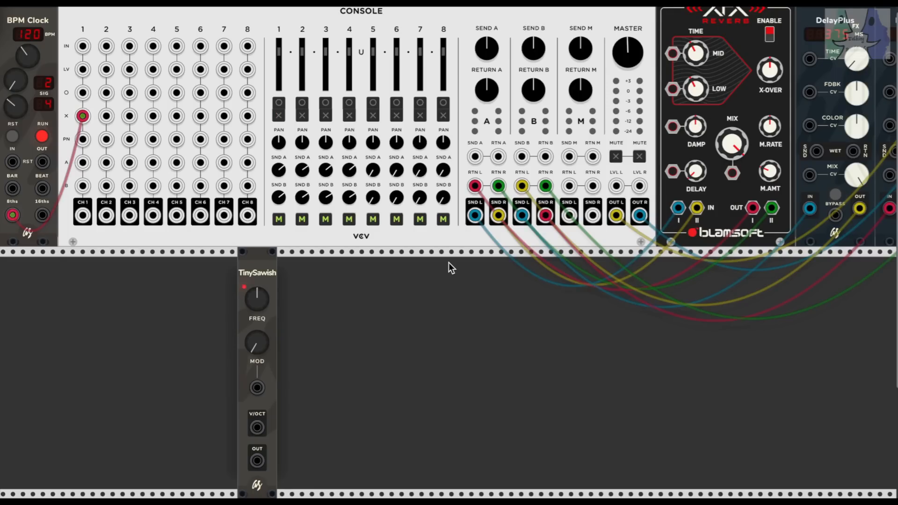
# Add a Core MIDI-CC module in the empty row below the Console and set its device to PANORAMA P6 MIDI In
pyautogui.rightClick(447, 307)
pyautogui.scroll(-10, 429, 399)
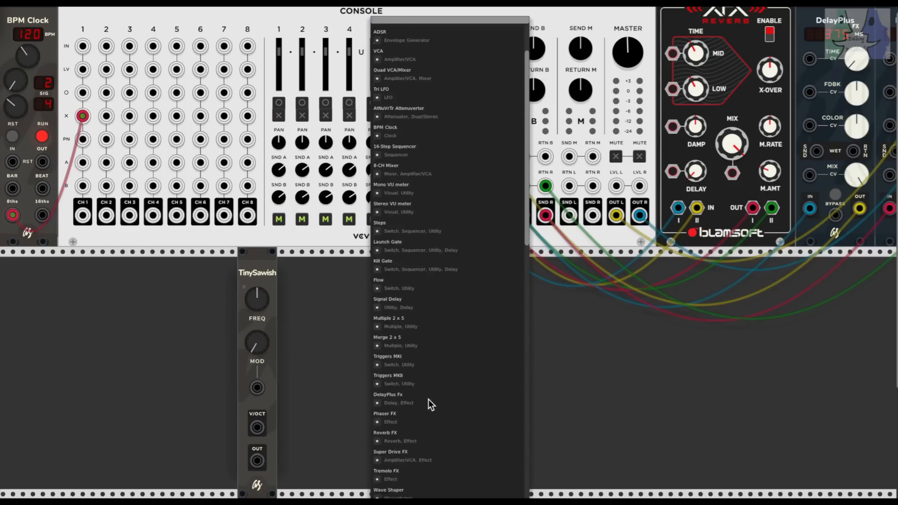
pyautogui.scroll(10, 429, 399)
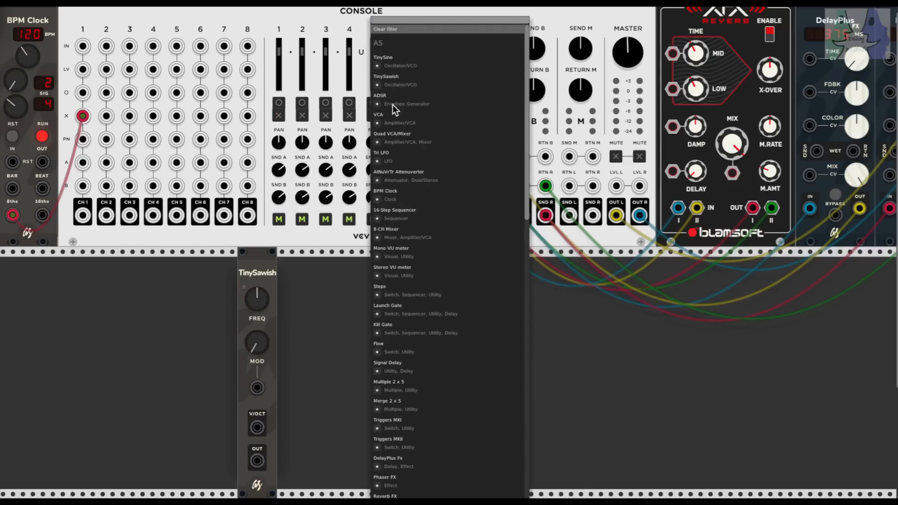
pyautogui.click(383, 29)
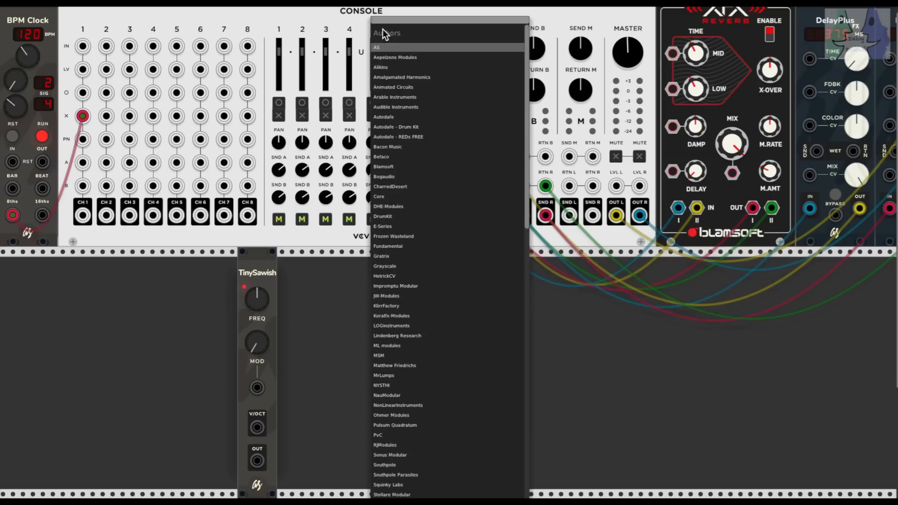
pyautogui.click(379, 198)
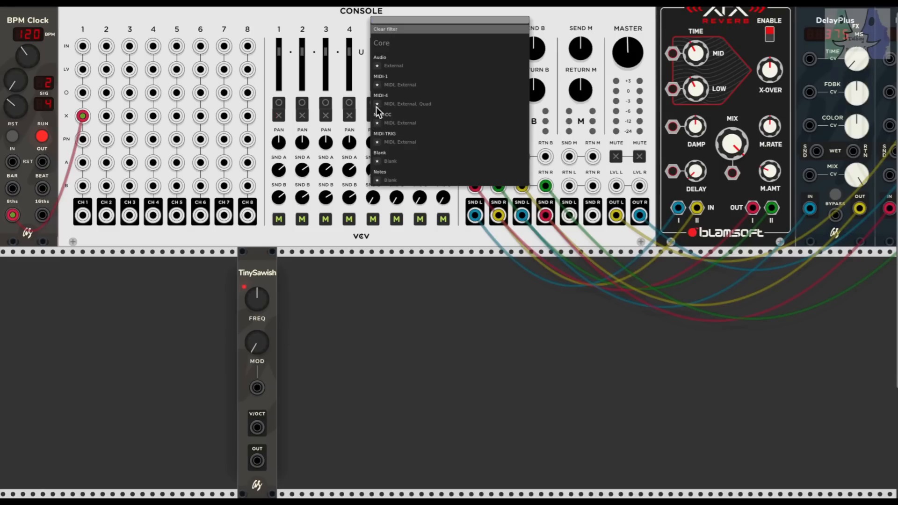
pyautogui.moveTo(389, 116); pyautogui.dragTo(446, 252)
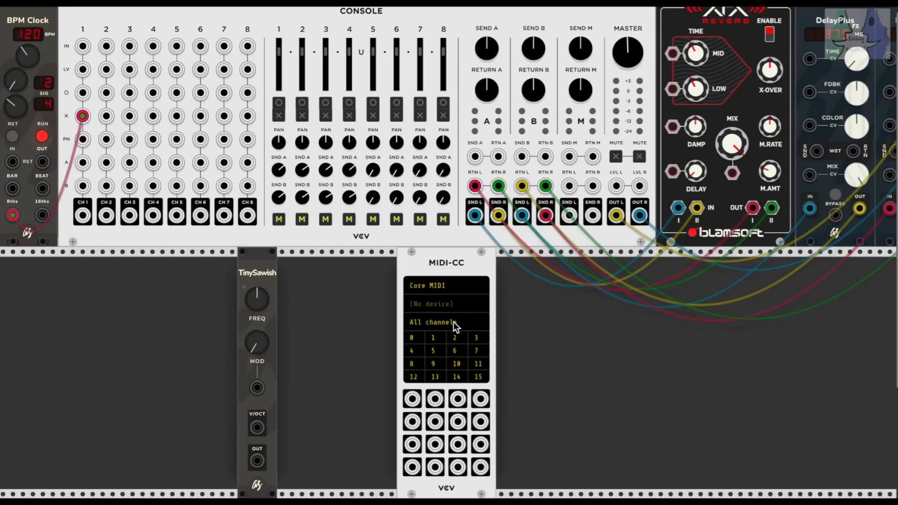
pyautogui.click(425, 305)
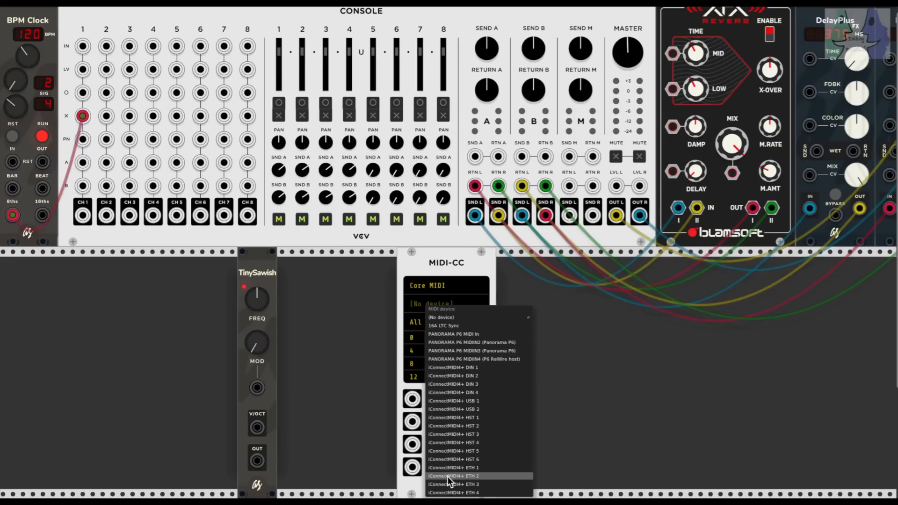
pyautogui.click(458, 334)
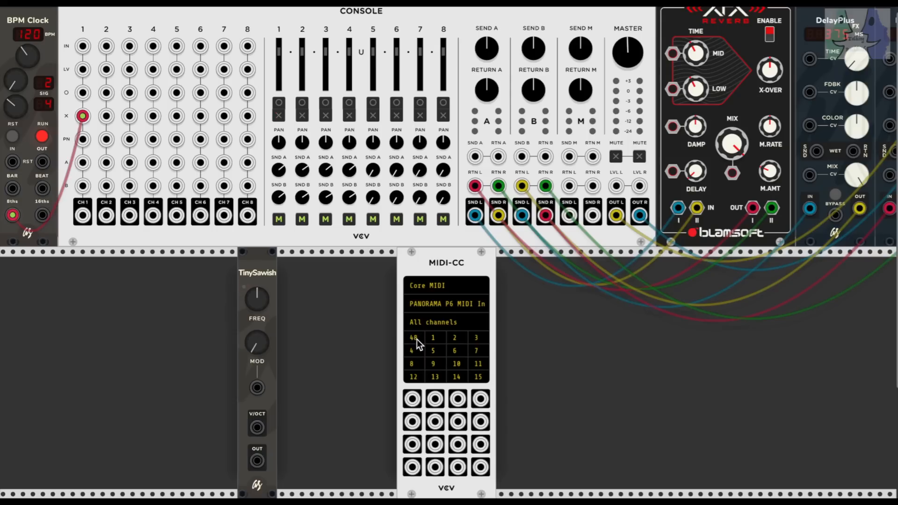
# Patch the first MIDI-CC output to Console channel 1 LV, TinySawish OUT to channel 1 IN, and the second MIDI-CC output to TinySawish MOD
pyautogui.moveTo(412, 399); pyautogui.dragTo(88, 73)
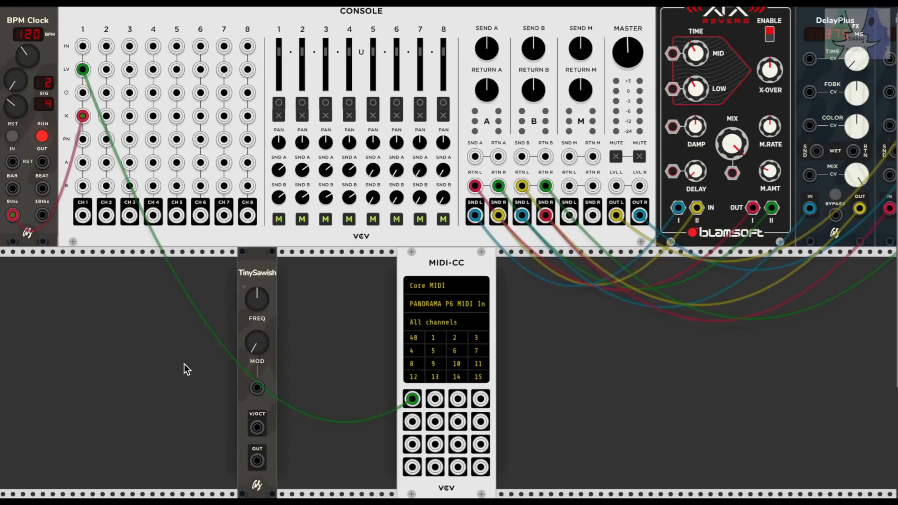
pyautogui.moveTo(257, 461); pyautogui.dragTo(84, 46)
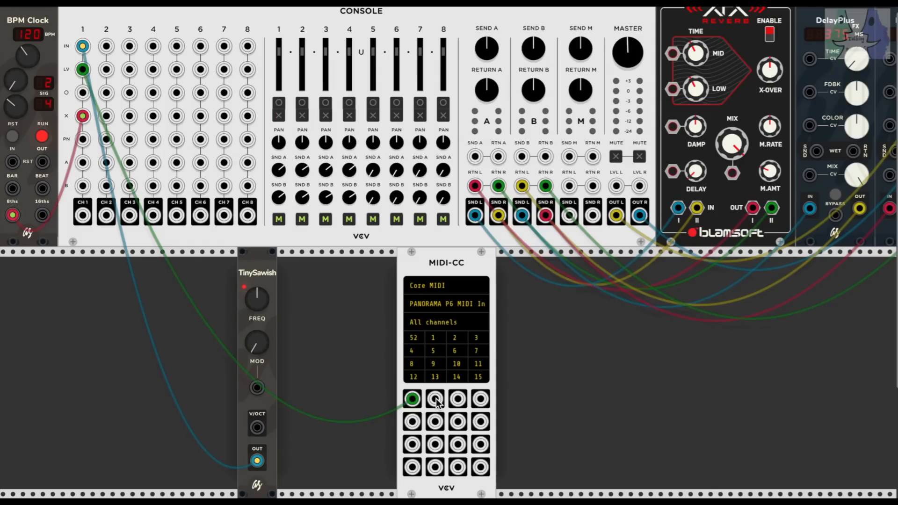
pyautogui.moveTo(435, 400); pyautogui.dragTo(256, 388)
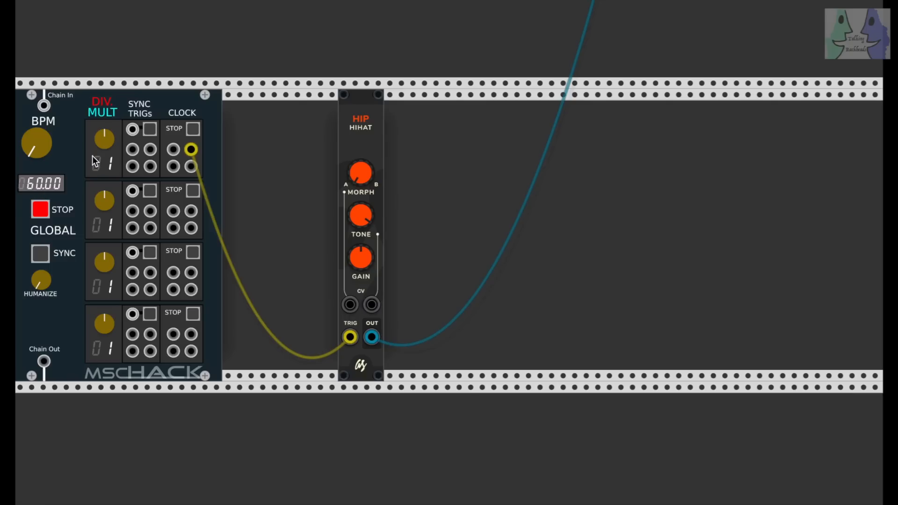
# Try several division and multiplication ratios on the first clock, running and stopping the global clock to hear each on the hi-hat
pyautogui.moveTo(105, 141); pyautogui.dragTo(105, 148)
pyautogui.moveTo(104, 139); pyautogui.dragTo(104, 131)
pyautogui.click(44, 209)
pyautogui.moveTo(105, 139); pyautogui.dragTo(104, 127)
pyautogui.click(41, 209)
pyautogui.moveTo(99, 145); pyautogui.dragTo(99, 135)
pyautogui.click(40, 209)
pyautogui.moveTo(104, 139); pyautogui.dragTo(104, 166)
pyautogui.click(39, 209)
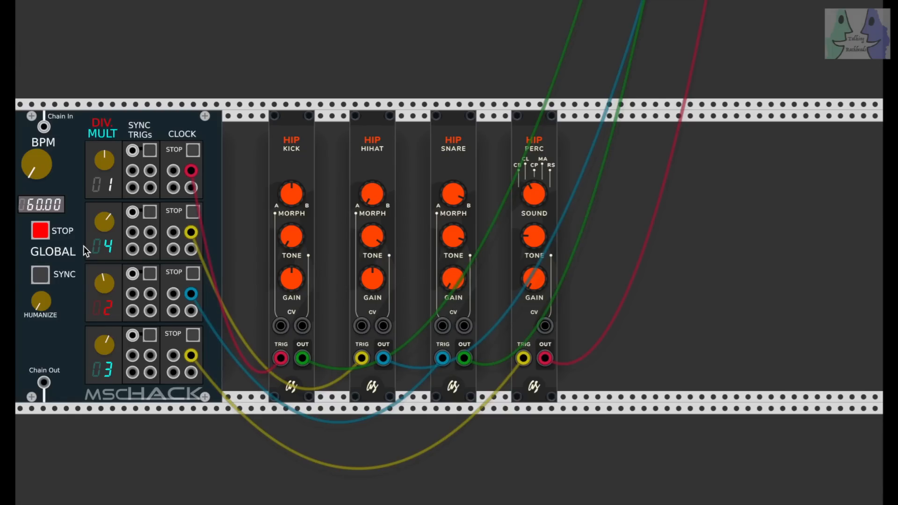
# Run the global clock, raise the HIP Snare gain to its midpoint, and stop the clock
pyautogui.click(39, 229)
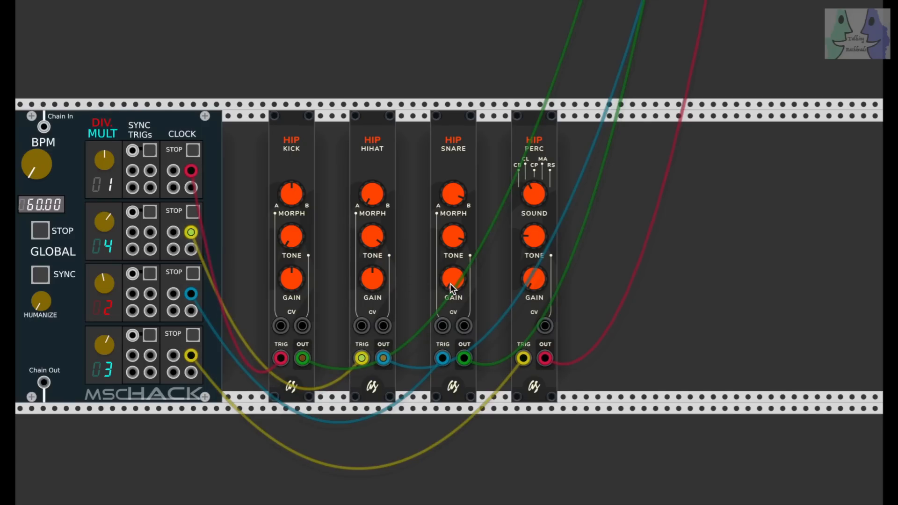
pyautogui.moveTo(450, 284); pyautogui.dragTo(450, 253)
pyautogui.click(40, 230)
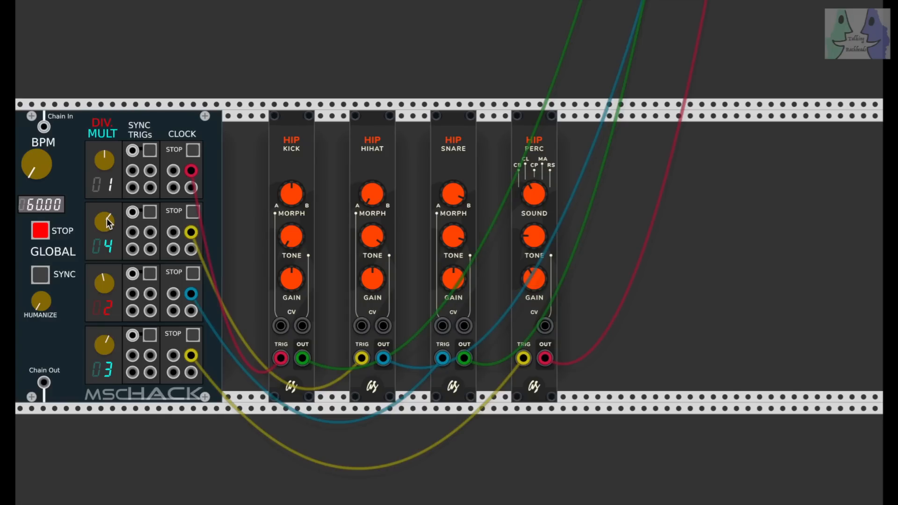
# Vary the second and fourth clock ratios during playback, ending at multiply by 6 and multiply by 2, and stop the global clock
pyautogui.click(40, 231)
pyautogui.moveTo(103, 344); pyautogui.dragTo(103, 351)
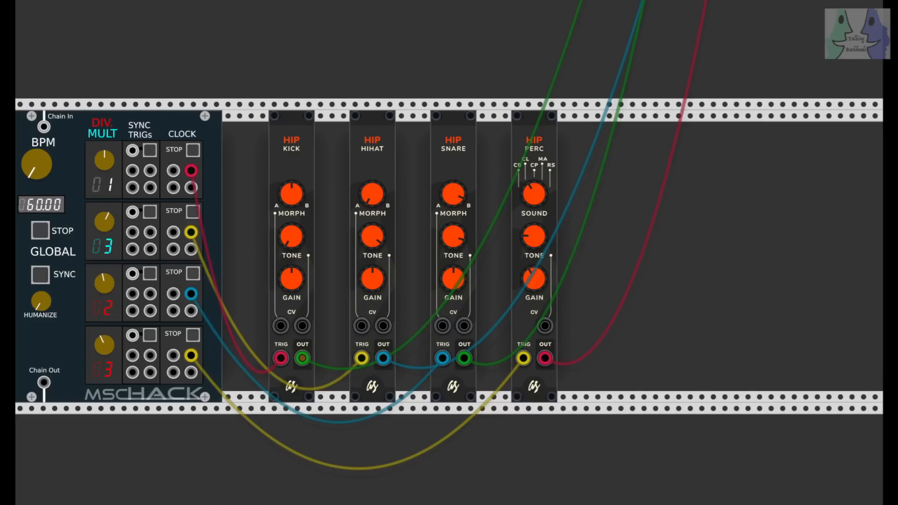
pyautogui.moveTo(104, 222); pyautogui.dragTo(104, 226)
pyautogui.moveTo(103, 223); pyautogui.dragTo(103, 214)
pyautogui.moveTo(103, 345)
pyautogui.mouseDown()
pyautogui.moveTo(103, 330)
pyautogui.moveTo(103, 348)
pyautogui.mouseUp()
pyautogui.moveTo(103, 345); pyautogui.dragTo(103, 345)
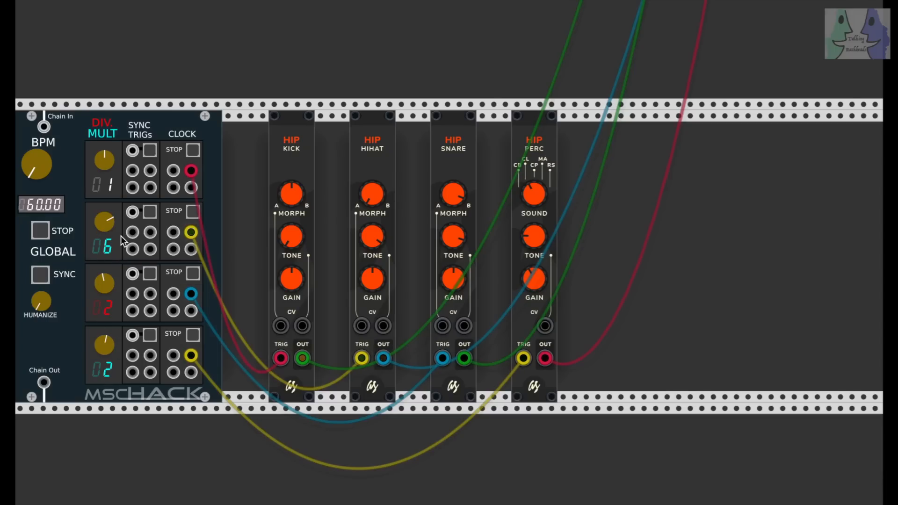
pyautogui.click(39, 231)
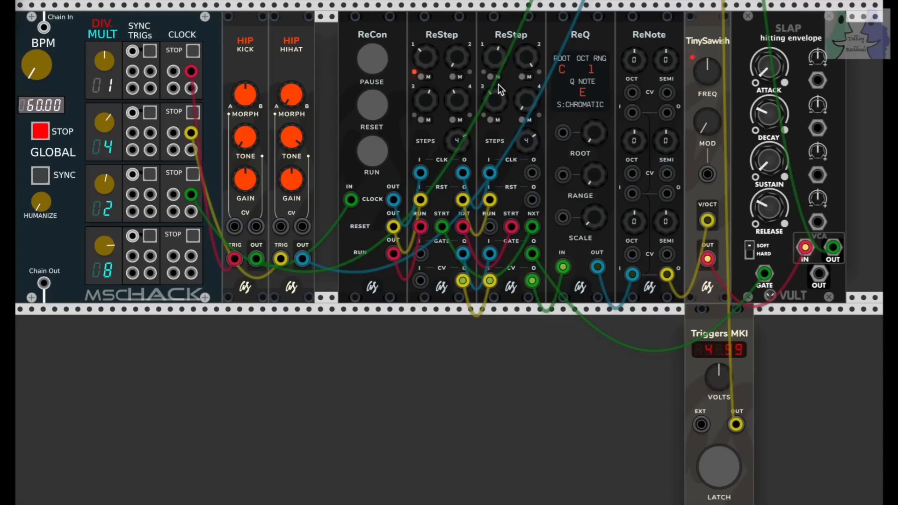
# Listen to the ReStep sequence with the global clock running and the Triggers MKI latch on, ending with the latch off
pyautogui.click(41, 135)
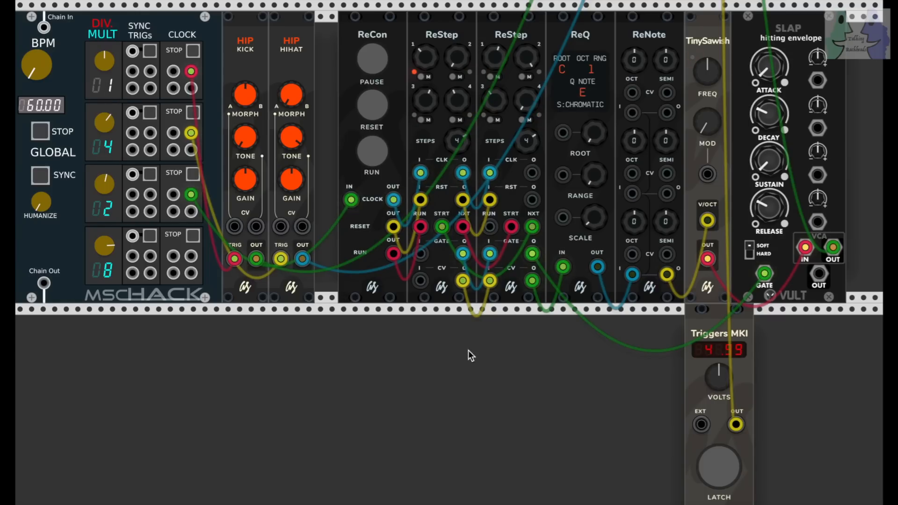
pyautogui.click(720, 466)
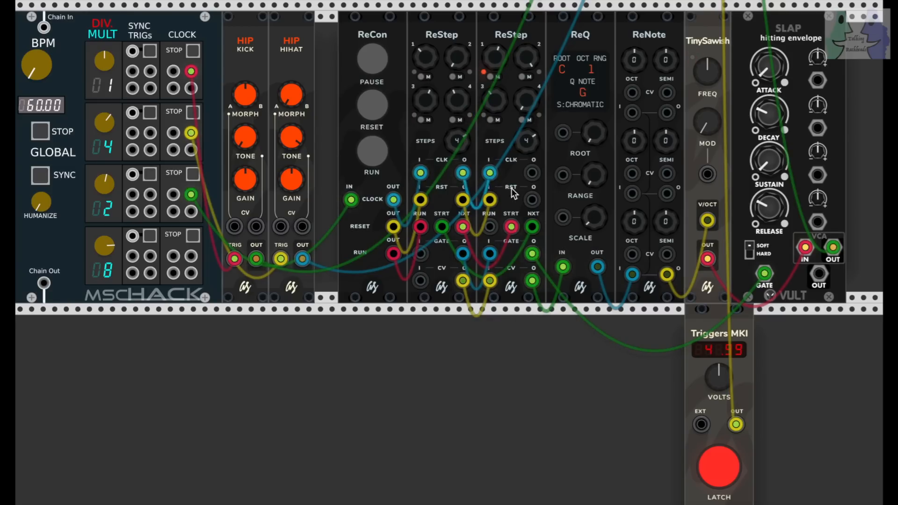
pyautogui.click(725, 472)
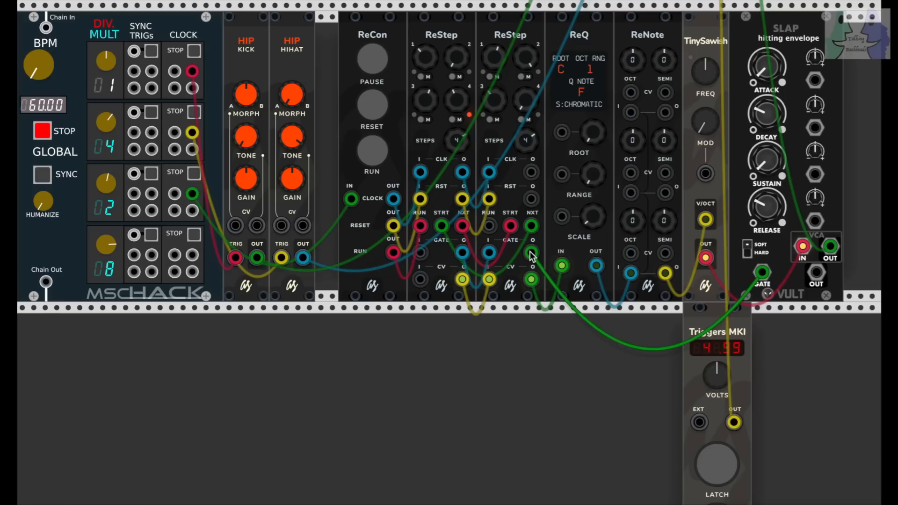
# Move the SLAP gate cable from the second ReStep's gate output to the fourth clock output, and slightly adjust the envelope's decay during playback
pyautogui.moveTo(531, 253); pyautogui.dragTo(193, 262)
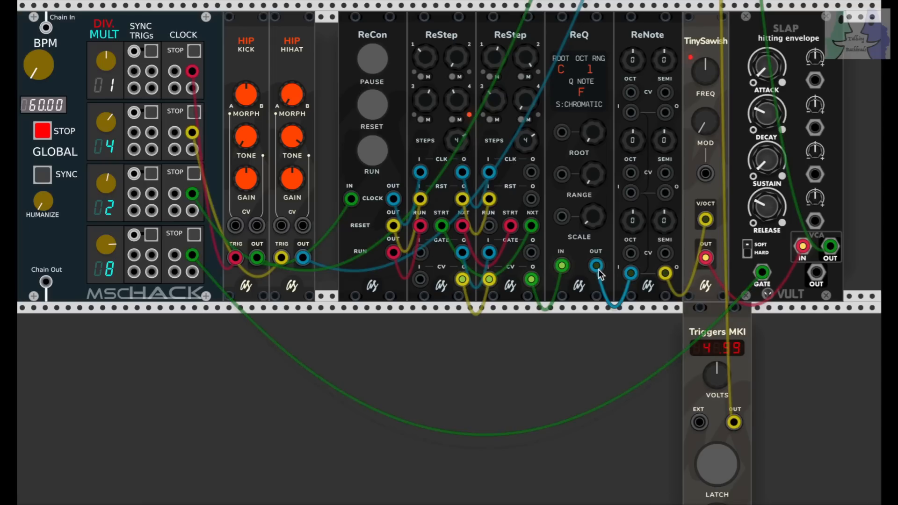
pyautogui.click(41, 133)
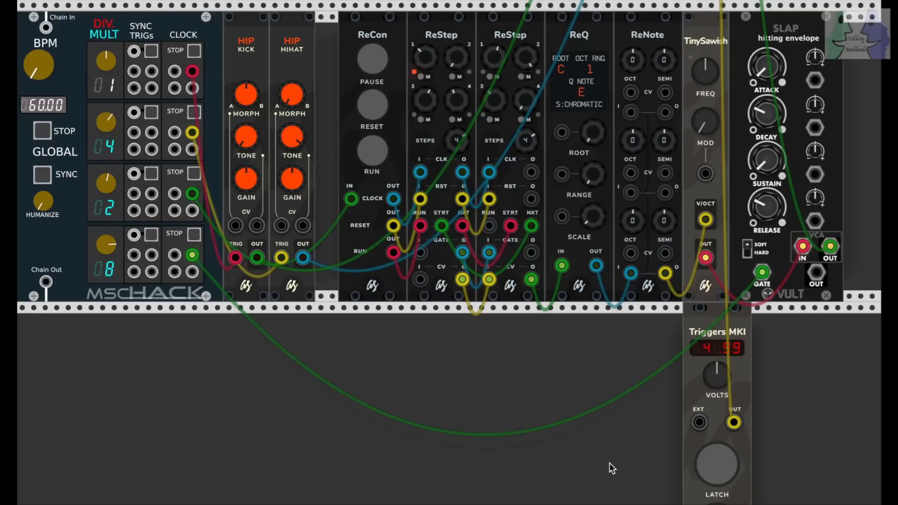
pyautogui.click(718, 465)
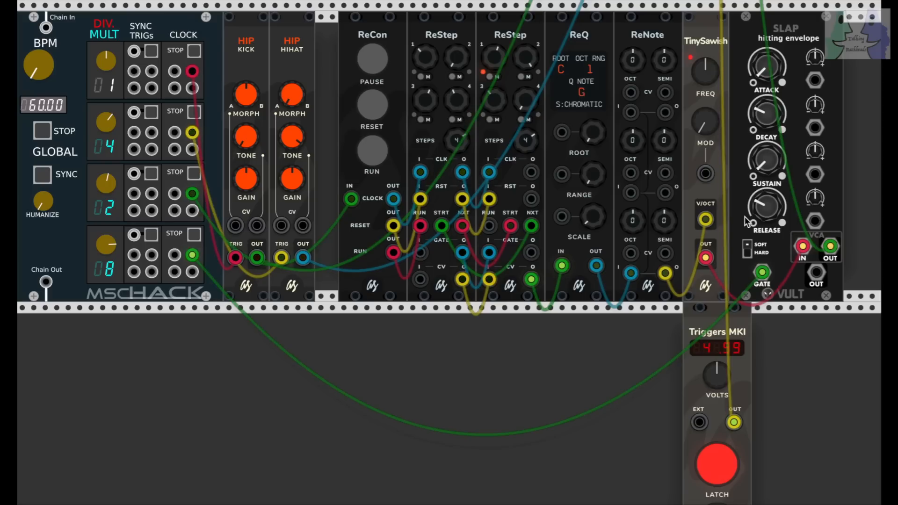
pyautogui.moveTo(765, 117); pyautogui.dragTo(765, 124)
# Set the fourth clock's multiplier to 6, audition it, and stop the fourth clock, the Triggers MKI latch and the global clock
pyautogui.click(194, 236)
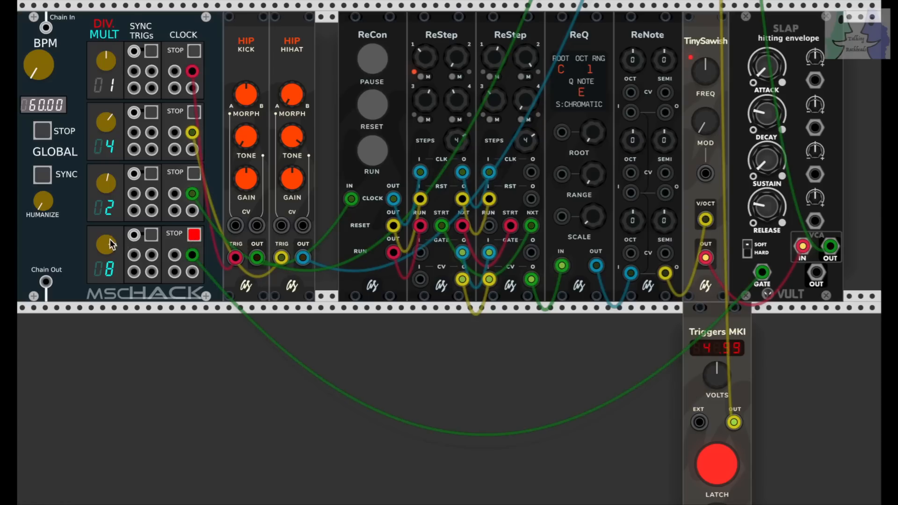
pyautogui.moveTo(108, 243)
pyautogui.mouseDown()
pyautogui.moveTo(108, 253)
pyautogui.moveTo(108, 245)
pyautogui.mouseUp()
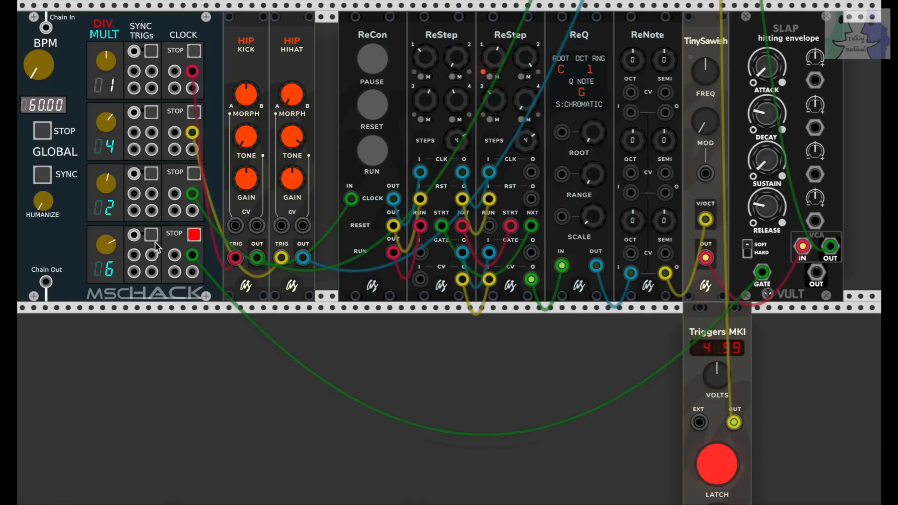
pyautogui.click(194, 235)
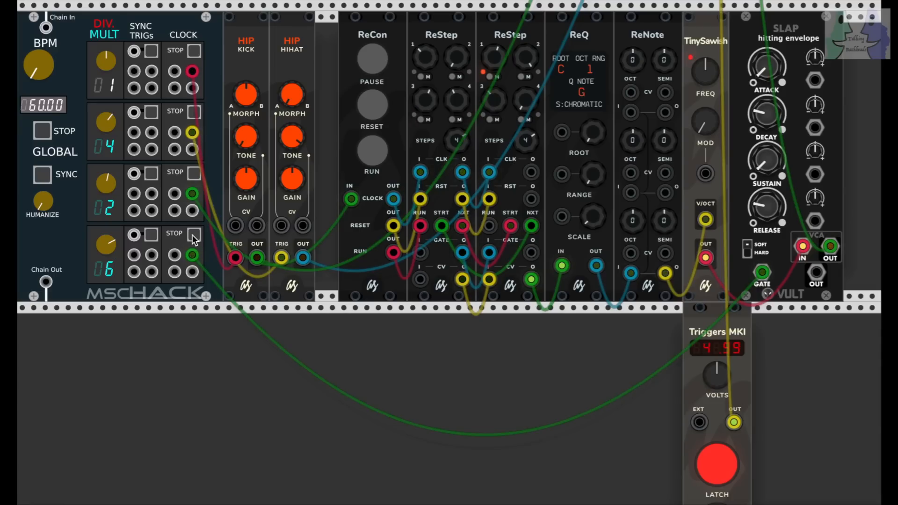
pyautogui.click(194, 235)
pyautogui.click(718, 462)
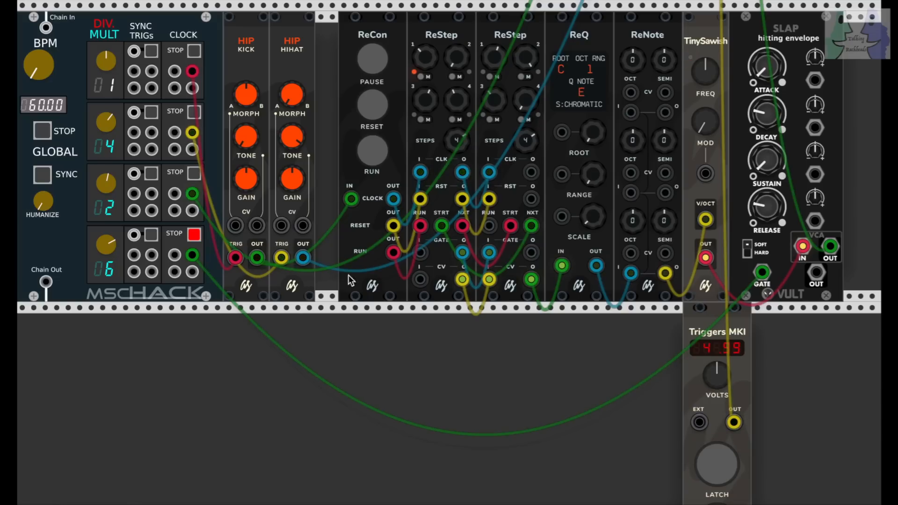
pyautogui.click(49, 130)
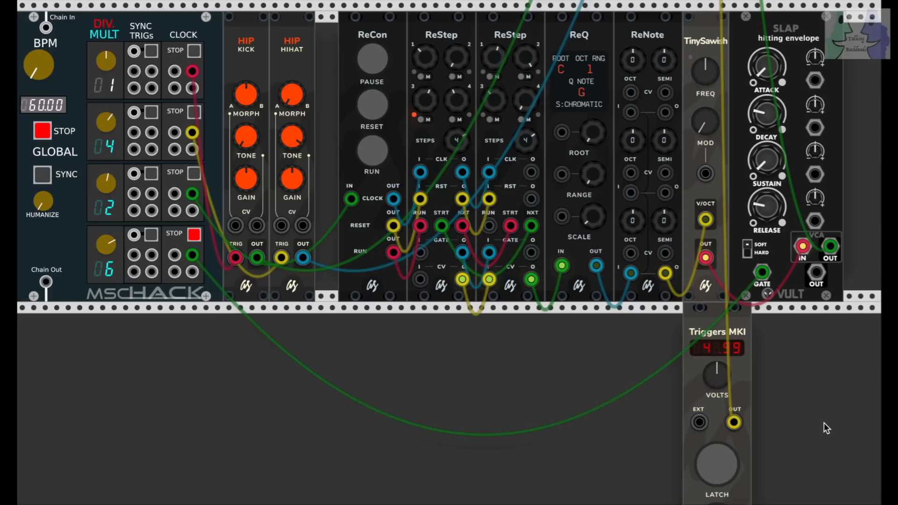
# Run the global clock to hear the BPM LFO's /4 triangle output modulate the Lateralus cutoff, and stop it
pyautogui.moveTo(812, 501)
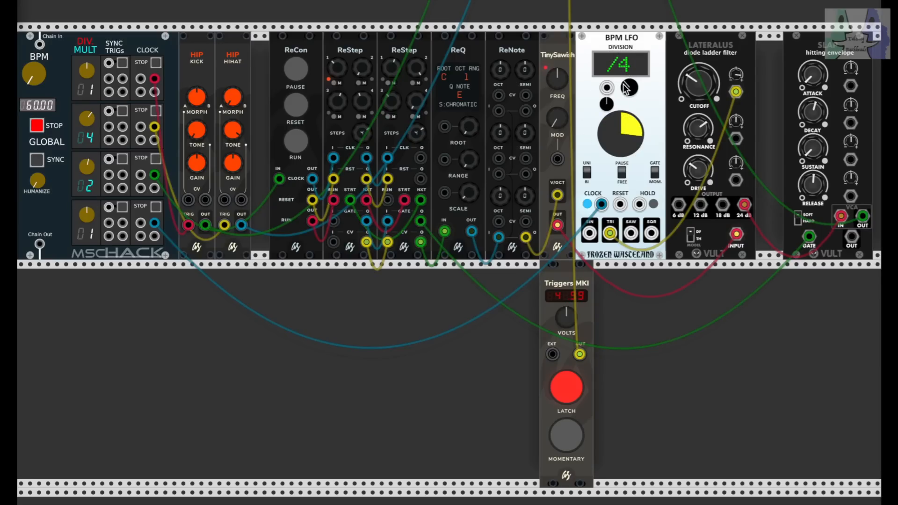
pyautogui.moveTo(631, 90); pyautogui.dragTo(626, 71)
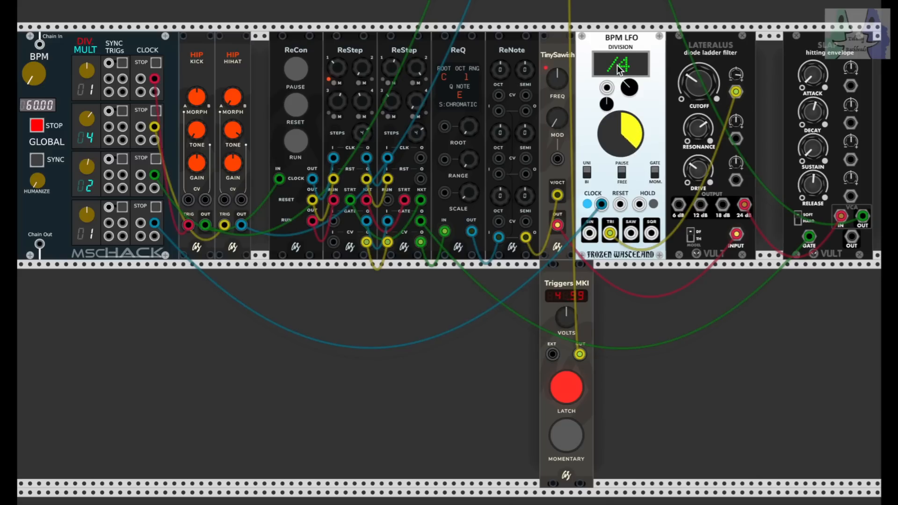
pyautogui.click(609, 235)
pyautogui.click(36, 124)
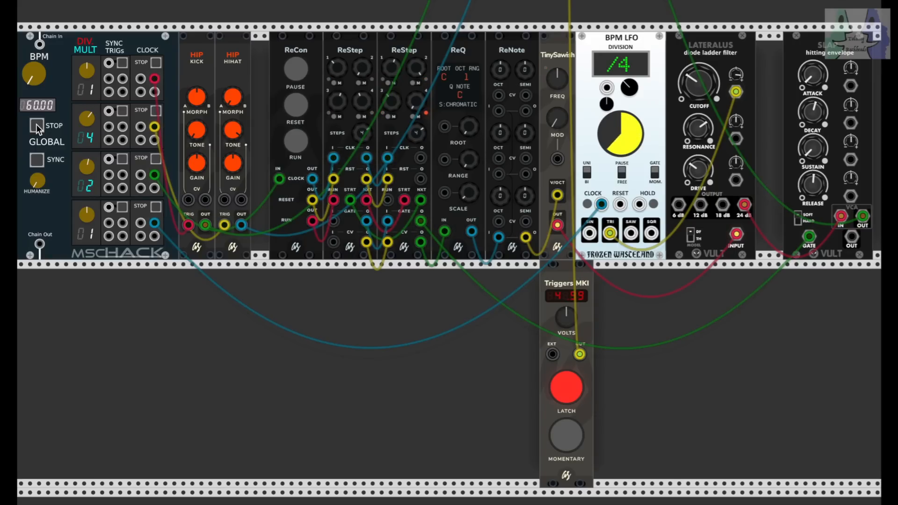
pyautogui.click(36, 125)
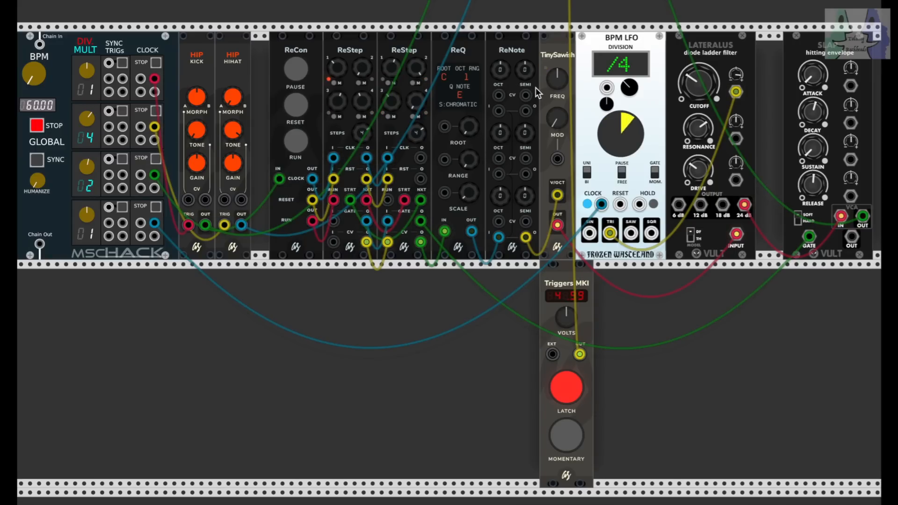
# Audition BPM LFO divisions X1.5, X2 and X4 with the clock running, ending at /16
pyautogui.moveTo(629, 87); pyautogui.dragTo(629, 88)
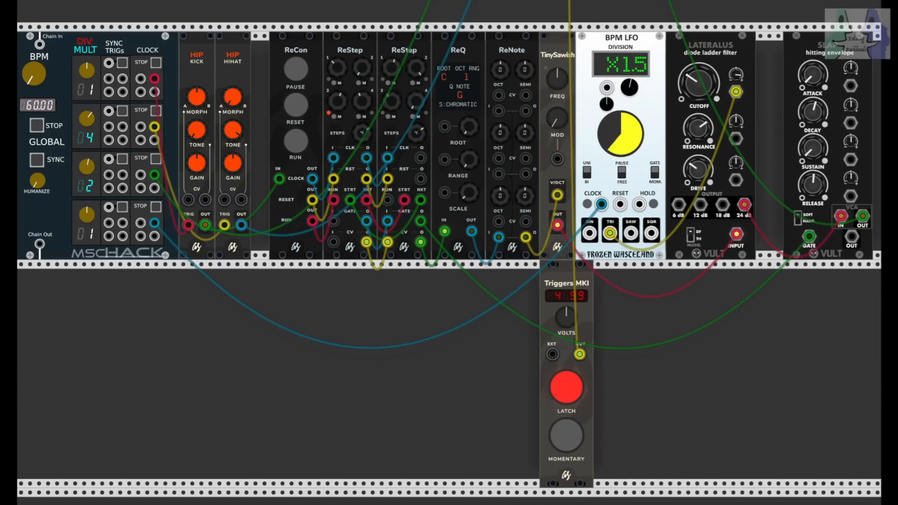
pyautogui.moveTo(628, 96); pyautogui.dragTo(628, 97)
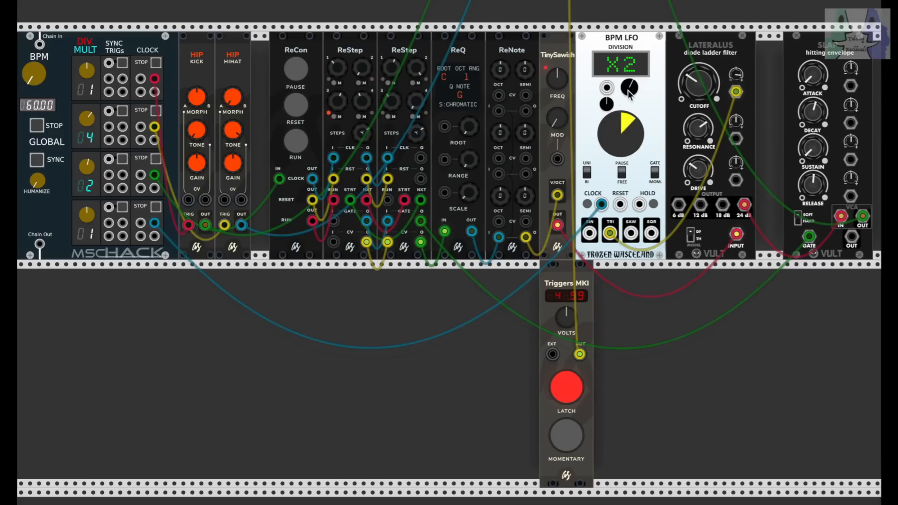
pyautogui.moveTo(629, 87); pyautogui.dragTo(629, 59)
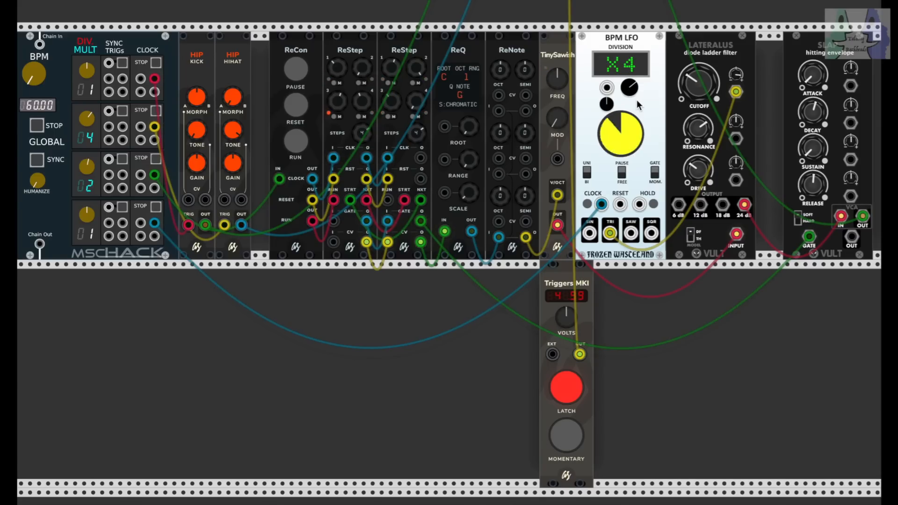
pyautogui.moveTo(632, 96); pyautogui.dragTo(631, 162)
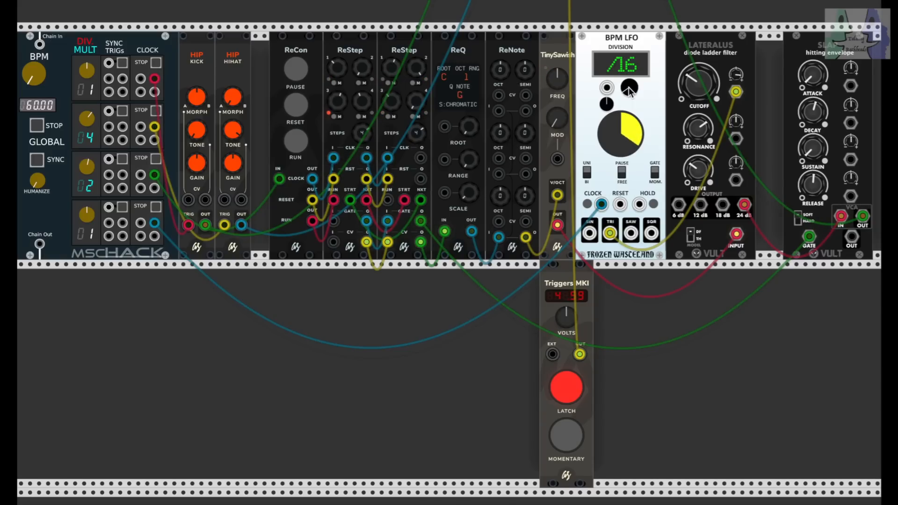
# Stop the global clock
pyautogui.click(36, 124)
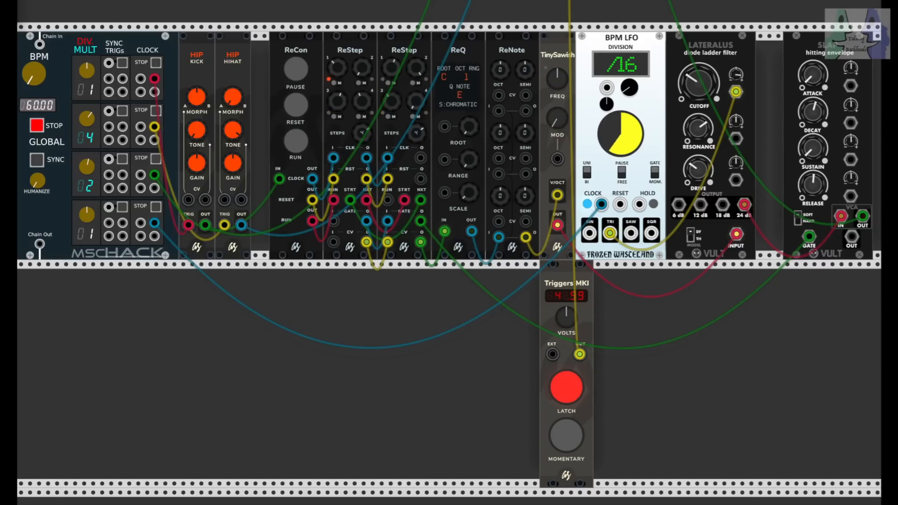
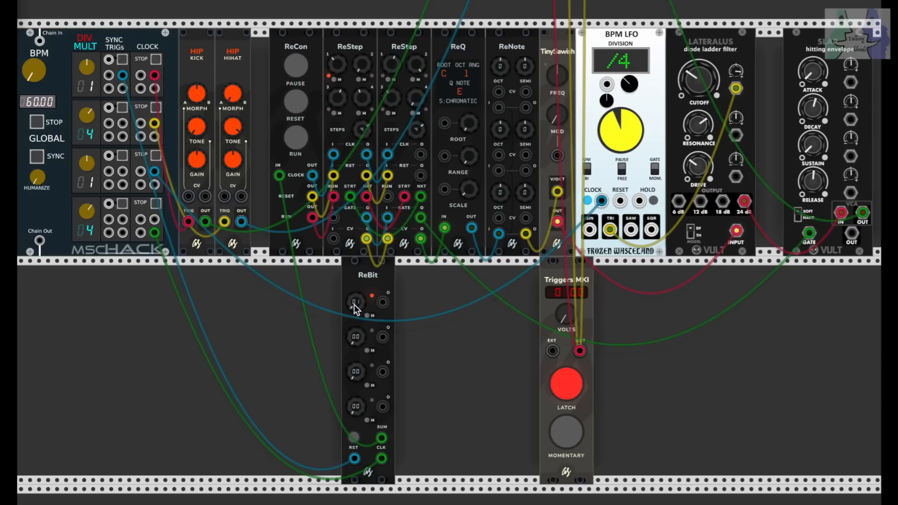
# Raise the Triggers MKI voltage above 4 to hear the patch with ReBit's first division at 1
pyautogui.moveTo(356, 301); pyautogui.dragTo(360, 303)
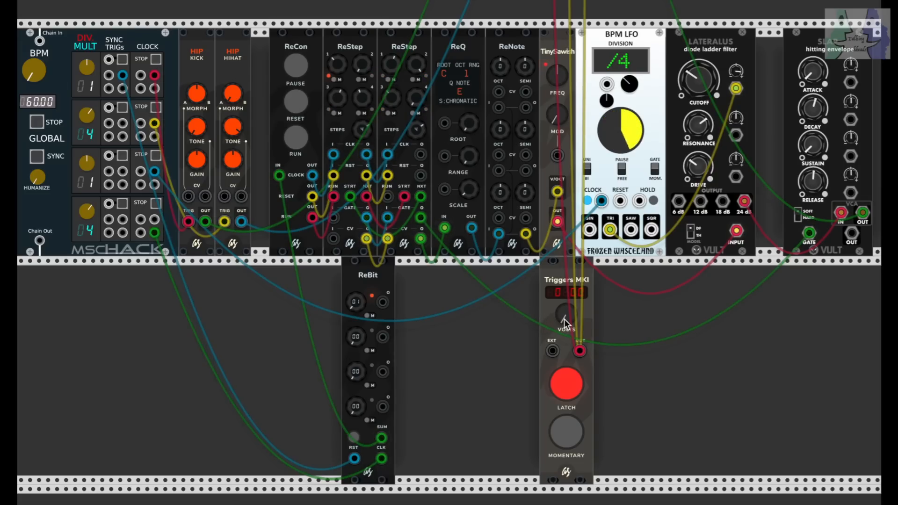
pyautogui.moveTo(561, 312); pyautogui.dragTo(562, 265)
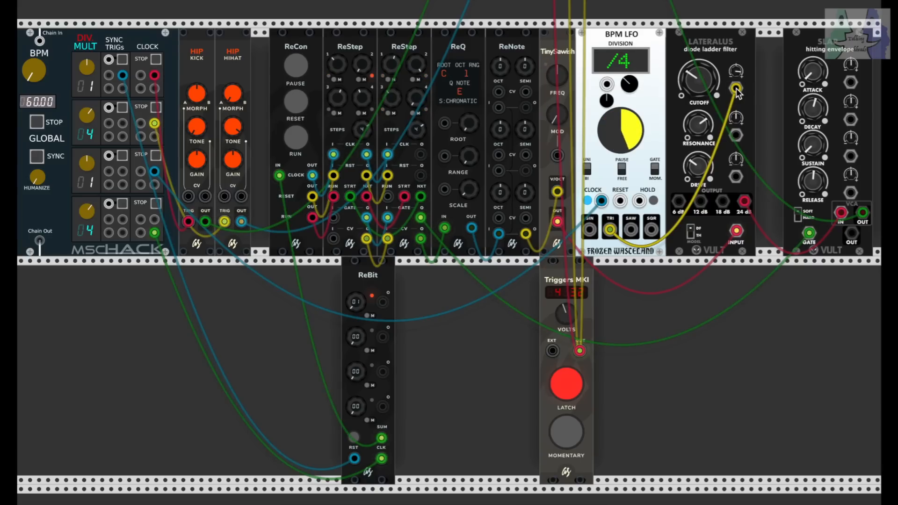
# Unplug the BPM LFO triangle cable from the Lateralus cutoff input, raise the cutoff, and shorten the SLAP decay
pyautogui.moveTo(735, 89); pyautogui.dragTo(695, 76)
pyautogui.moveTo(813, 109); pyautogui.dragTo(813, 190)
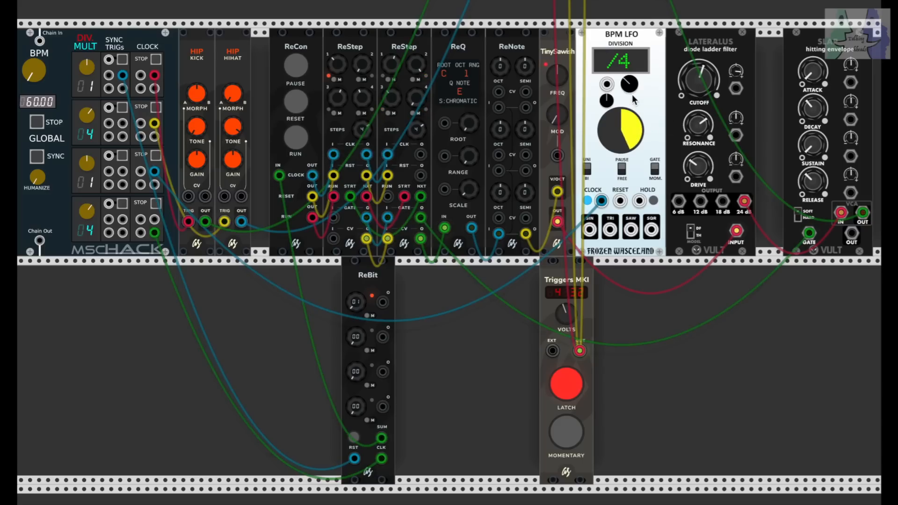
pyautogui.moveTo(692, 86); pyautogui.dragTo(692, 77)
# Set ReBit's first two divisions to 2 and 3, and raise the fourth clock's multiplier to 8
pyautogui.moveTo(355, 308); pyautogui.dragTo(355, 304)
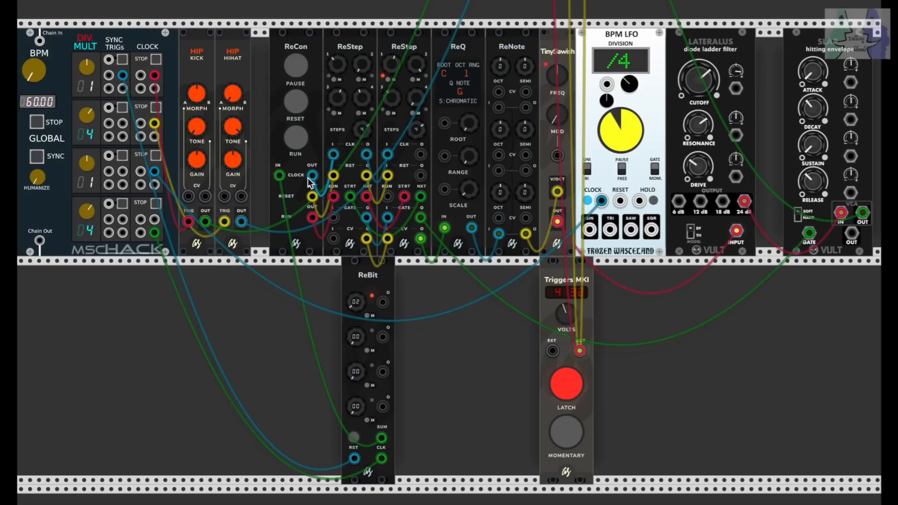
pyautogui.moveTo(355, 333); pyautogui.dragTo(361, 358)
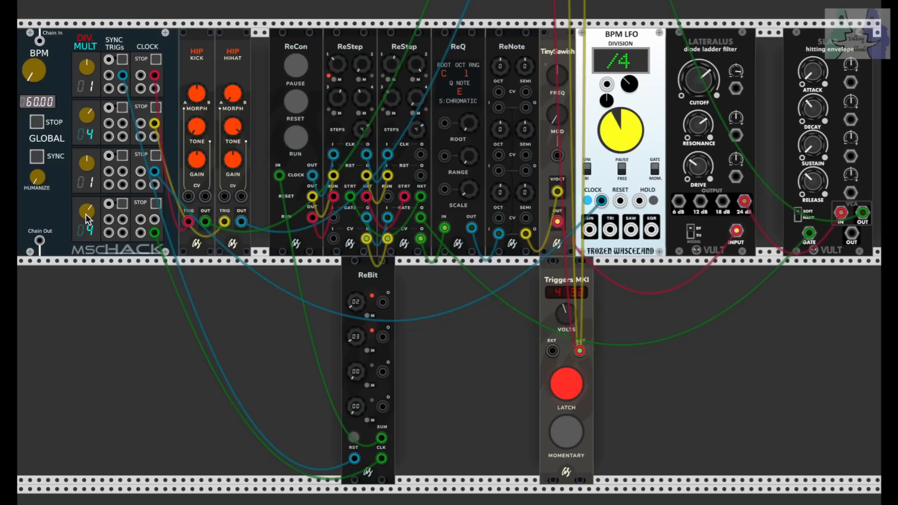
pyautogui.moveTo(86, 214); pyautogui.dragTo(85, 196)
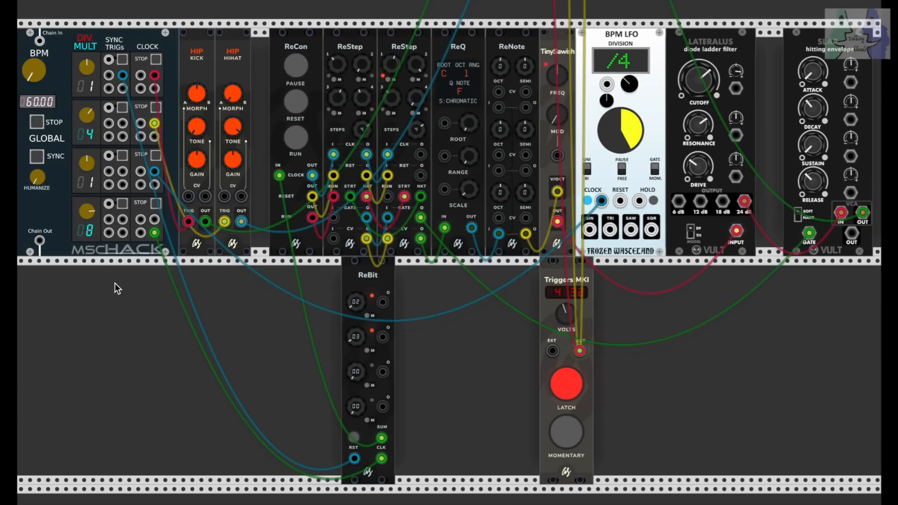
# Try ReBit divisions of 4, 9 and 6 on the first three rows and add a division on the fourth row
pyautogui.moveTo(356, 302); pyautogui.dragTo(355, 297)
pyautogui.moveTo(357, 335); pyautogui.dragTo(357, 325)
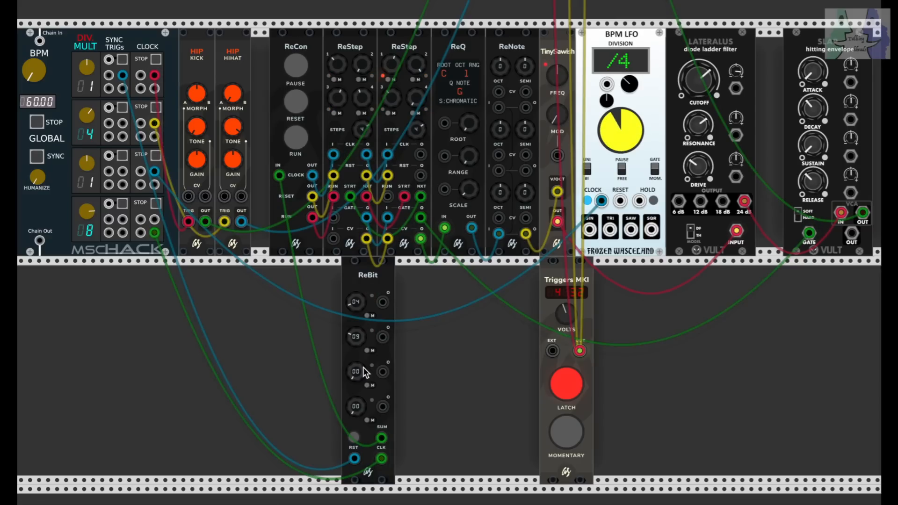
pyautogui.moveTo(365, 373); pyautogui.dragTo(365, 357)
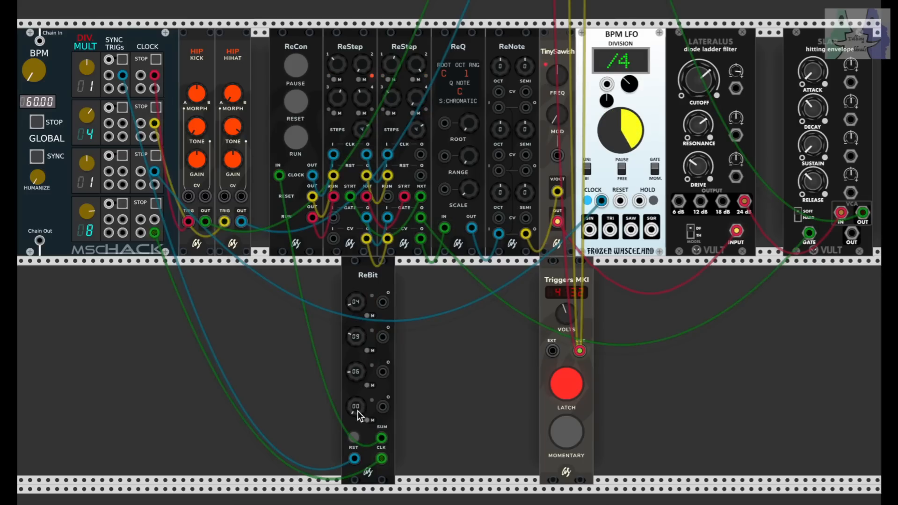
pyautogui.moveTo(357, 410); pyautogui.dragTo(357, 407)
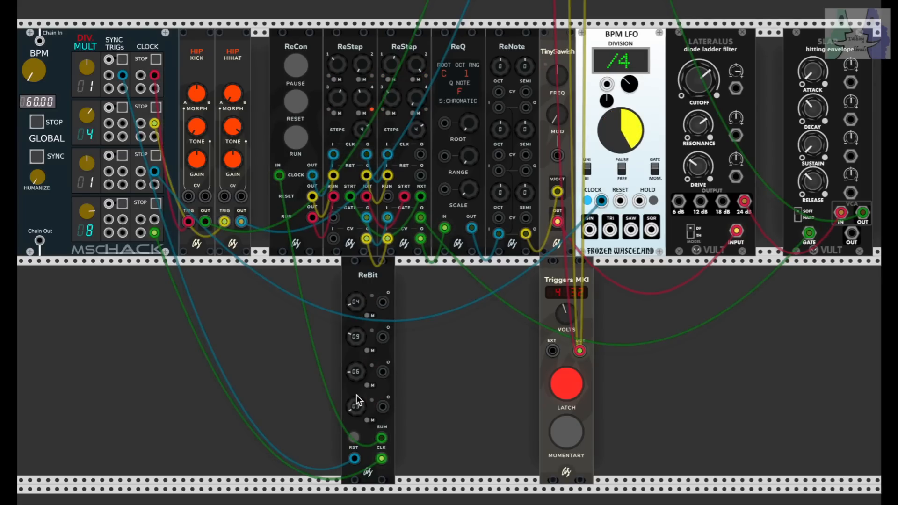
# Return ReBit's third and fourth divisions to 0, and set its first two divisions to 3 and 5
pyautogui.moveTo(355, 338); pyautogui.dragTo(355, 339)
pyautogui.moveTo(358, 405); pyautogui.dragTo(357, 426)
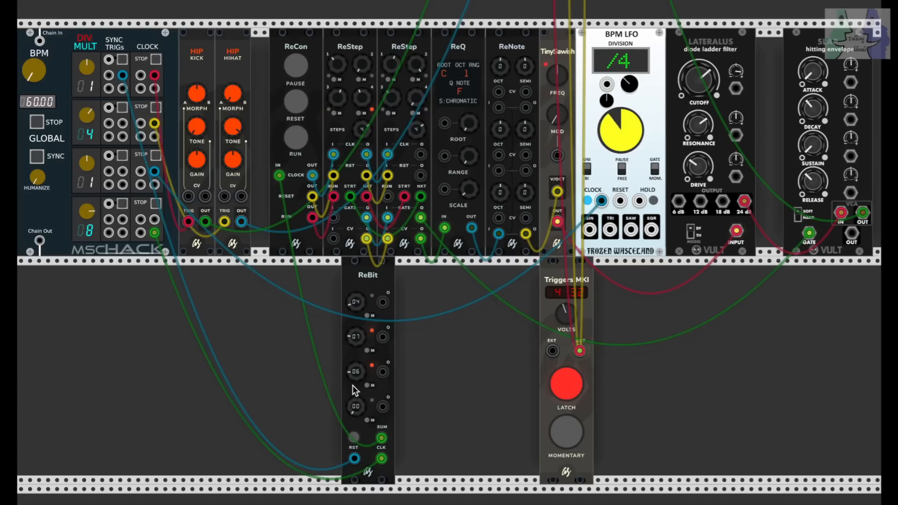
pyautogui.moveTo(354, 374); pyautogui.dragTo(354, 398)
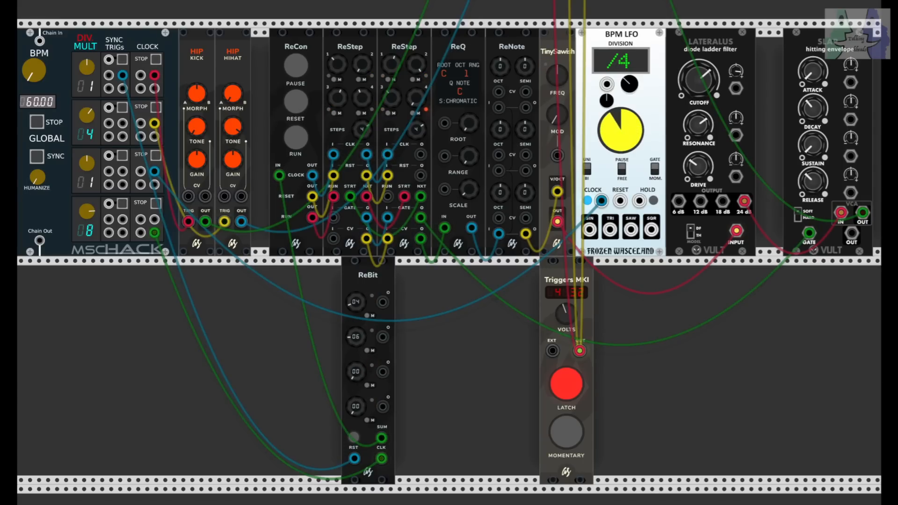
pyautogui.moveTo(354, 303); pyautogui.dragTo(354, 318)
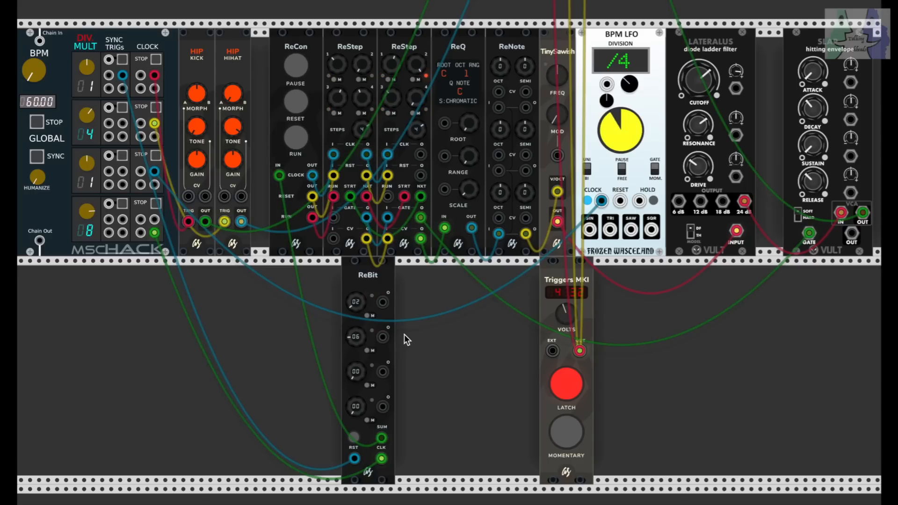
pyautogui.moveTo(354, 337); pyautogui.dragTo(354, 344)
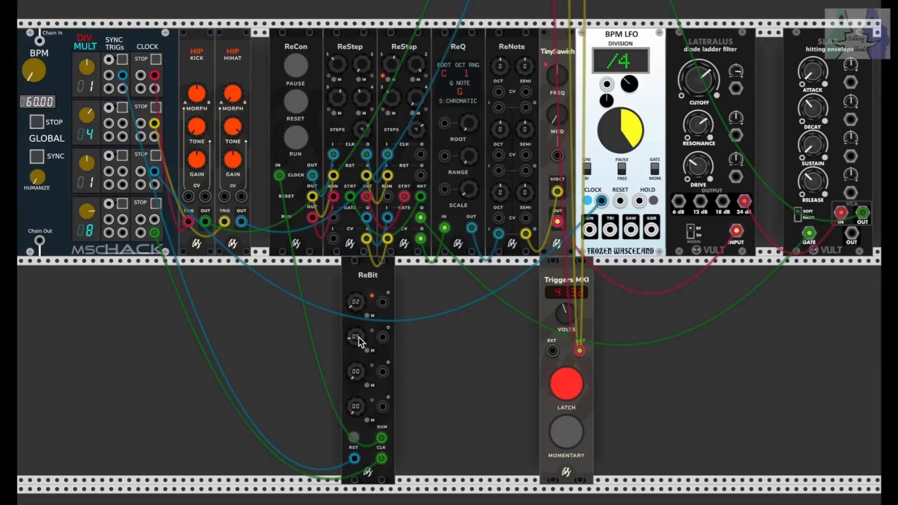
pyautogui.moveTo(354, 305); pyautogui.dragTo(354, 299)
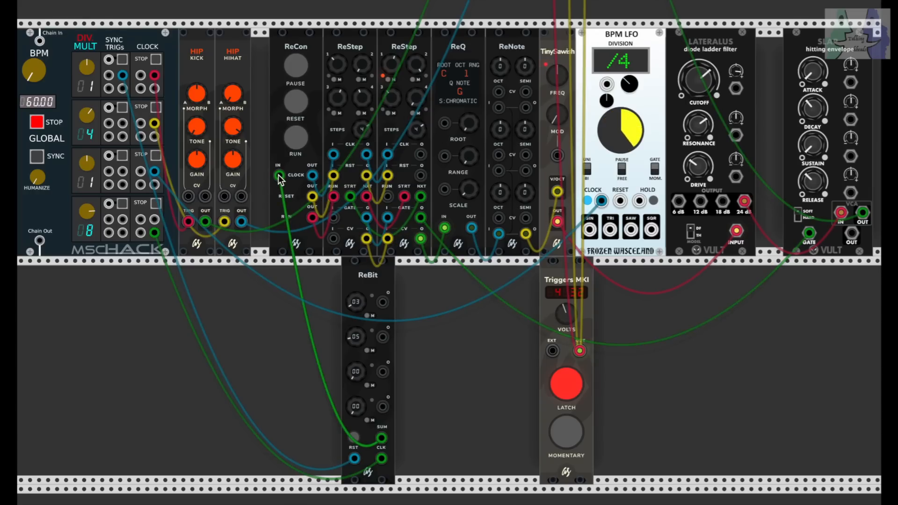
# Patch the second clock into ReCon's clock input and ReBit's SUM into the SLAP gate, replacing the existing cables, and run the global clock
pyautogui.moveTo(279, 177); pyautogui.dragTo(286, 324)
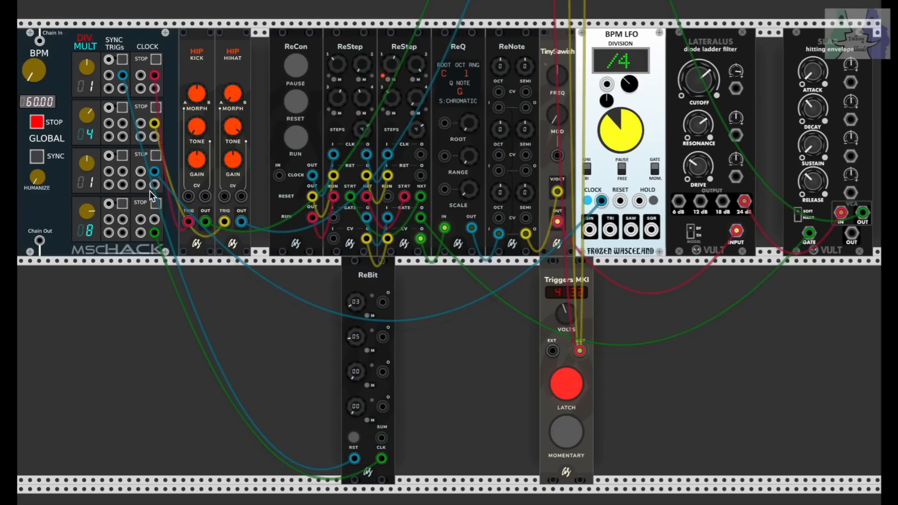
pyautogui.moveTo(154, 137); pyautogui.dragTo(278, 178)
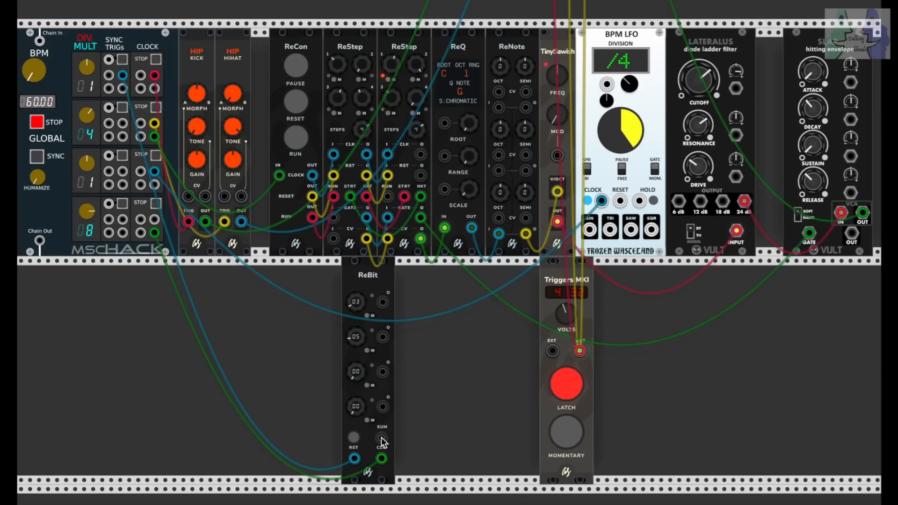
pyautogui.moveTo(808, 232); pyautogui.dragTo(492, 327)
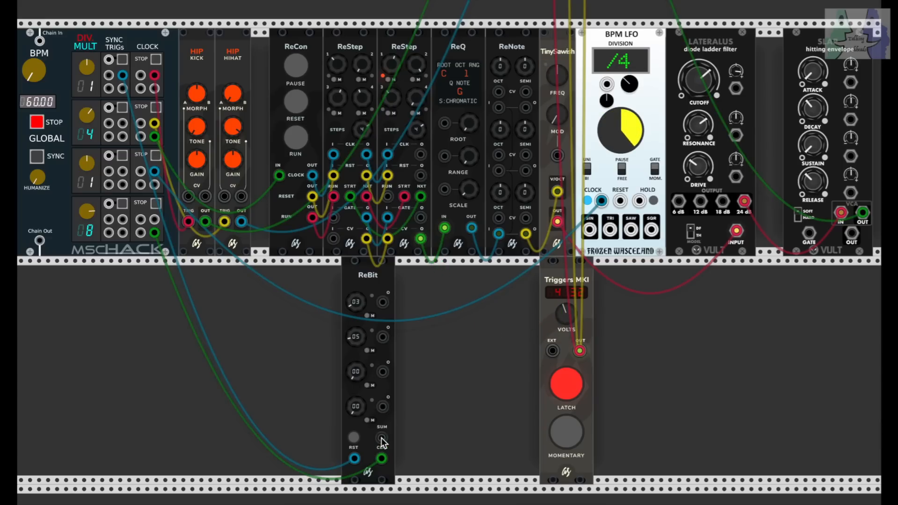
pyautogui.moveTo(382, 438); pyautogui.dragTo(810, 234)
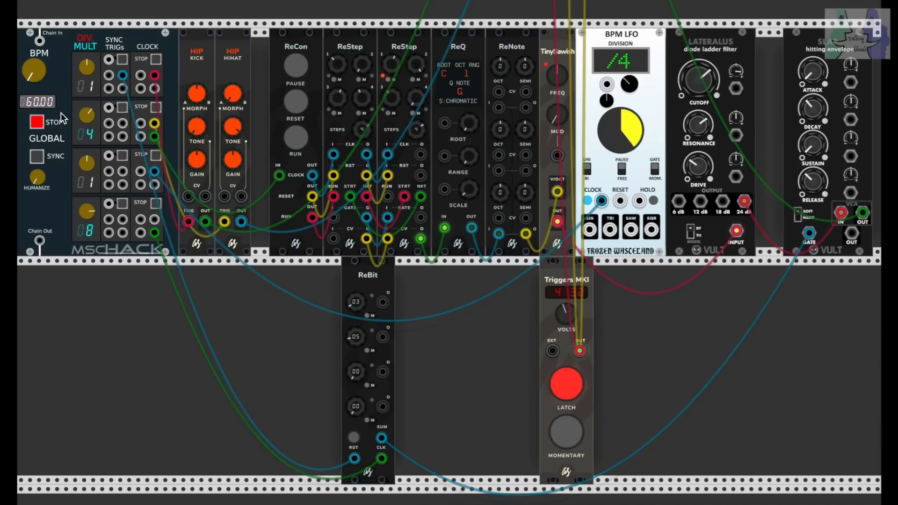
pyautogui.click(38, 122)
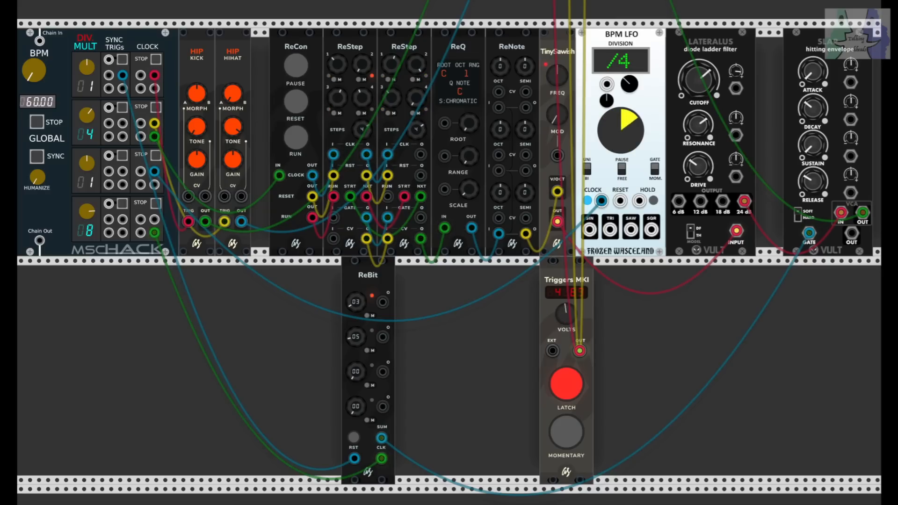
# Reconnect the BPM LFO's triangle output to the Lateralus cutoff input, lower the cutoff during playback, and stop the global clock
pyautogui.moveTo(699, 80); pyautogui.dragTo(610, 229)
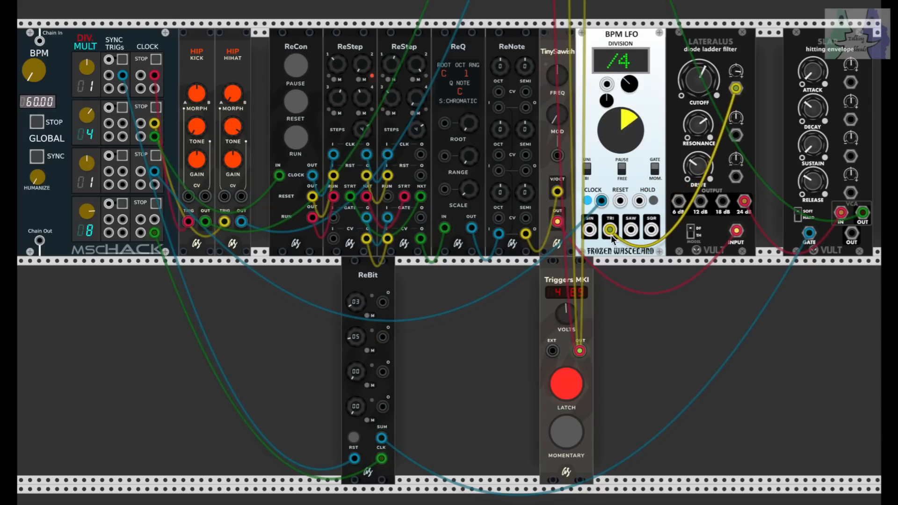
pyautogui.moveTo(693, 88); pyautogui.dragTo(693, 100)
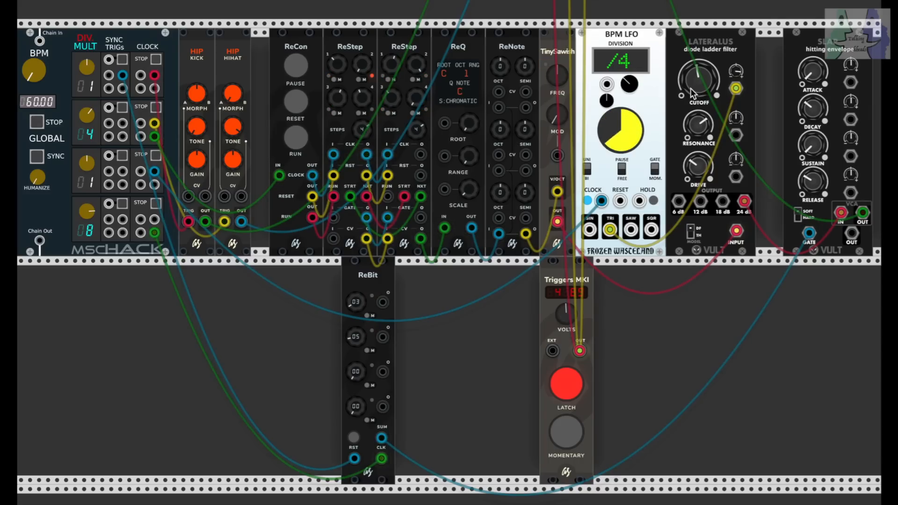
pyautogui.click(37, 121)
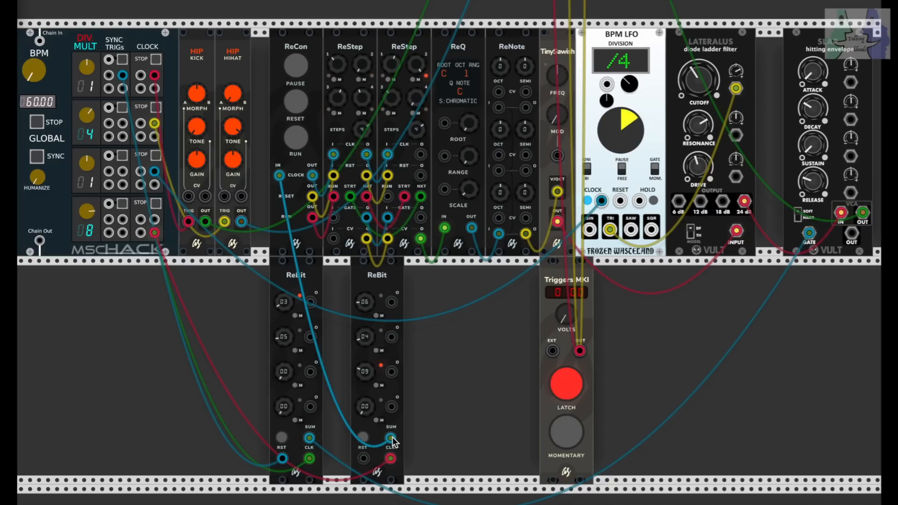
# Raise the Triggers MKI voltage above 4 to hear two ReBits driving ReCon's clock and the SLAP gate
pyautogui.moveTo(288, 177); pyautogui.dragTo(288, 177)
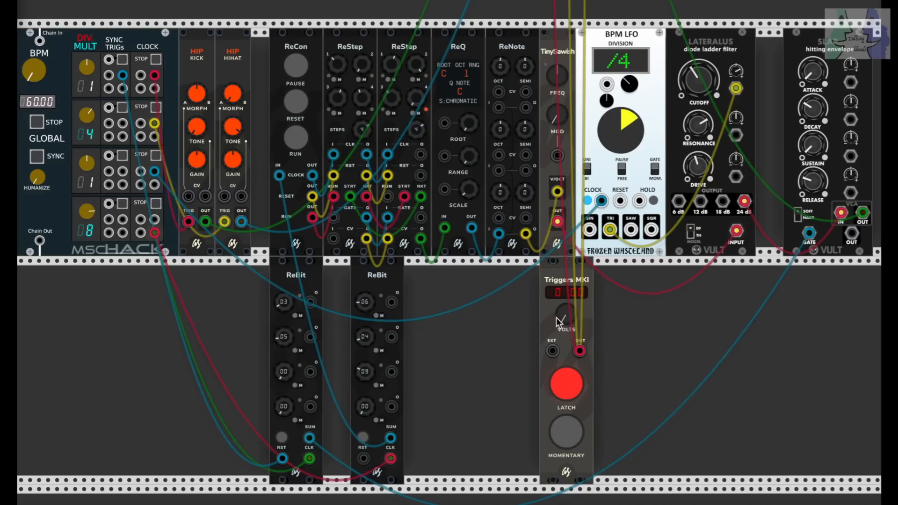
pyautogui.moveTo(561, 315); pyautogui.dragTo(562, 263)
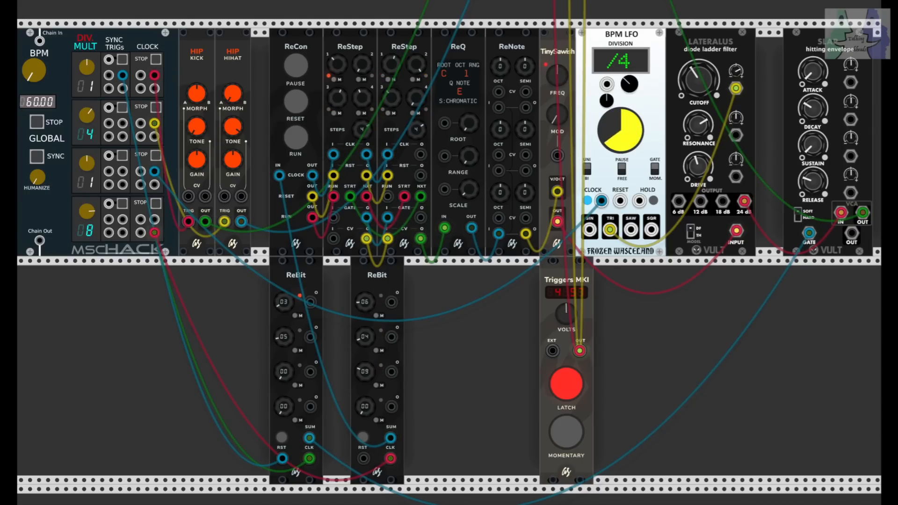
# Duplicate the second ReBit, move the copy slightly away from the original, and feed its CLK input from the fourth clock
pyautogui.rightClick(386, 275)
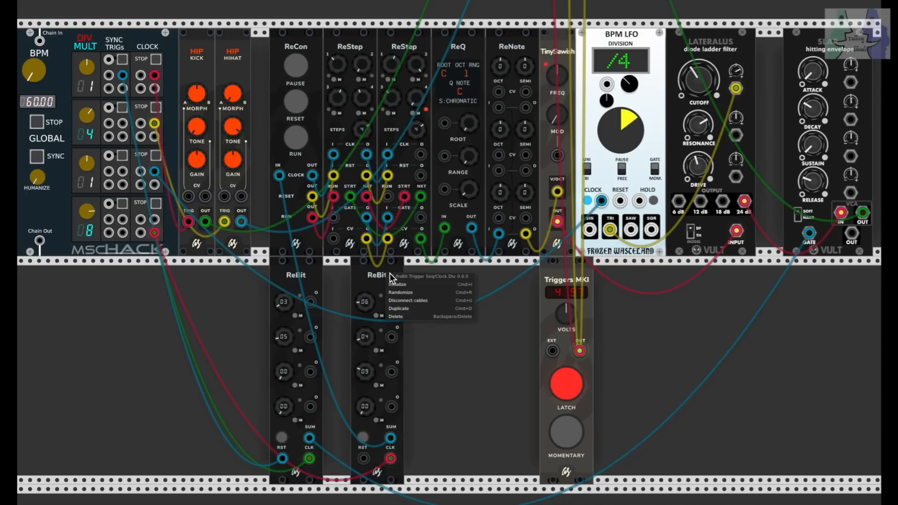
pyautogui.click(414, 309)
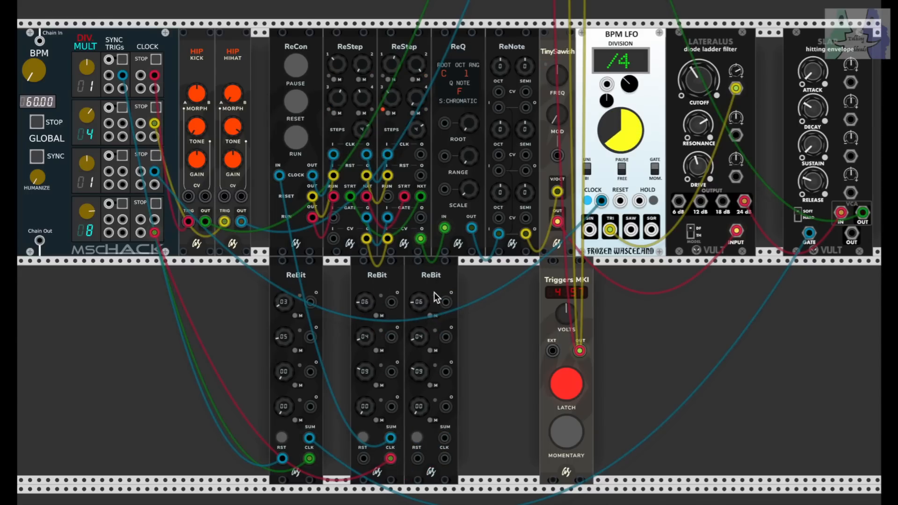
pyautogui.moveTo(434, 293); pyautogui.dragTo(468, 282)
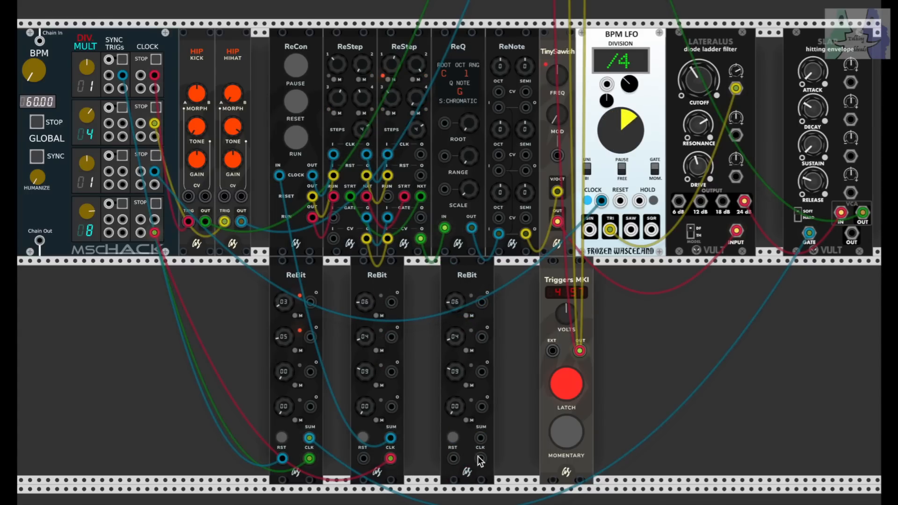
pyautogui.moveTo(481, 458); pyautogui.dragTo(154, 220)
# Set the new ReBit's first two divisions to 7 and 3, and patch its SUM into the HIHAT trigger instead of the second clock
pyautogui.moveTo(451, 338); pyautogui.dragTo(452, 344)
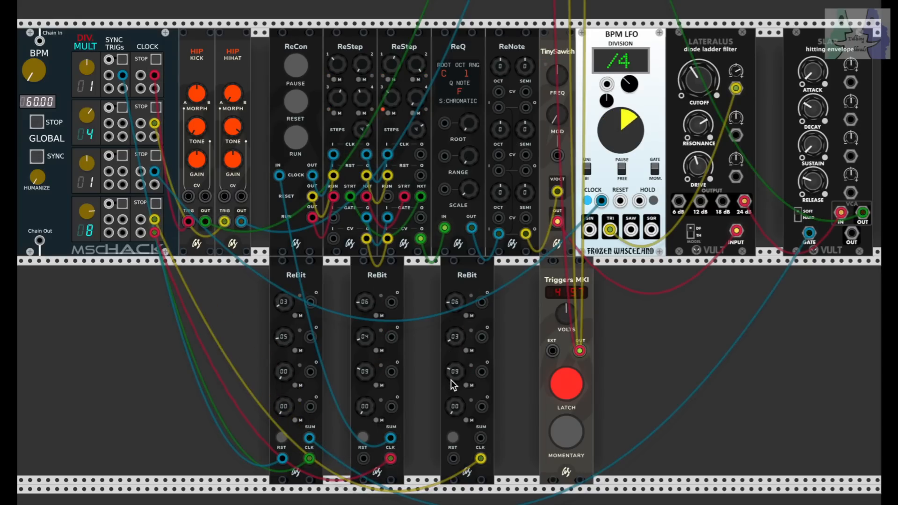
pyautogui.moveTo(455, 305); pyautogui.dragTo(454, 302)
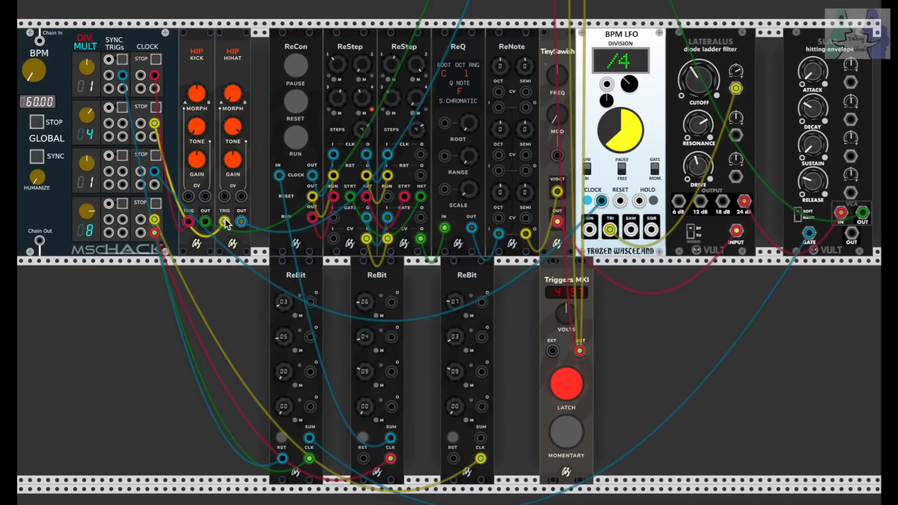
pyautogui.moveTo(225, 222); pyautogui.dragTo(159, 131)
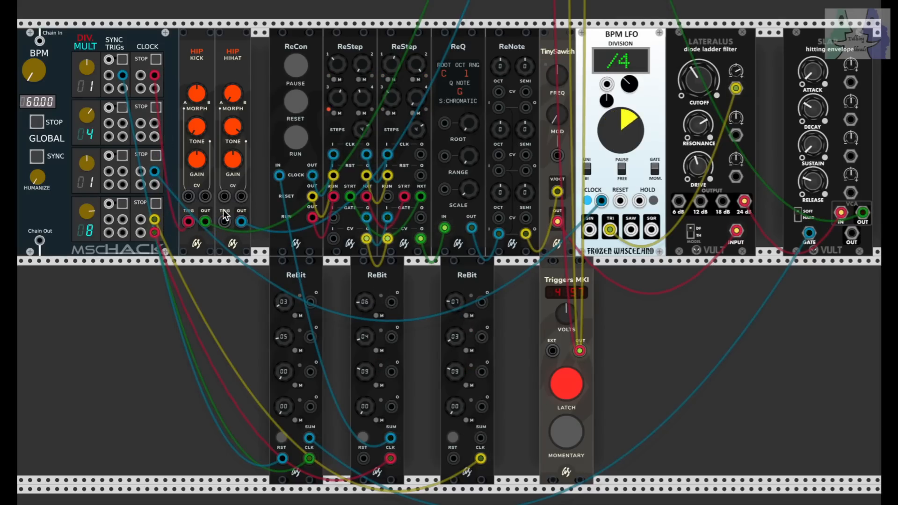
pyautogui.moveTo(225, 220); pyautogui.dragTo(481, 441)
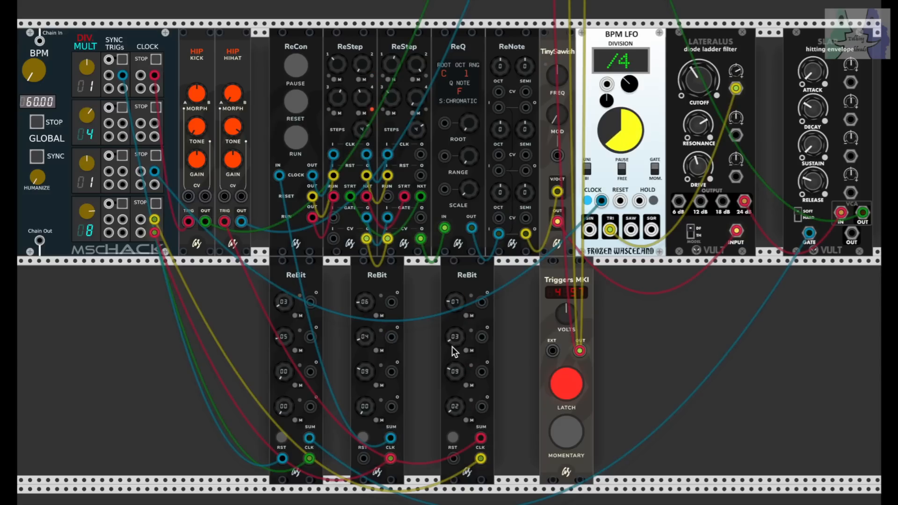
# Set the third ReBit's second division to 5, and raise the Triggers MKI voltage above 4 to hear the patch
pyautogui.moveTo(451, 347); pyautogui.dragTo(452, 343)
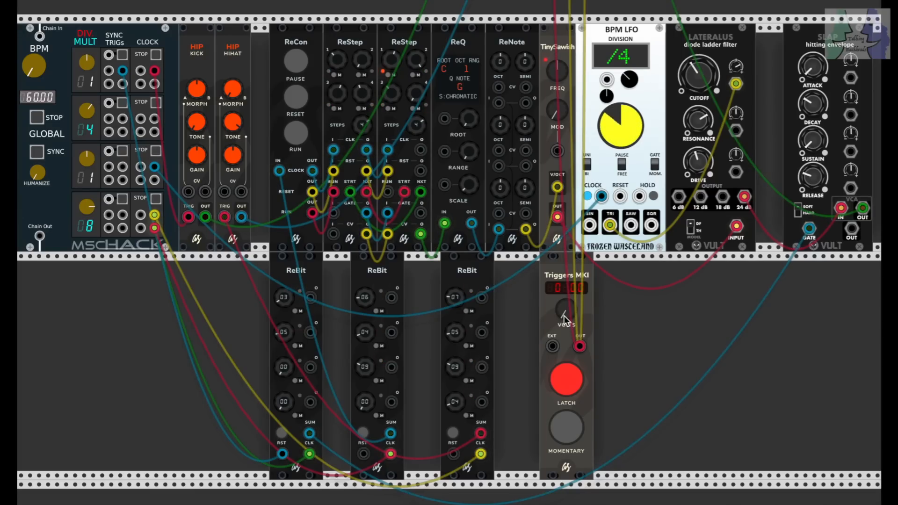
pyautogui.moveTo(564, 321); pyautogui.dragTo(565, 294)
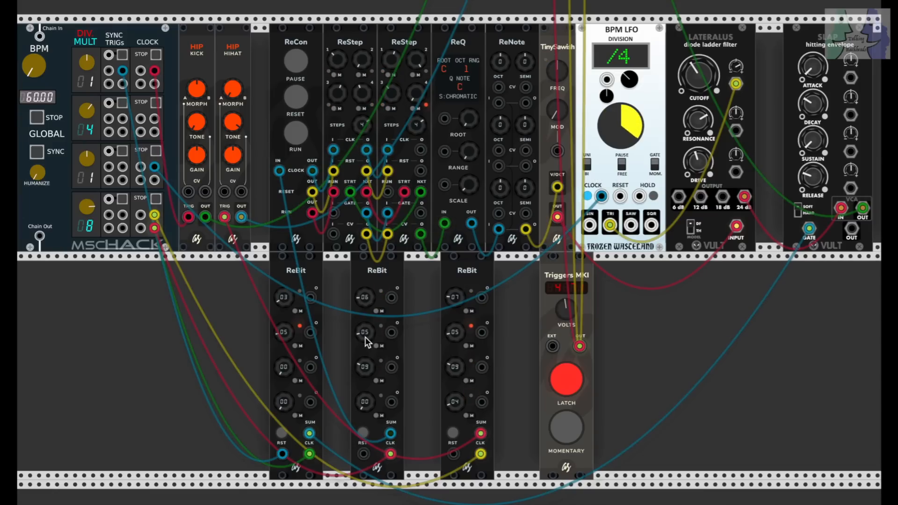
# Toggle step mutes on the first ReStep, and set the second ReBit's third division to 10
pyautogui.click(359, 75)
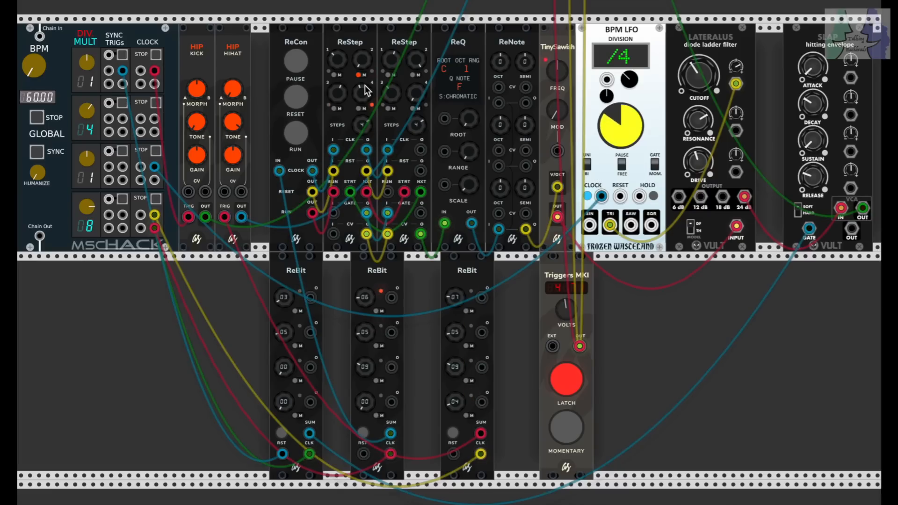
pyautogui.click(334, 108)
pyautogui.moveTo(365, 367); pyautogui.dragTo(365, 363)
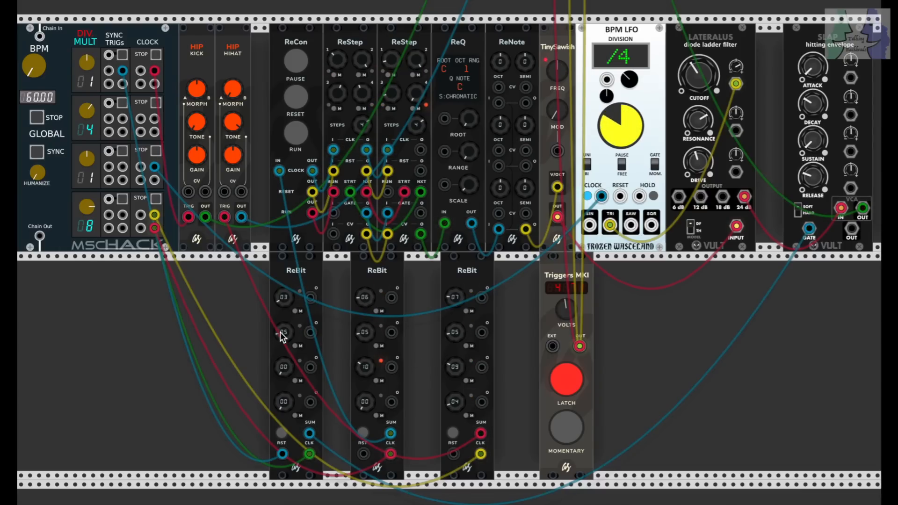
# Set the first ReBit's first two divisions to 5 and 2, and the third ReBit's first two to 6 and 4
pyautogui.moveTo(280, 332); pyautogui.dragTo(280, 341)
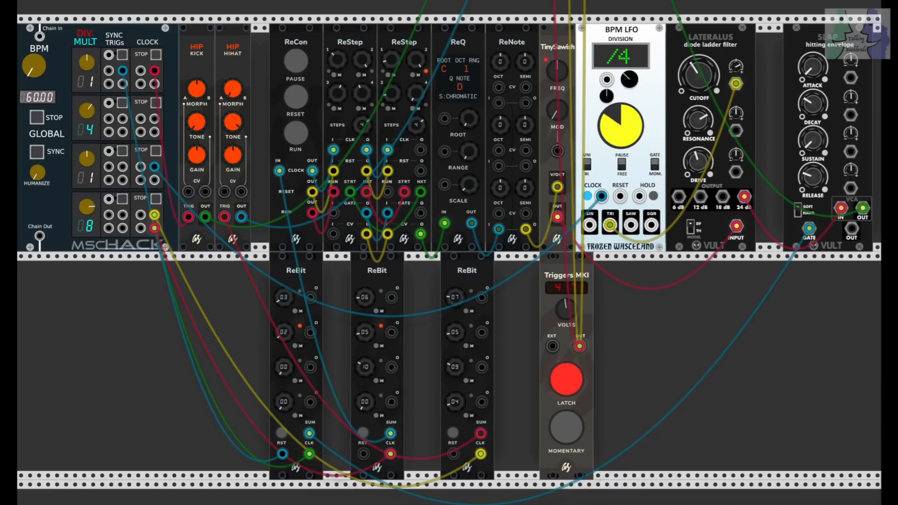
pyautogui.moveTo(454, 332); pyautogui.dragTo(454, 336)
pyautogui.moveTo(453, 297); pyautogui.dragTo(453, 302)
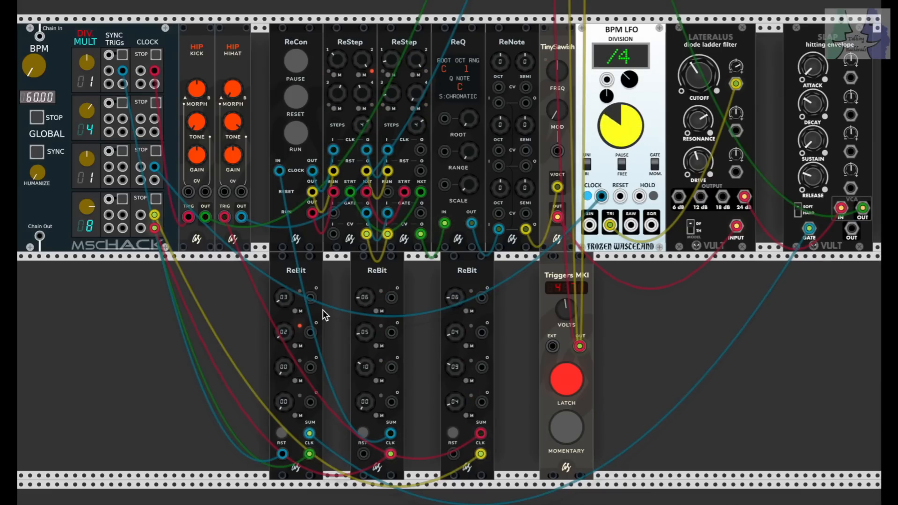
pyautogui.moveTo(280, 299); pyautogui.dragTo(281, 291)
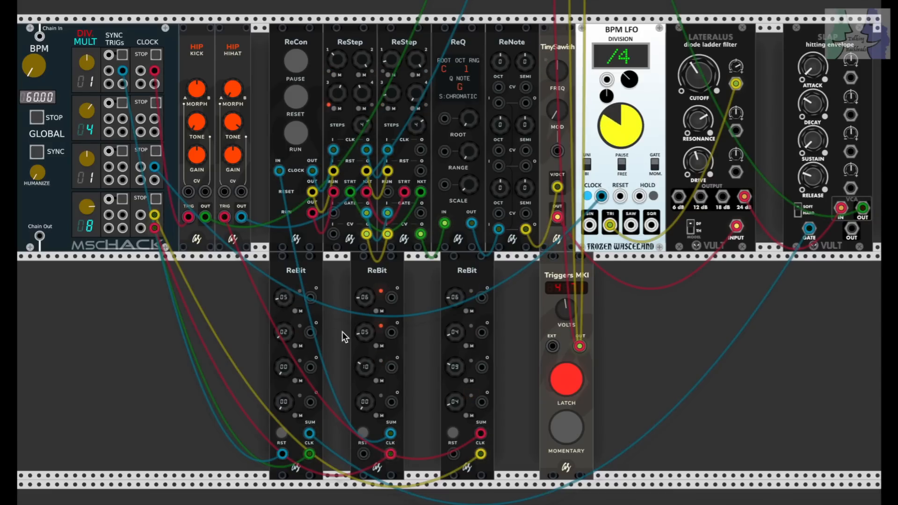
# Set the BPM LFO division to X3, and lower the ladder filter's cutoff and resonance
pyautogui.moveTo(625, 79); pyautogui.dragTo(625, 57)
pyautogui.moveTo(700, 126); pyautogui.dragTo(701, 120)
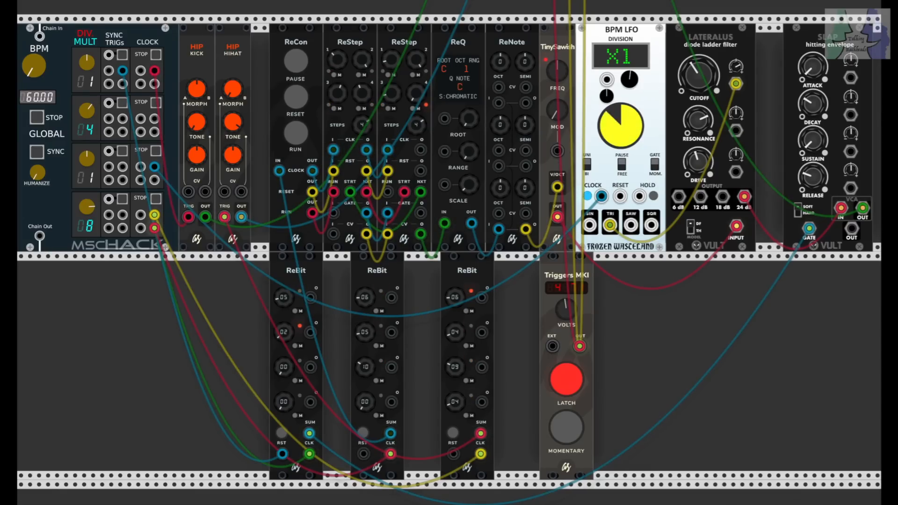
pyautogui.moveTo(634, 79); pyautogui.dragTo(634, 73)
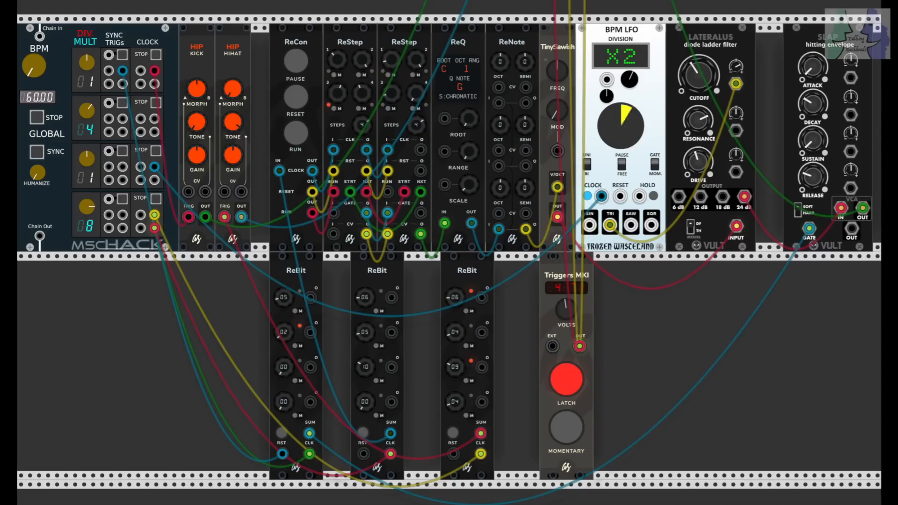
pyautogui.moveTo(692, 84); pyautogui.dragTo(692, 100)
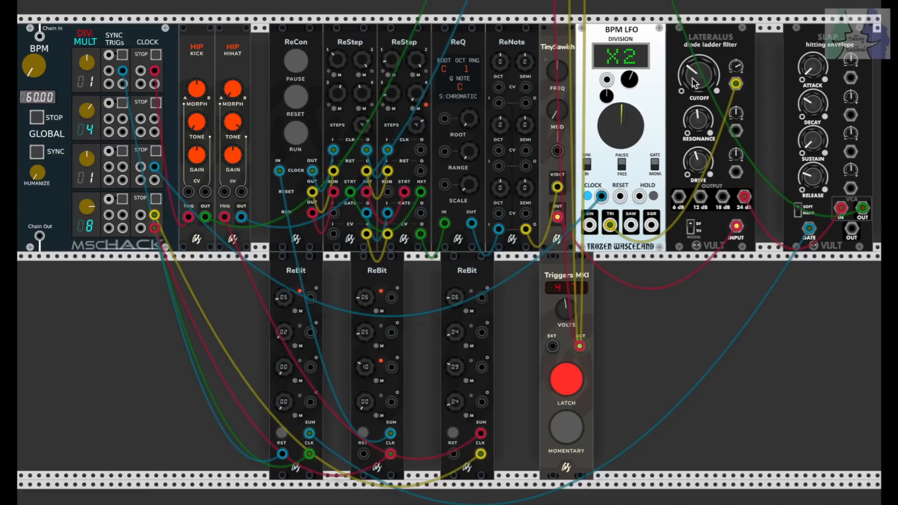
pyautogui.moveTo(631, 78); pyautogui.dragTo(632, 73)
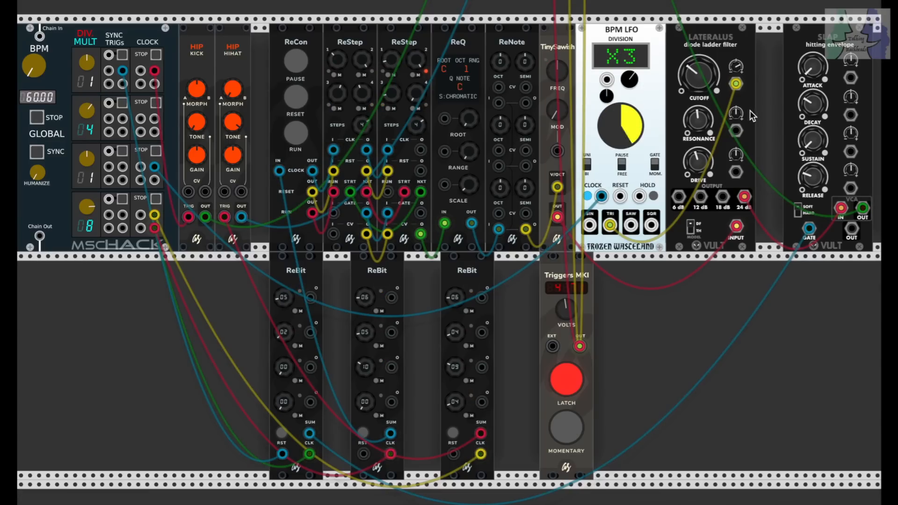
# Raise the SLAP envelope's decay, and stop the clock globally
pyautogui.moveTo(808, 109); pyautogui.dragTo(808, 93)
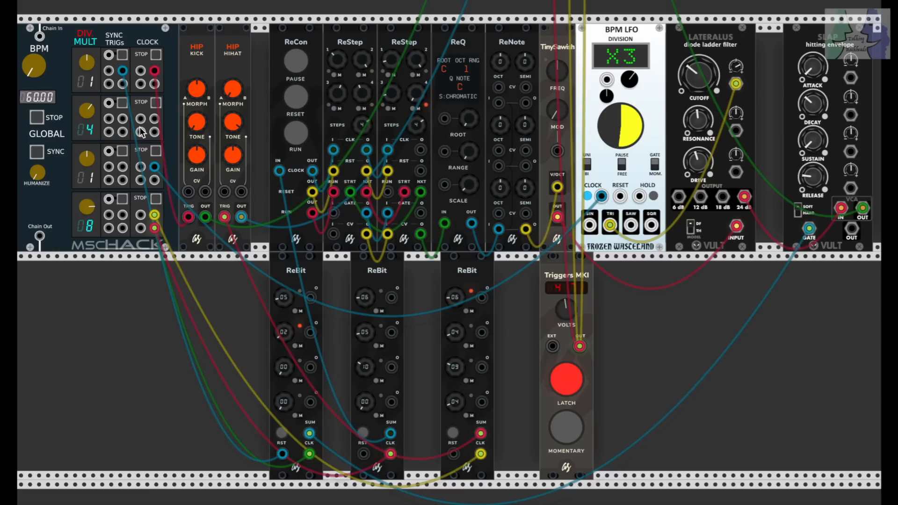
pyautogui.click(37, 117)
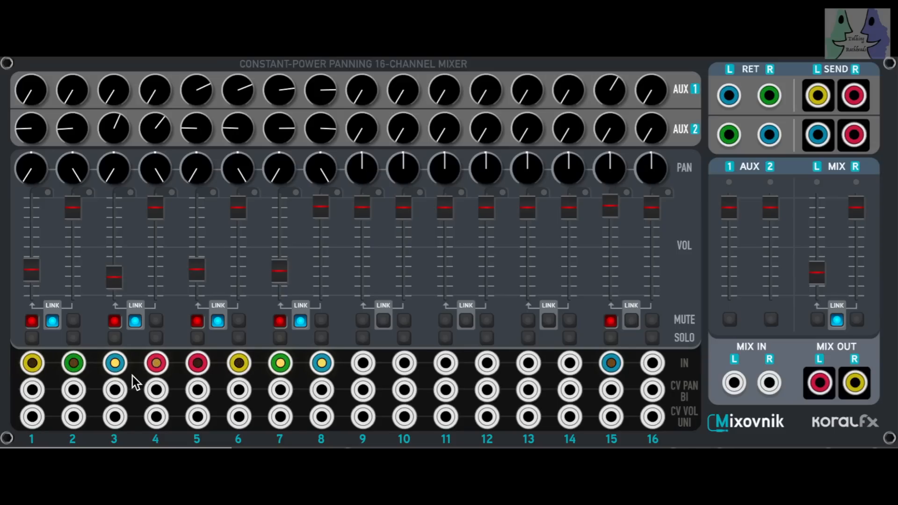
# Trace the cables at the mixer's channel inputs and aux returns, and those from the lower SLAP envelope to channels 5 and 6
pyautogui.moveTo(103, 352)
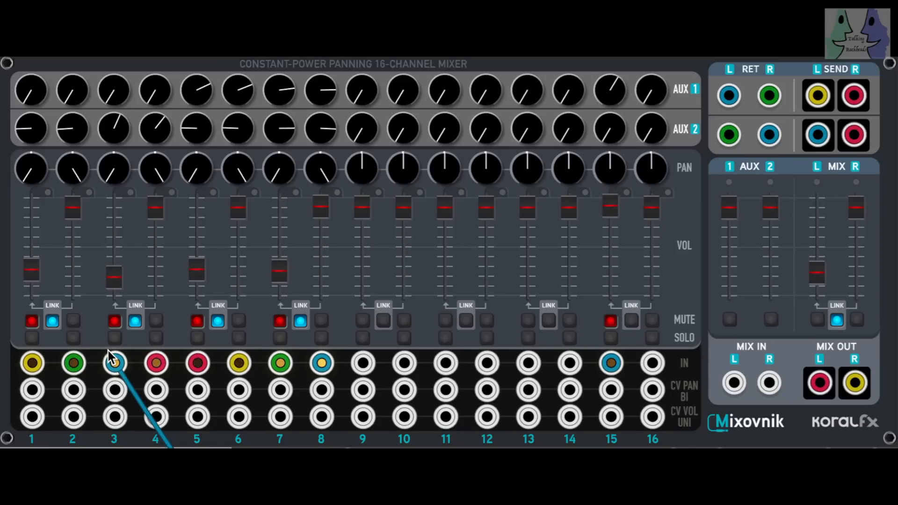
pyautogui.moveTo(58, 377)
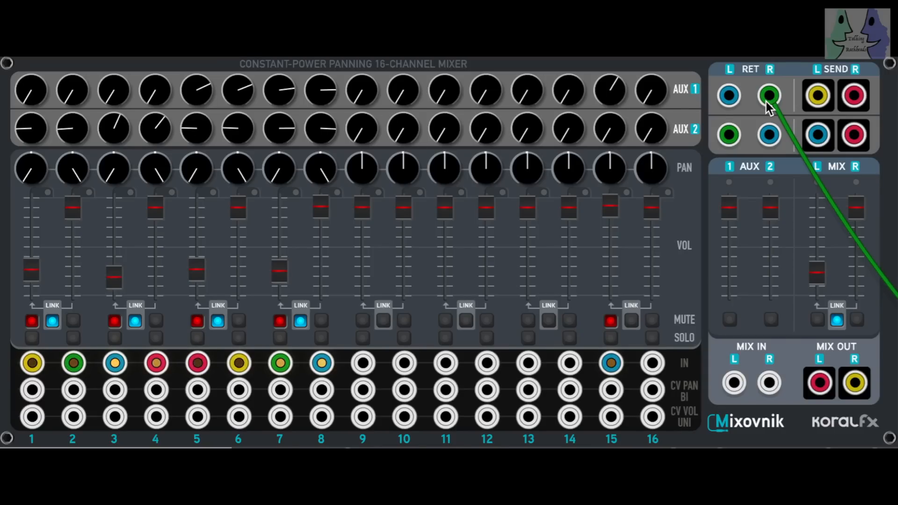
pyautogui.moveTo(767, 98); pyautogui.dragTo(486, 130)
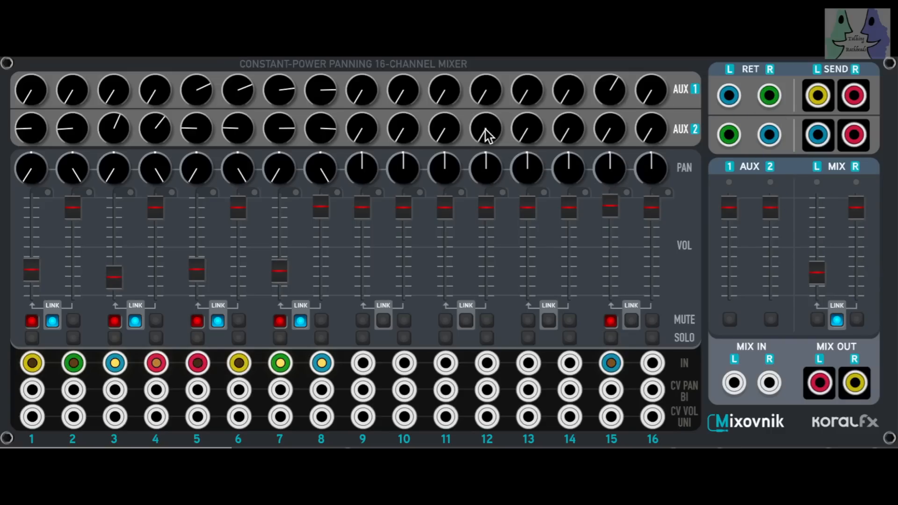
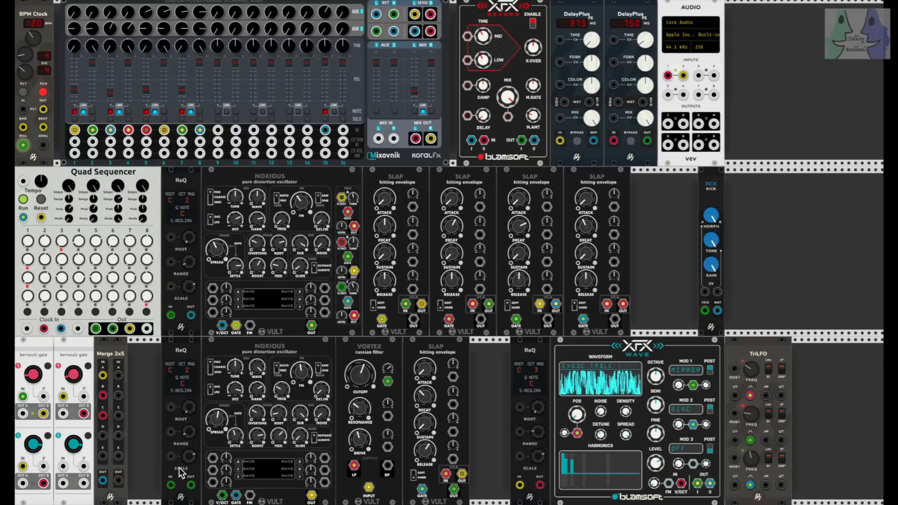
pyautogui.moveTo(191, 485)
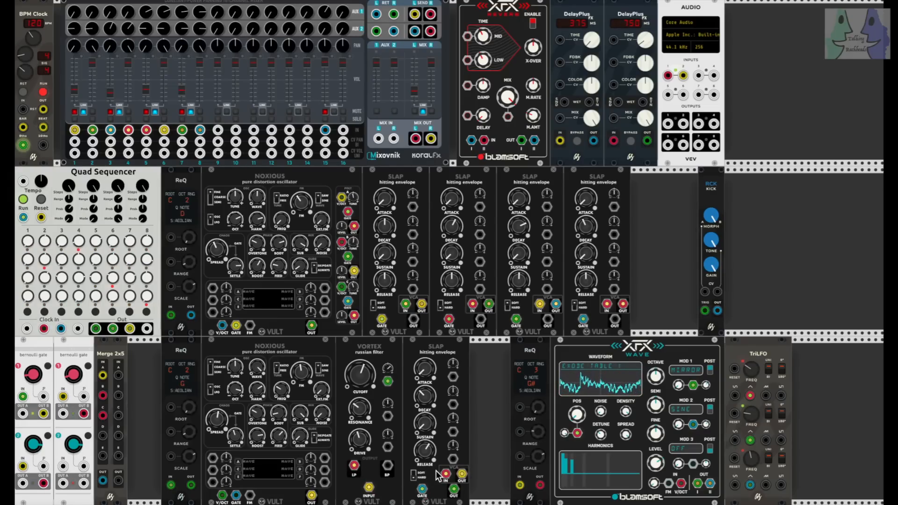
pyautogui.moveTo(447, 475)
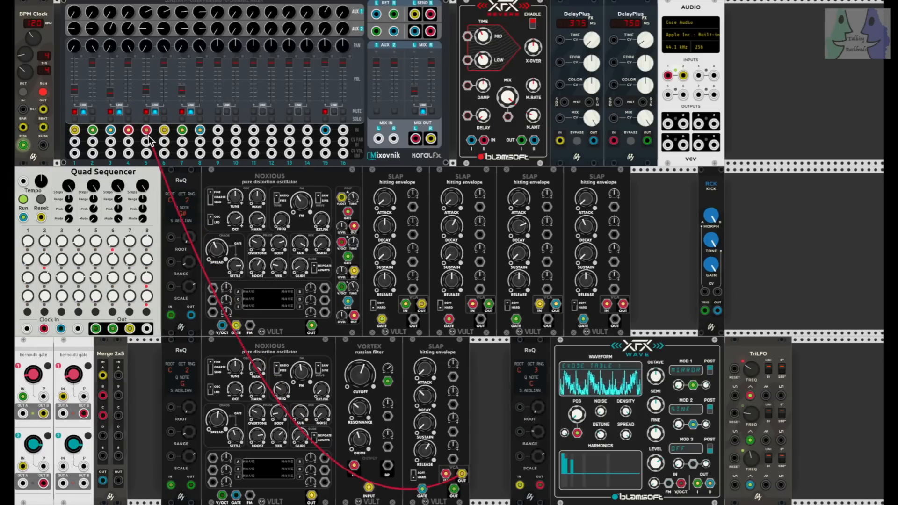
pyautogui.moveTo(147, 132)
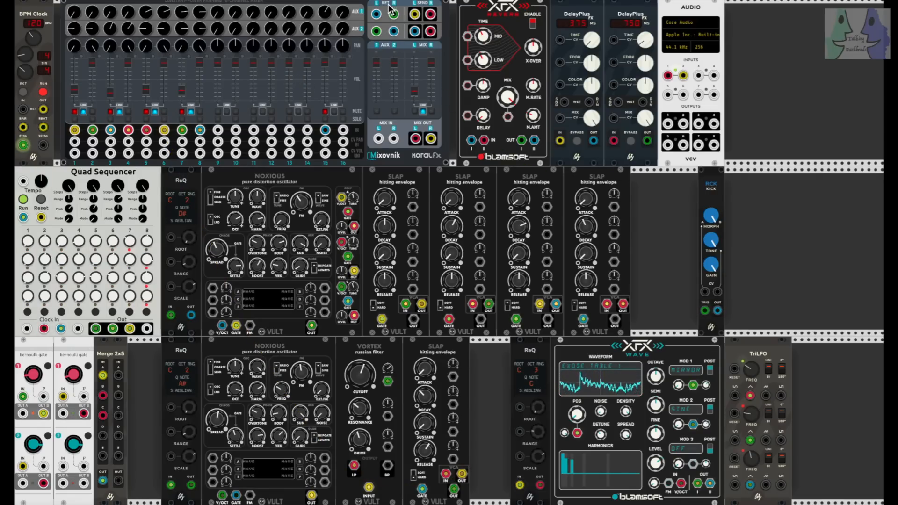
pyautogui.moveTo(393, 15)
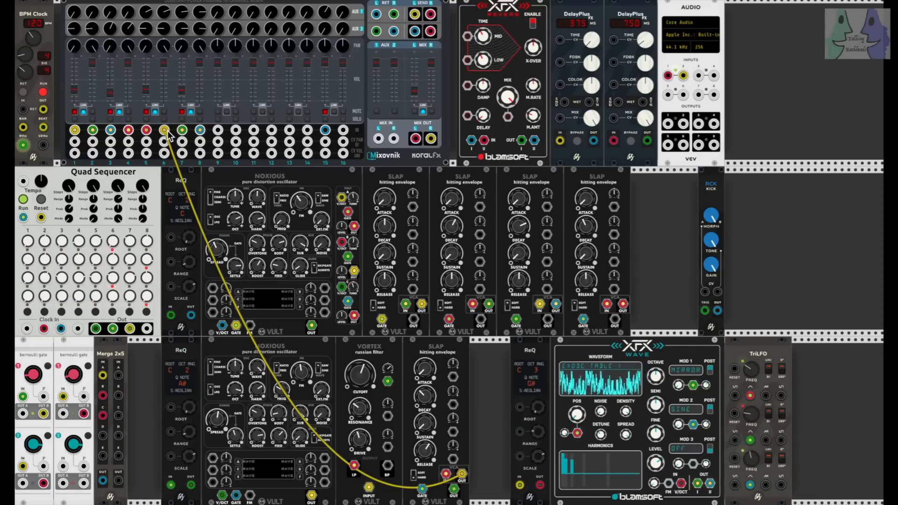
pyautogui.moveTo(165, 131); pyautogui.dragTo(172, 60)
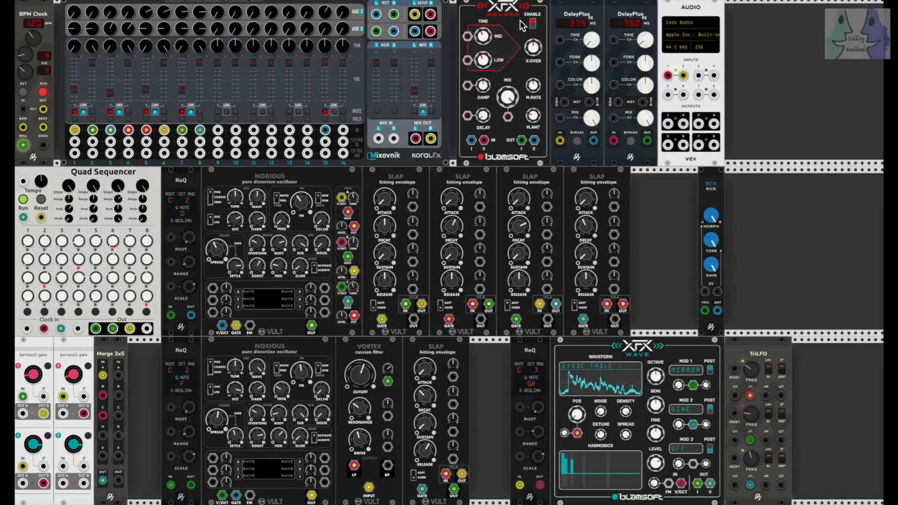
pyautogui.moveTo(524, 140)
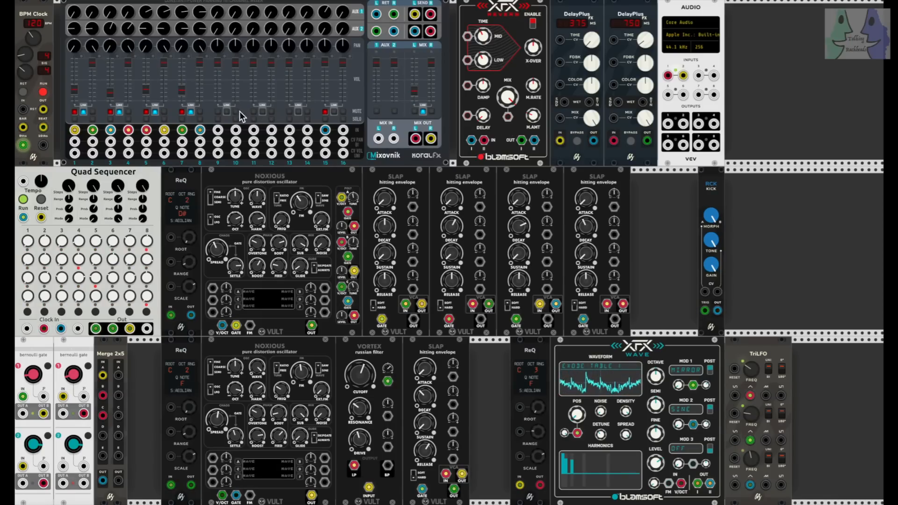
# Unmute the linked mixer channels 5 and 6 to hear them, mute them again, and do the same with channel 15
pyautogui.click(145, 112)
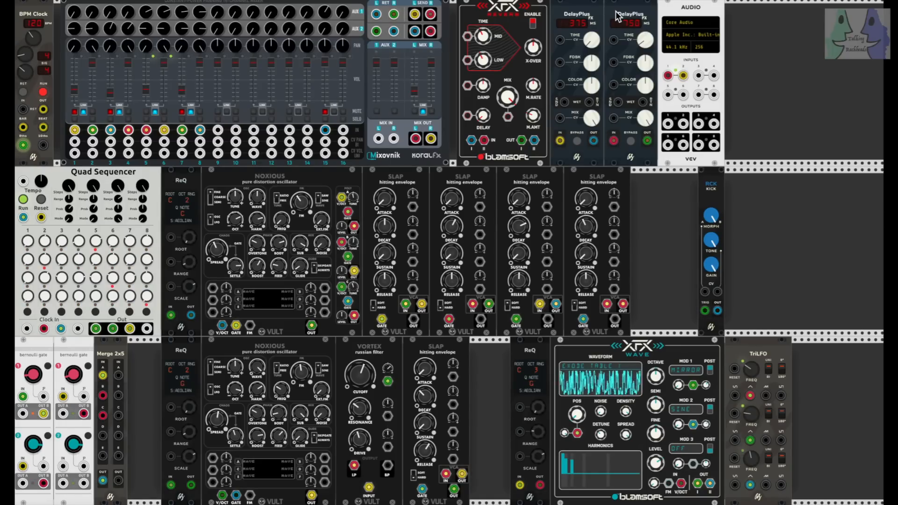
pyautogui.click(146, 112)
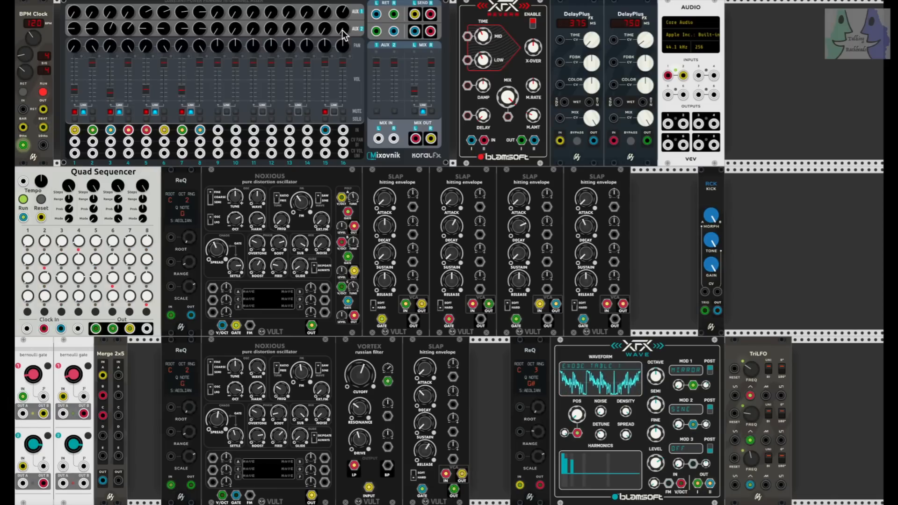
pyautogui.click(326, 112)
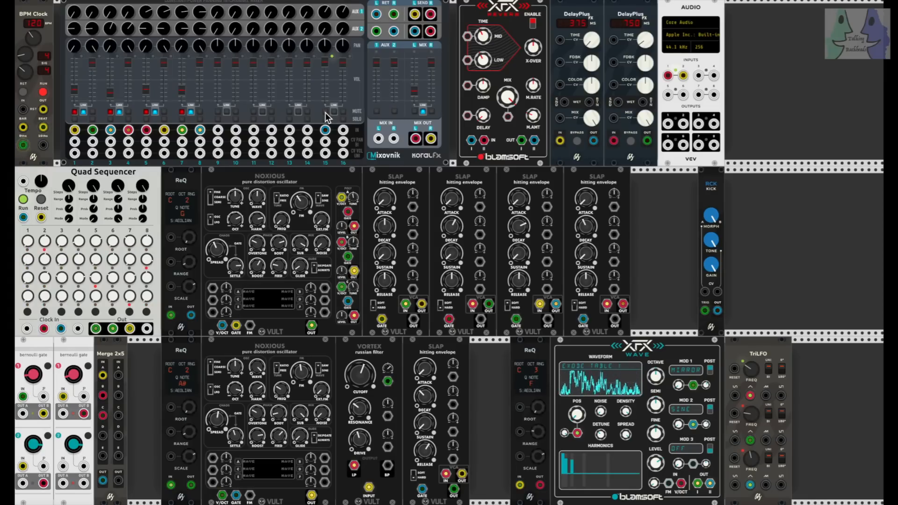
pyautogui.click(325, 111)
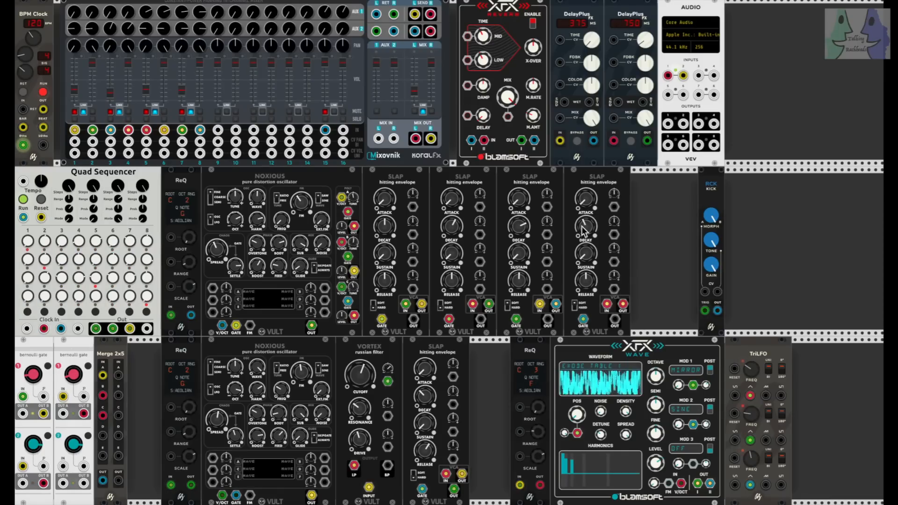
# Unmute the linked mixer pairs 1–2 and 3–4 to hear them together, and mute both pairs again
pyautogui.moveTo(356, 227)
pyautogui.mouseDown()
pyautogui.moveTo(428, 322)
pyautogui.moveTo(436, 302)
pyautogui.mouseUp()
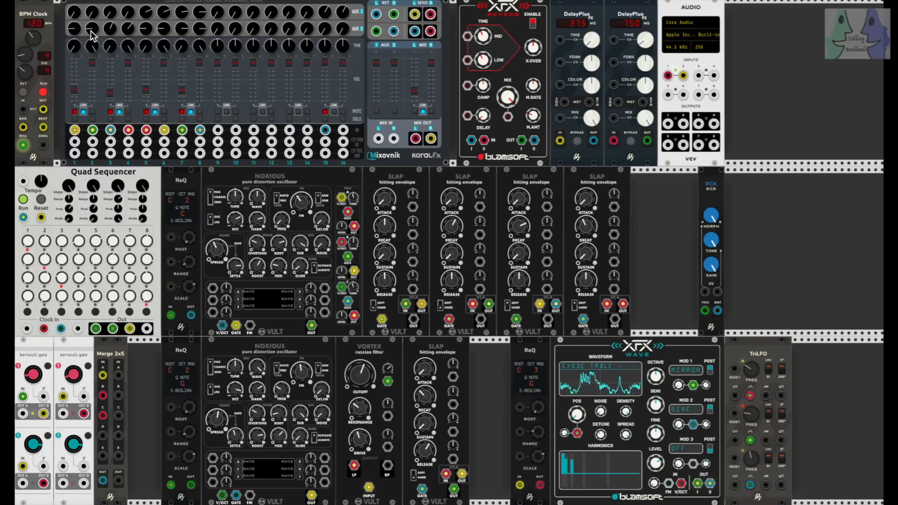
pyautogui.click(74, 112)
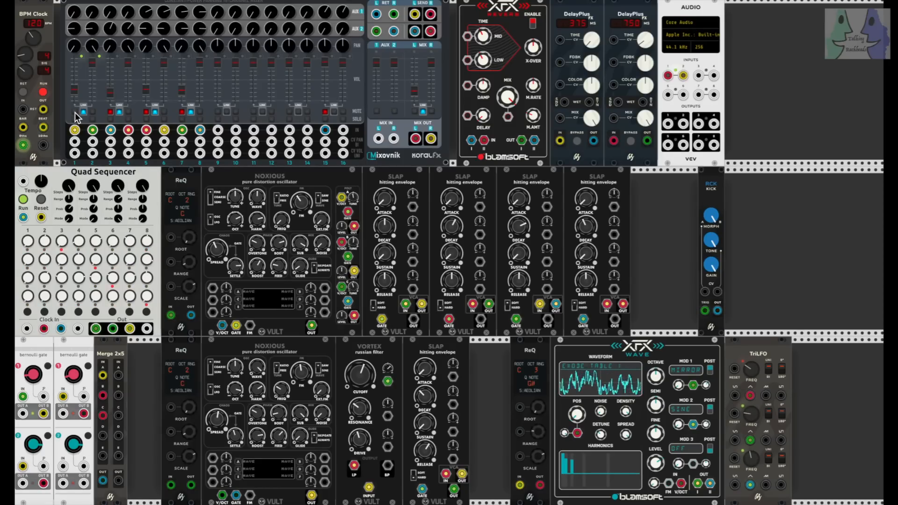
pyautogui.click(109, 112)
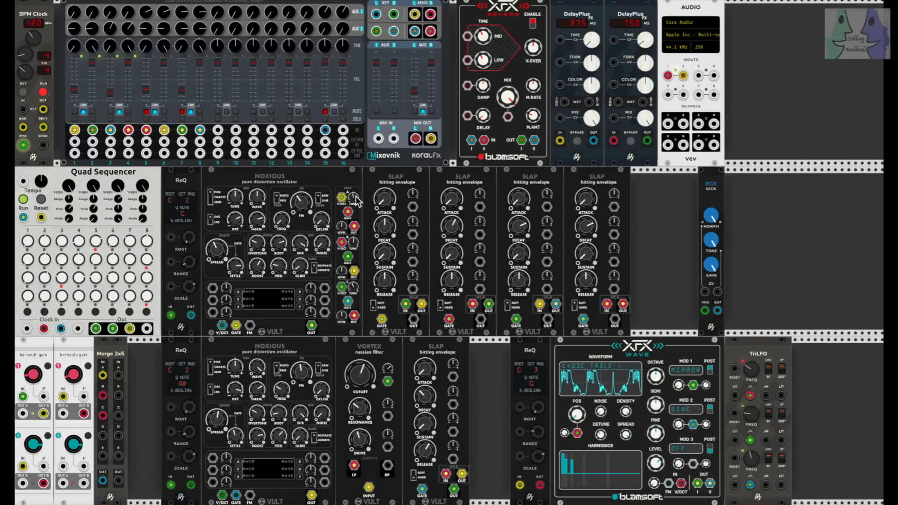
pyautogui.click(109, 112)
pyautogui.click(74, 112)
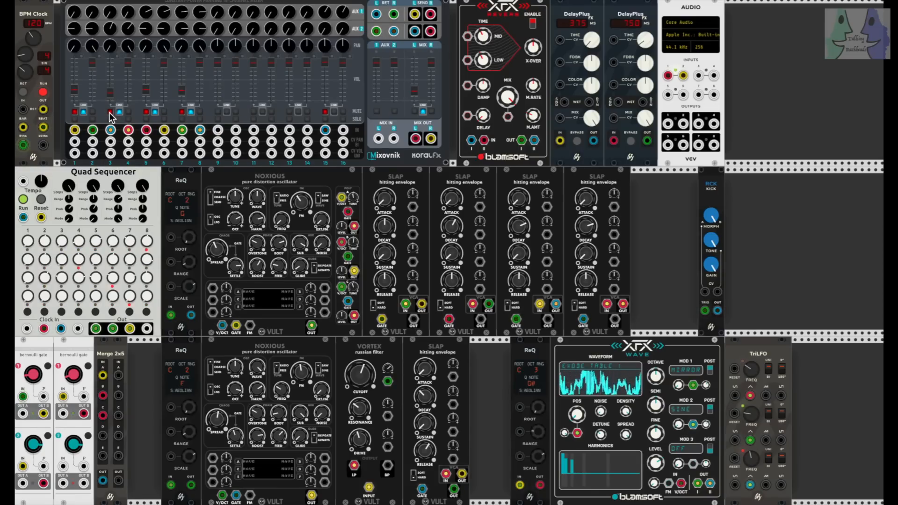
# Bring the patch's voices in by unmuting the linked mixer pairs 1–2, 5–6 and 3–4
pyautogui.click(74, 113)
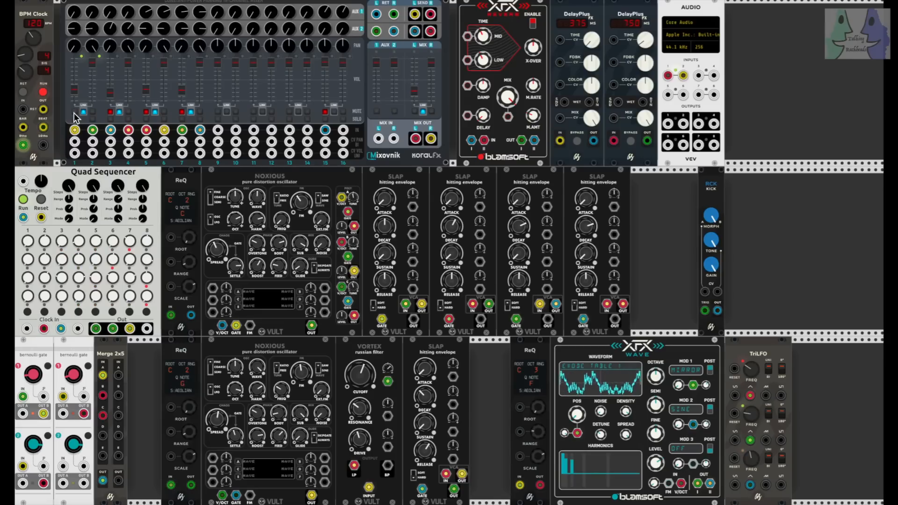
pyautogui.click(73, 112)
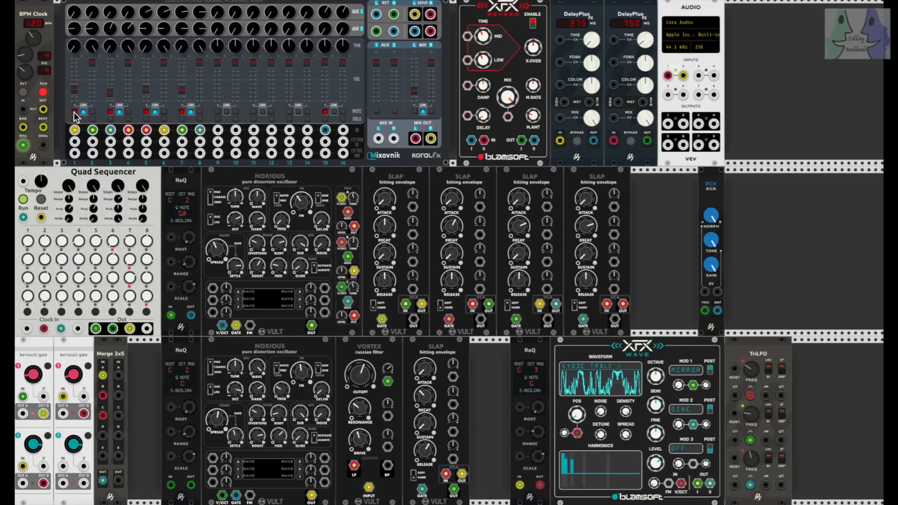
pyautogui.click(74, 112)
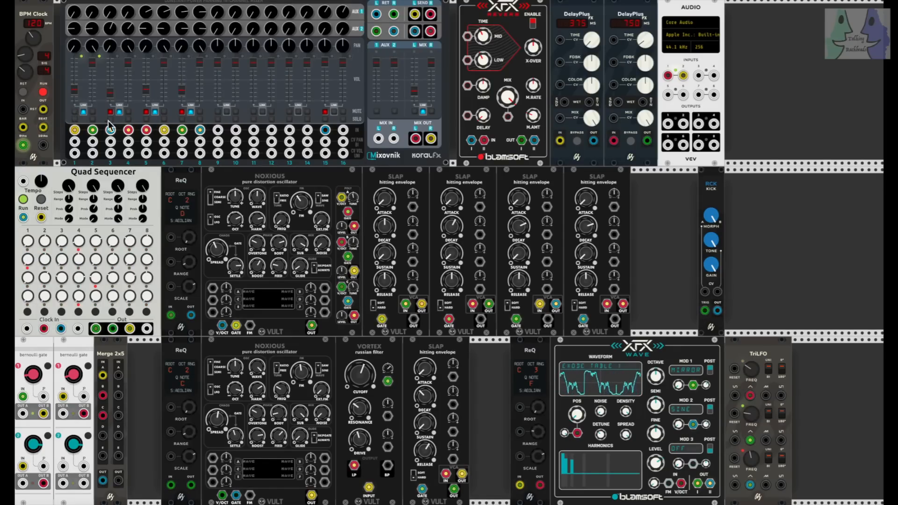
pyautogui.click(145, 113)
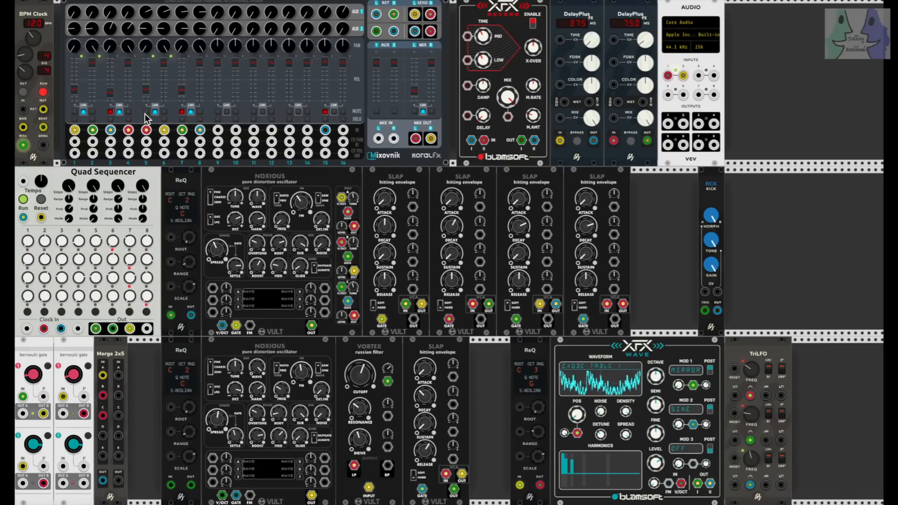
pyautogui.click(111, 113)
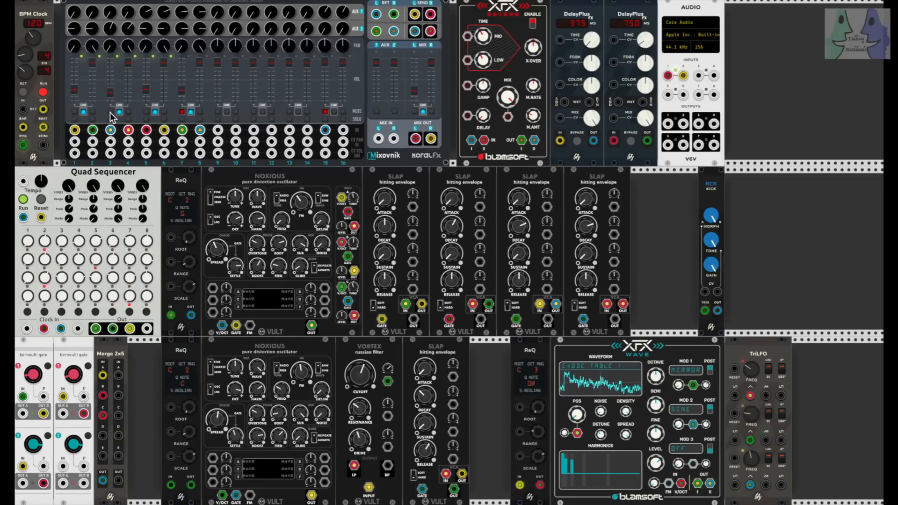
pyautogui.click(110, 111)
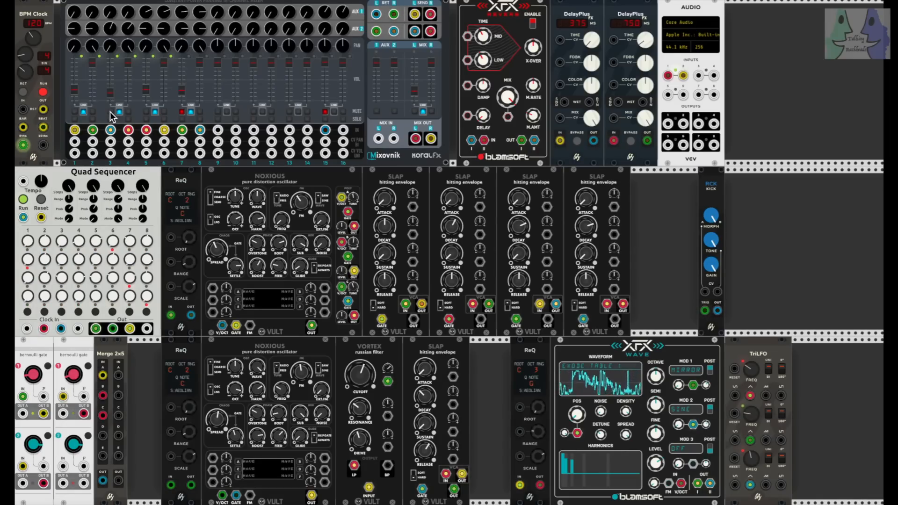
# Mute the patch's voices on the linked mixer pairs 1–2, 3–4 and 5–6
pyautogui.click(146, 112)
pyautogui.click(74, 111)
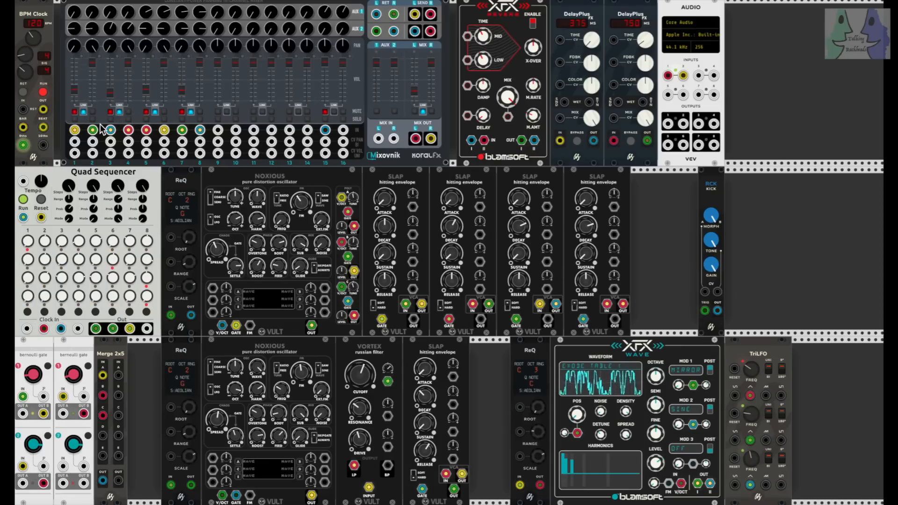
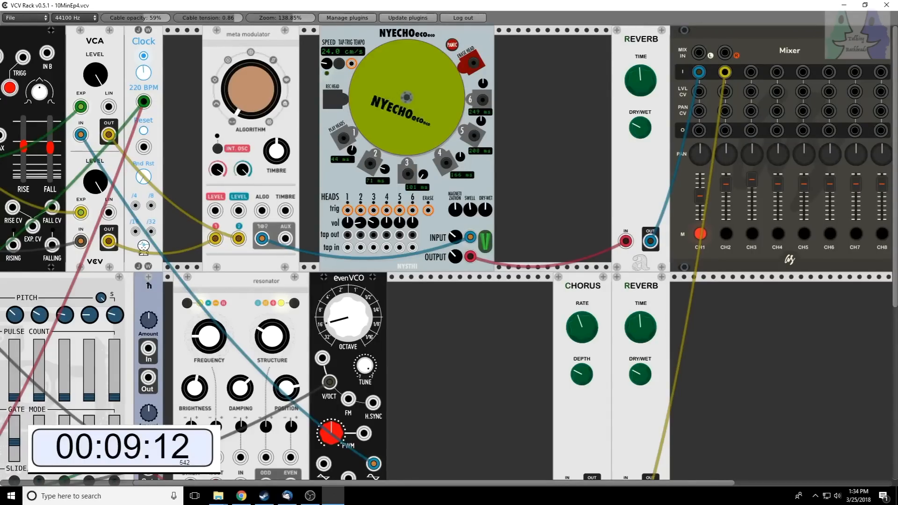
# Unmute mixer channel 1 and raise its level to bring in the NYECHO echo
pyautogui.moveTo(352, 150); pyautogui.dragTo(351, 154)
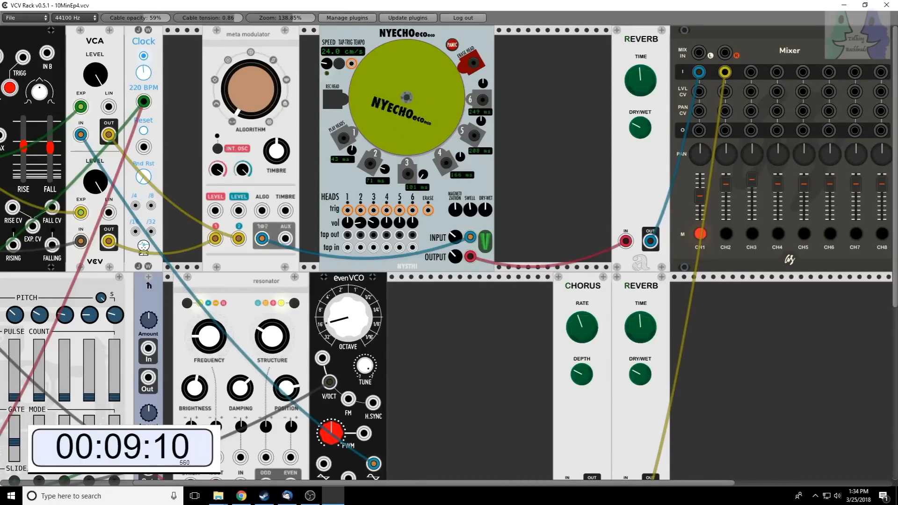
pyautogui.click(703, 233)
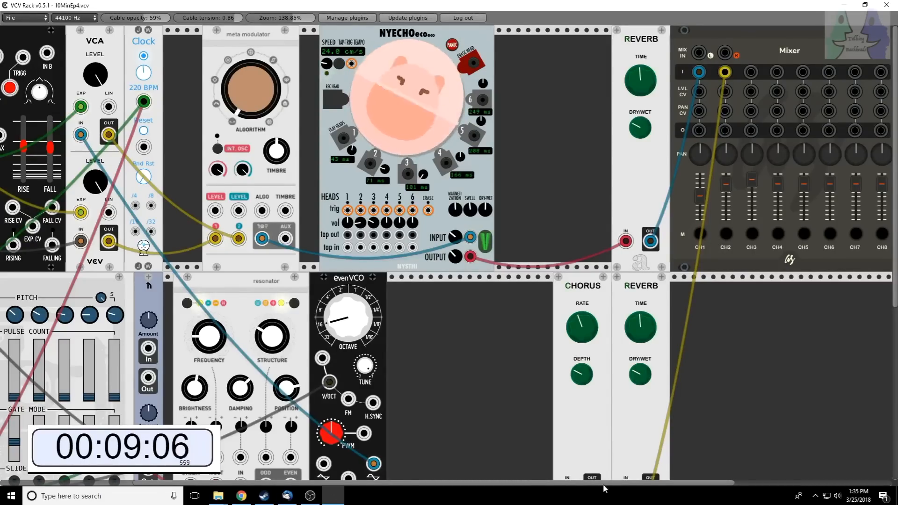
pyautogui.moveTo(595, 490); pyautogui.dragTo(669, 305)
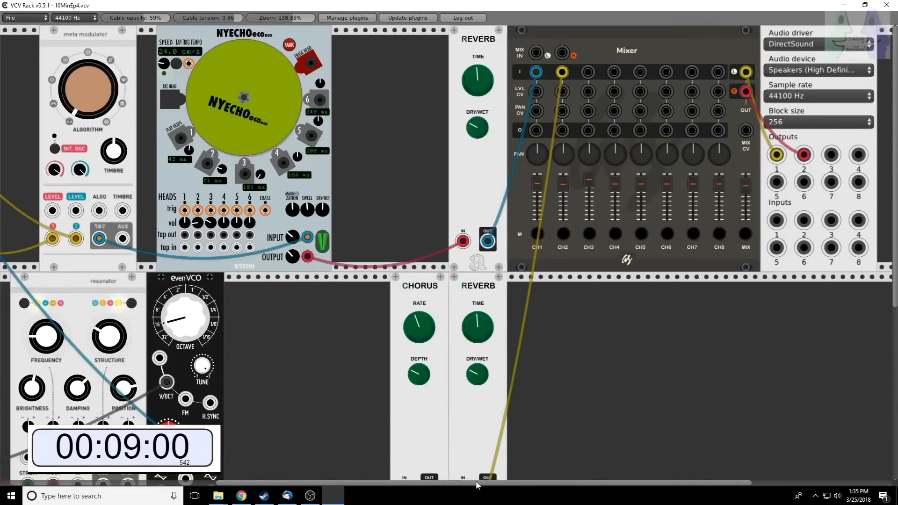
pyautogui.hscroll(-5, 114, 247)
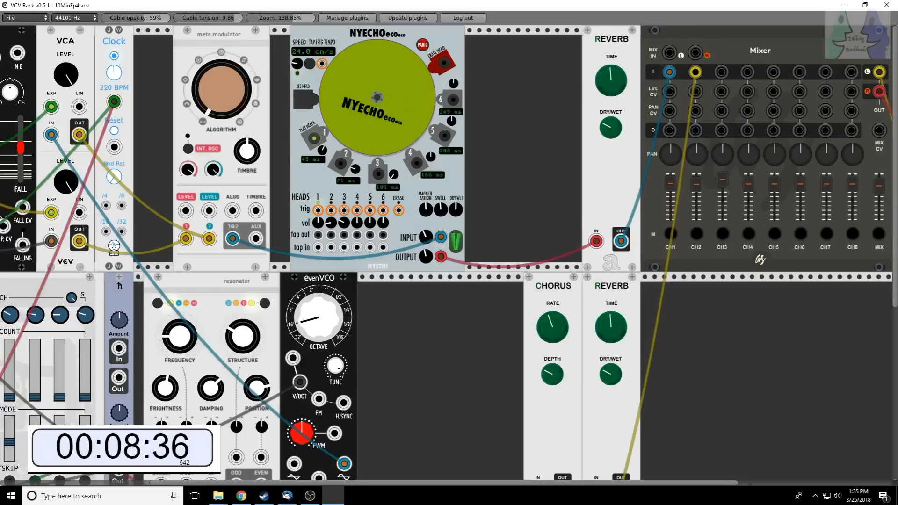
# Set the echo's play heads 1 and 2 to 64 ms and 105 ms, and switch on play head 5
pyautogui.moveTo(322, 149); pyautogui.dragTo(322, 142)
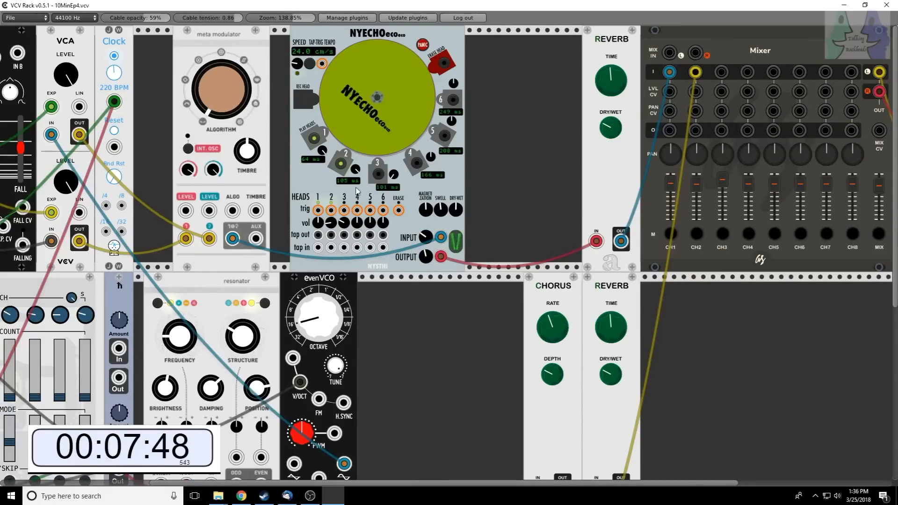
pyautogui.click(445, 137)
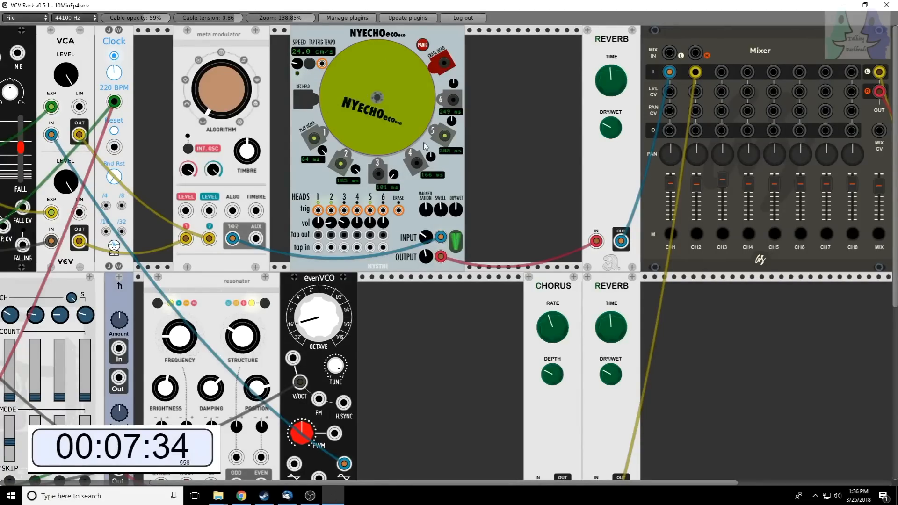
# Slow the echo to 9.3 cm/s and audition play heads 2, 3 and 4, toggling the erase head as well
pyautogui.moveTo(297, 70); pyautogui.dragTo(297, 103)
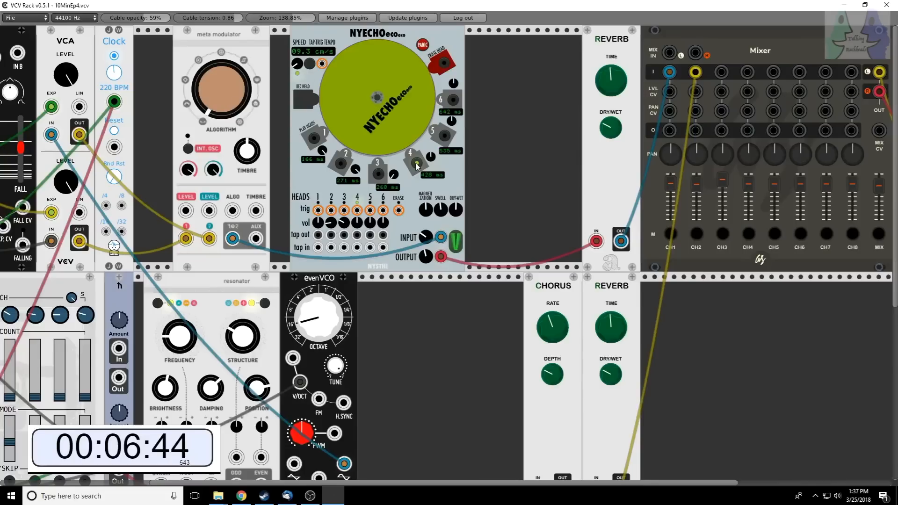
pyautogui.click(443, 63)
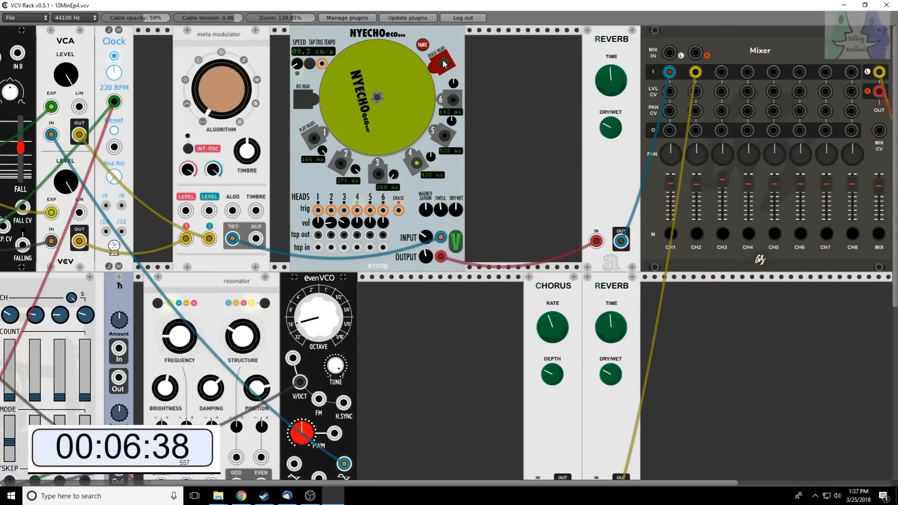
pyautogui.click(444, 64)
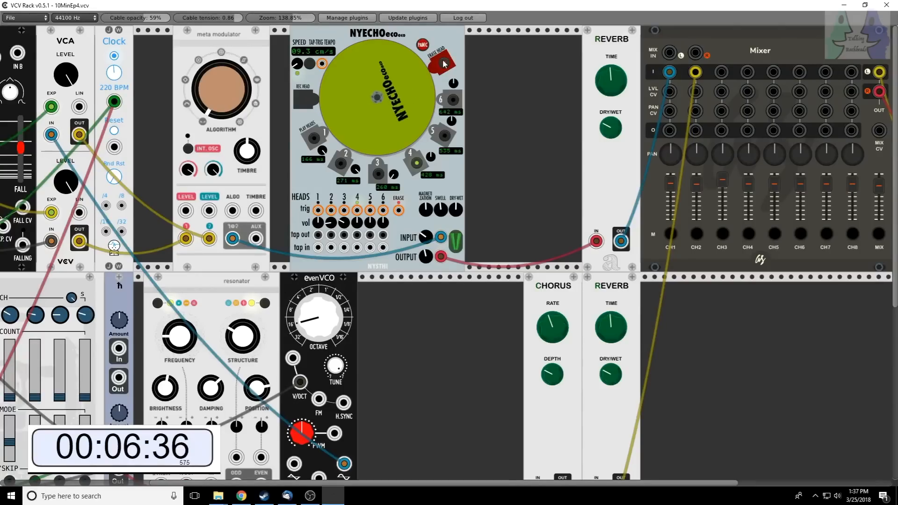
pyautogui.click(341, 163)
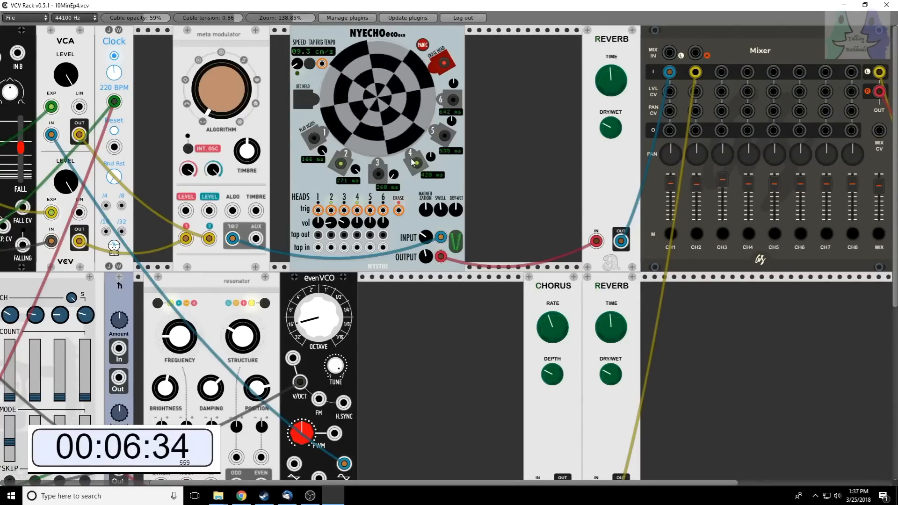
pyautogui.click(378, 174)
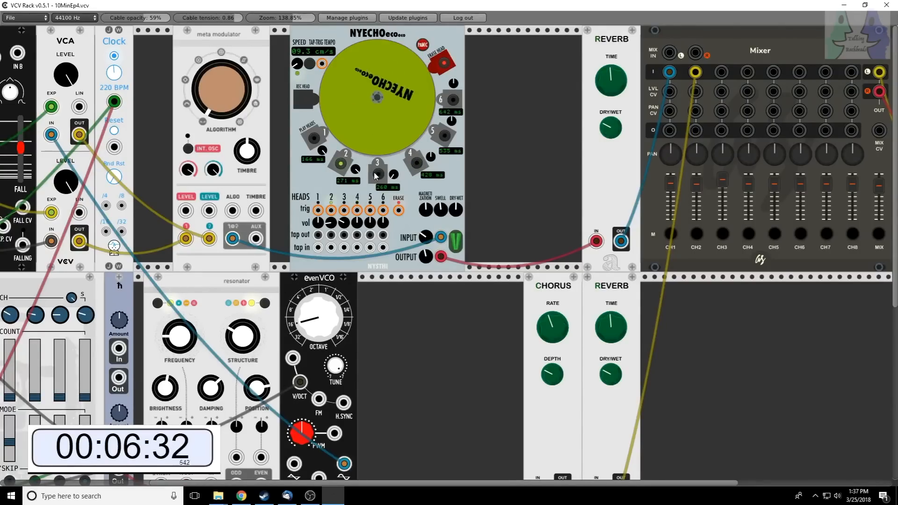
pyautogui.click(343, 164)
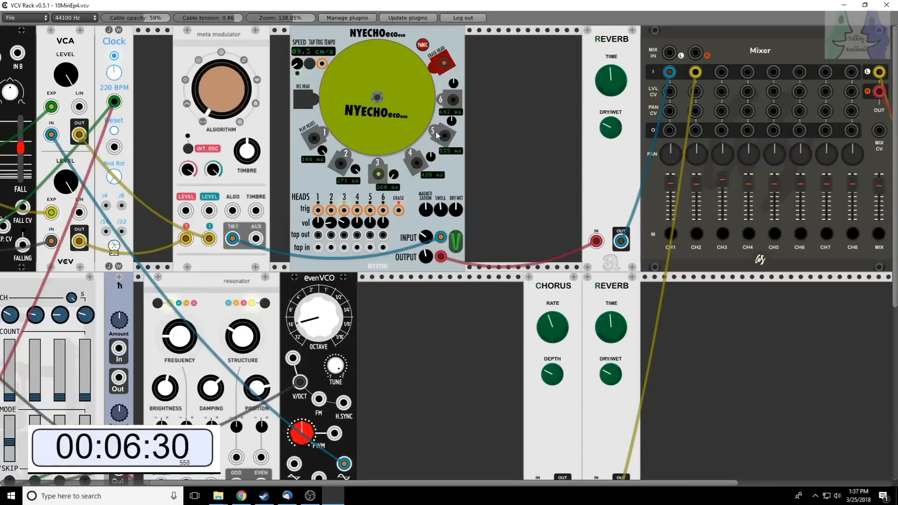
pyautogui.click(378, 175)
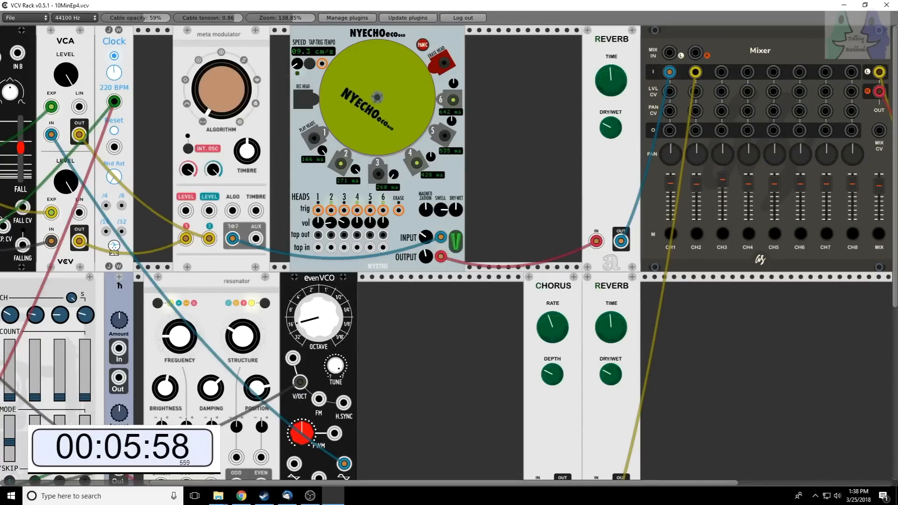
# Adjust the echo's magnetization and swell, and set the clock to 103 BPM
pyautogui.moveTo(425, 210)
pyautogui.mouseDown()
pyautogui.moveTo(425, 201)
pyautogui.moveTo(439, 215)
pyautogui.mouseUp()
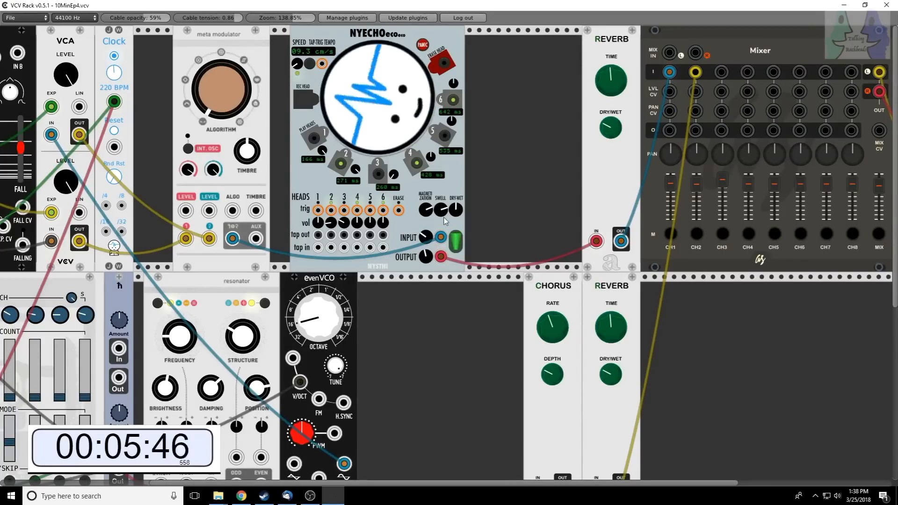
pyautogui.moveTo(426, 207); pyautogui.dragTo(426, 206)
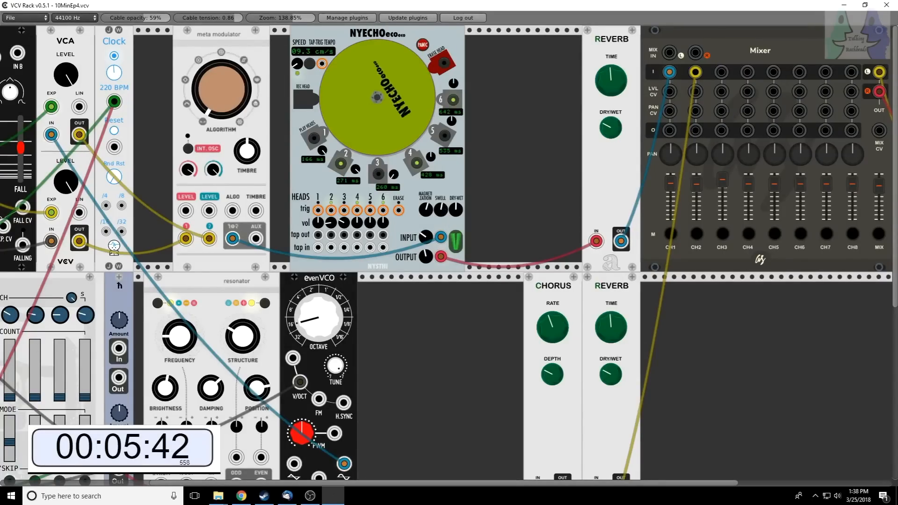
pyautogui.moveTo(426, 210); pyautogui.dragTo(426, 213)
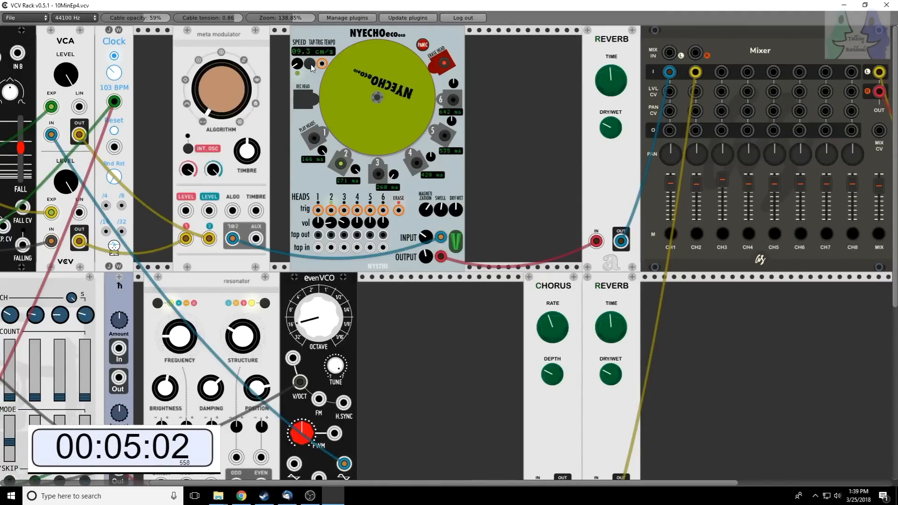
# Move the meta modulator and NYECHO modules apart to open a wide gap between them
pyautogui.moveTo(262, 46); pyautogui.dragTo(224, 46)
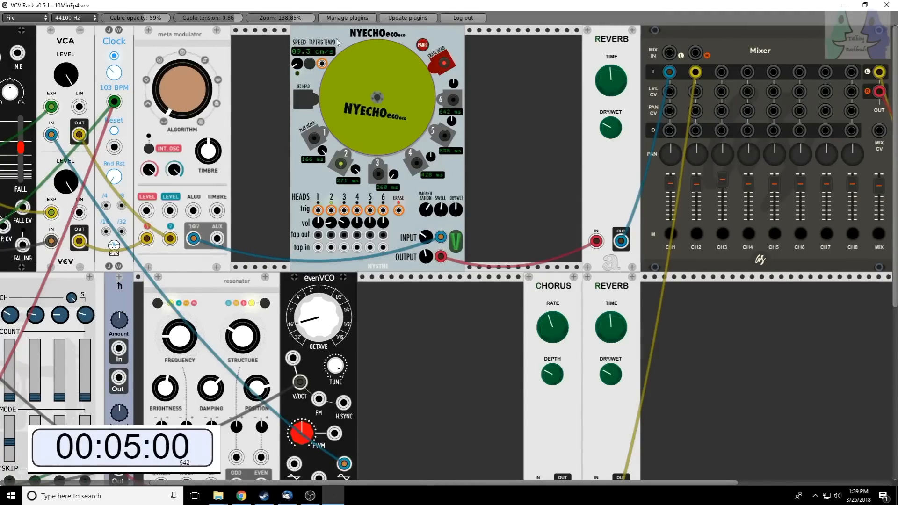
pyautogui.moveTo(340, 43); pyautogui.dragTo(390, 46)
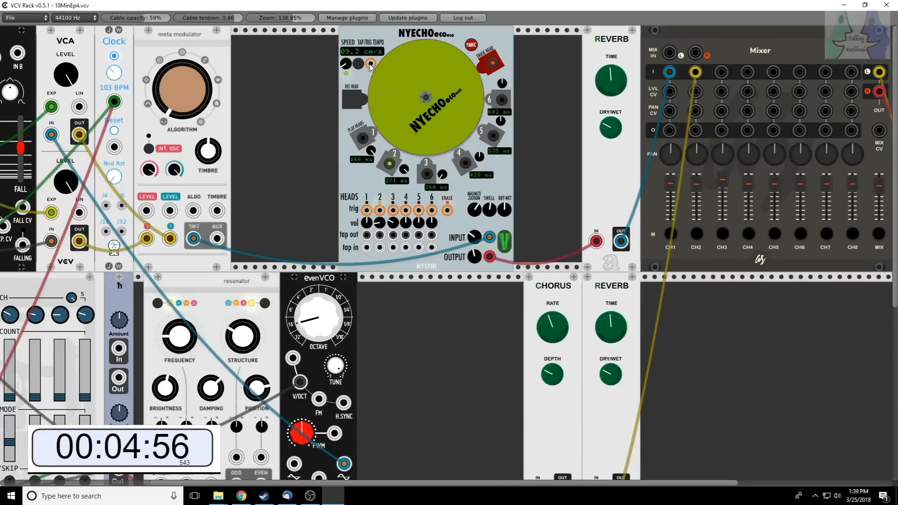
# Try to set the echo's speed by tapping in a tempo directly on the NYECHO module
pyautogui.click(358, 64)
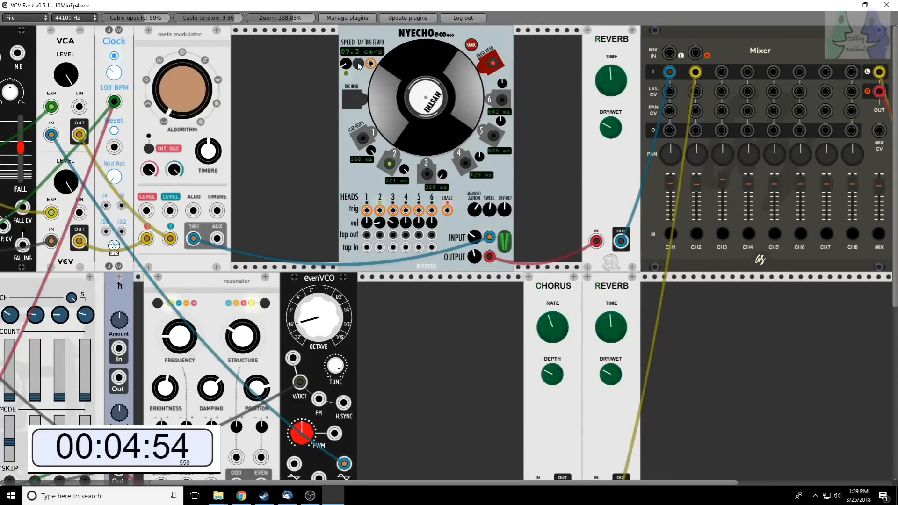
pyautogui.click(358, 64)
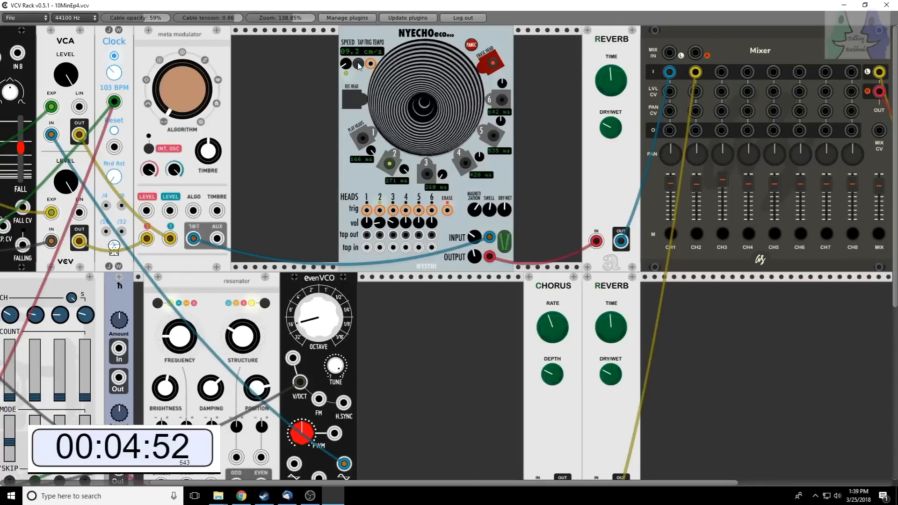
pyautogui.click(358, 64)
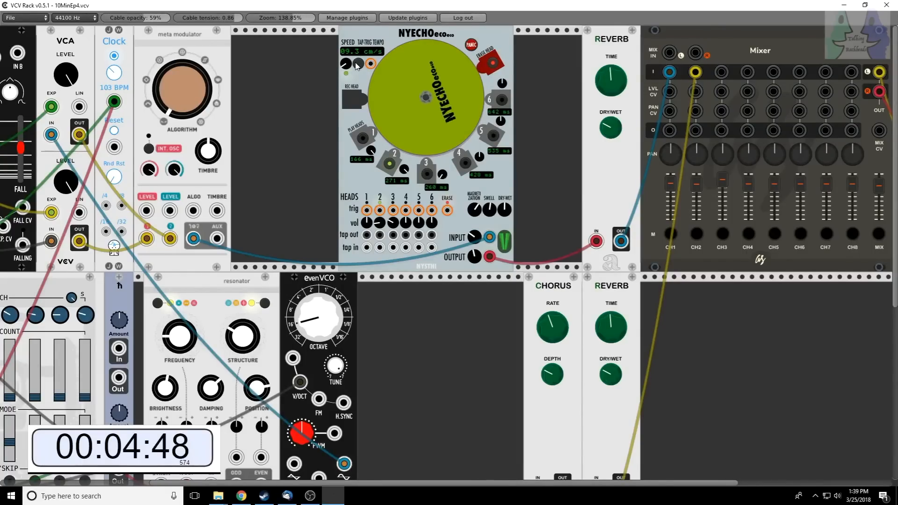
# Add a Trigger module in the gap, patched from its first output to the echo's tap-trig tempo input, and tap in a tempo
pyautogui.rightClick(284, 72)
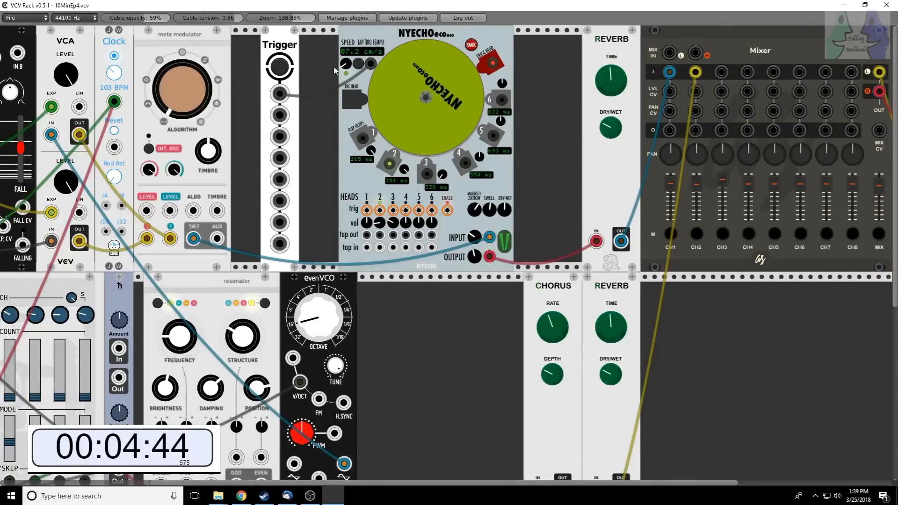
pyautogui.click(280, 66)
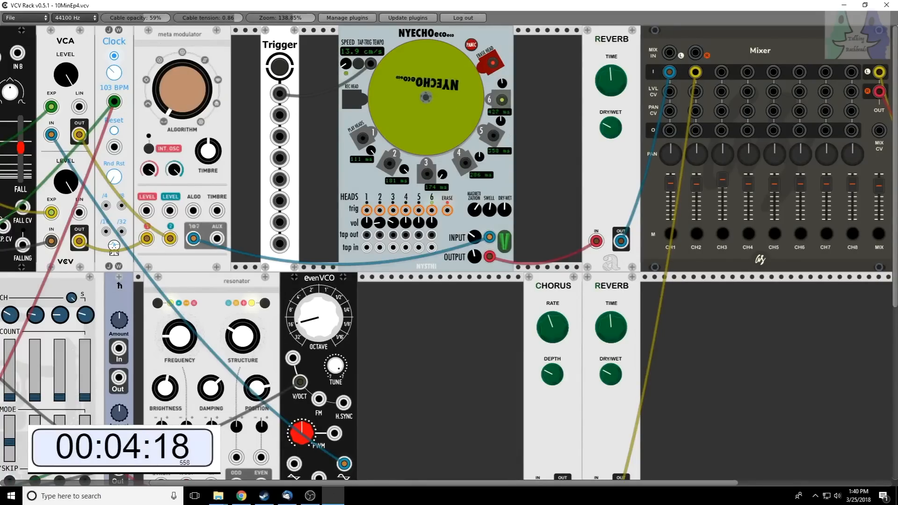
pyautogui.moveTo(502, 84); pyautogui.dragTo(502, 86)
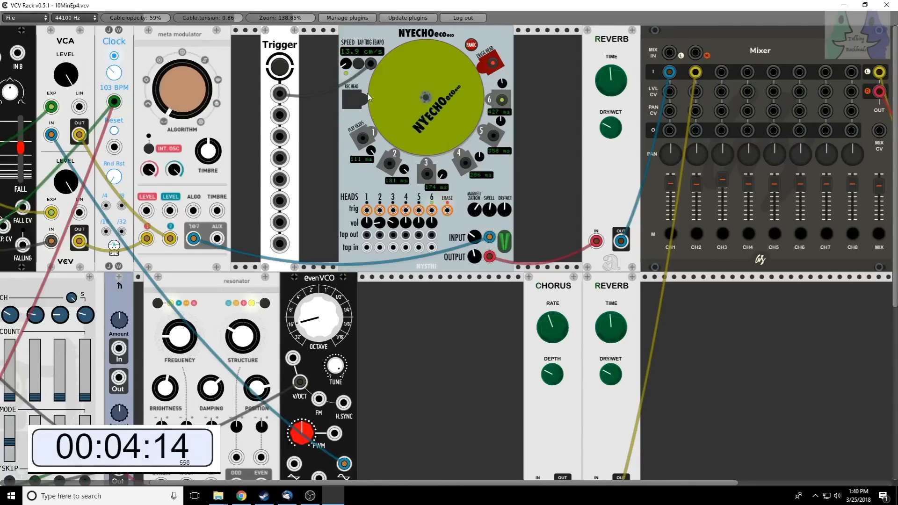
pyautogui.click(421, 97)
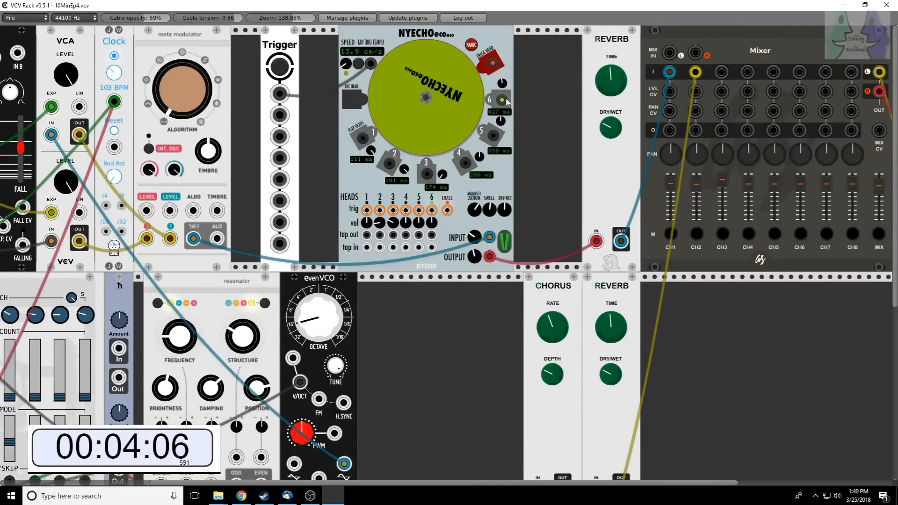
# Set the clock to 145 BPM and unplug the Trigger cable from the echo's tap-trig tempo input
pyautogui.moveTo(114, 72)
pyautogui.mouseDown()
pyautogui.moveTo(114, 54)
pyautogui.moveTo(113, 63)
pyautogui.mouseUp()
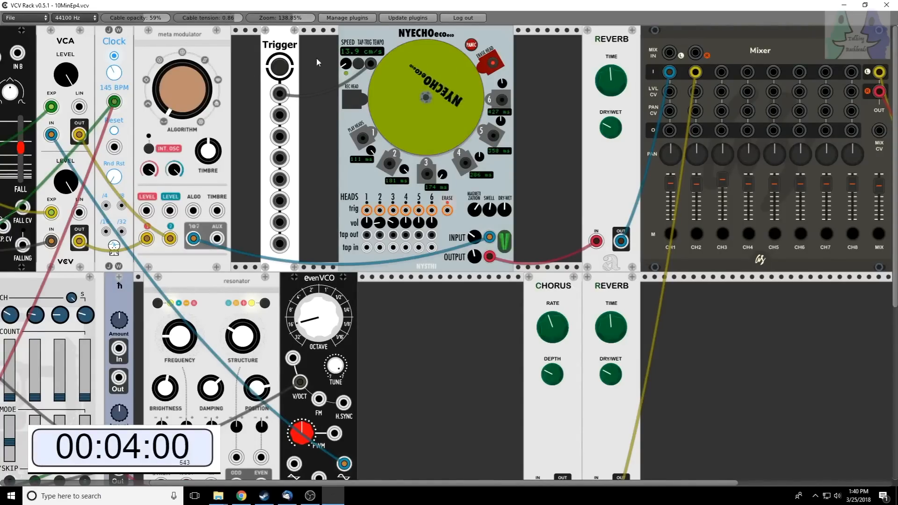
pyautogui.moveTo(371, 65); pyautogui.dragTo(321, 94)
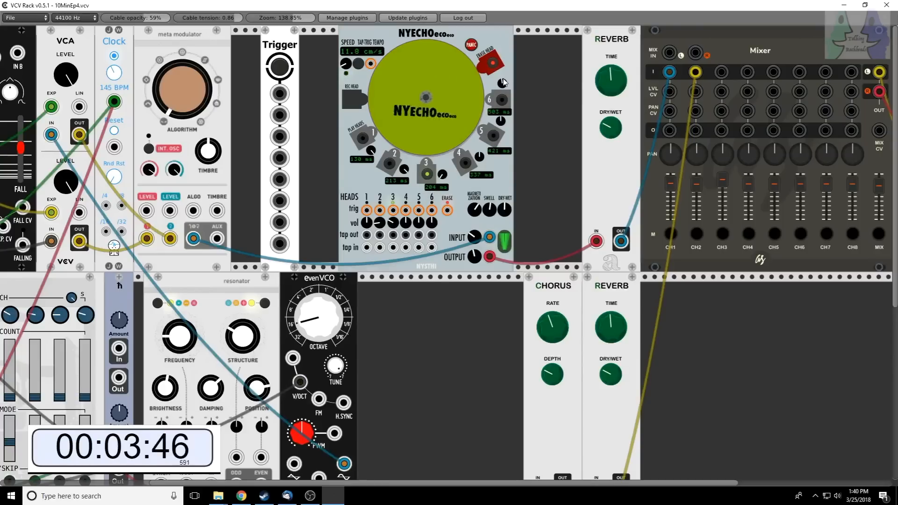
# Set play head 6 to 555 ms, and tune the echo's speed by ear to 10.9 cm/s
pyautogui.moveTo(503, 84); pyautogui.dragTo(503, 77)
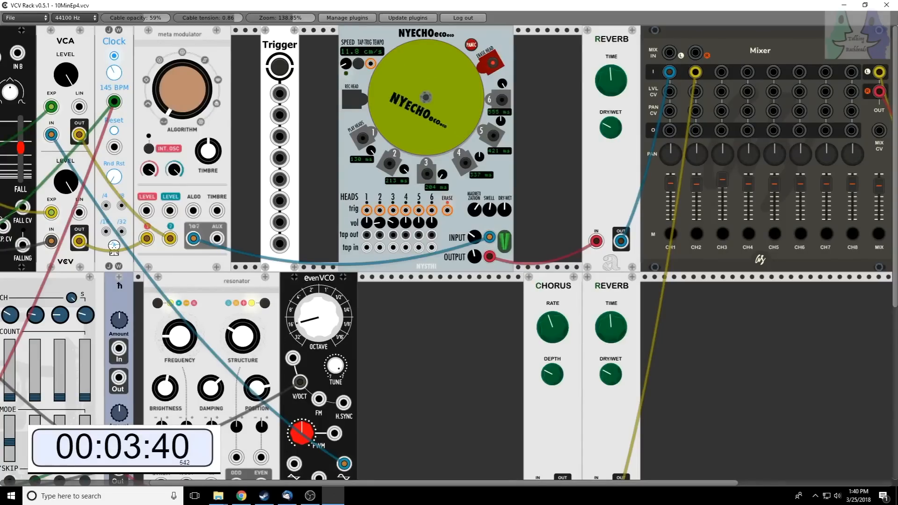
pyautogui.moveTo(346, 64); pyautogui.dragTo(346, 66)
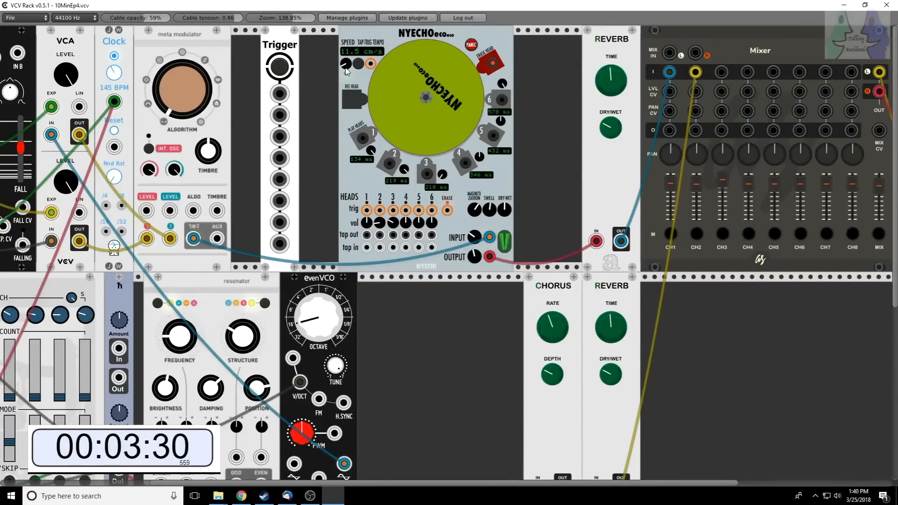
pyautogui.moveTo(346, 68); pyautogui.dragTo(346, 66)
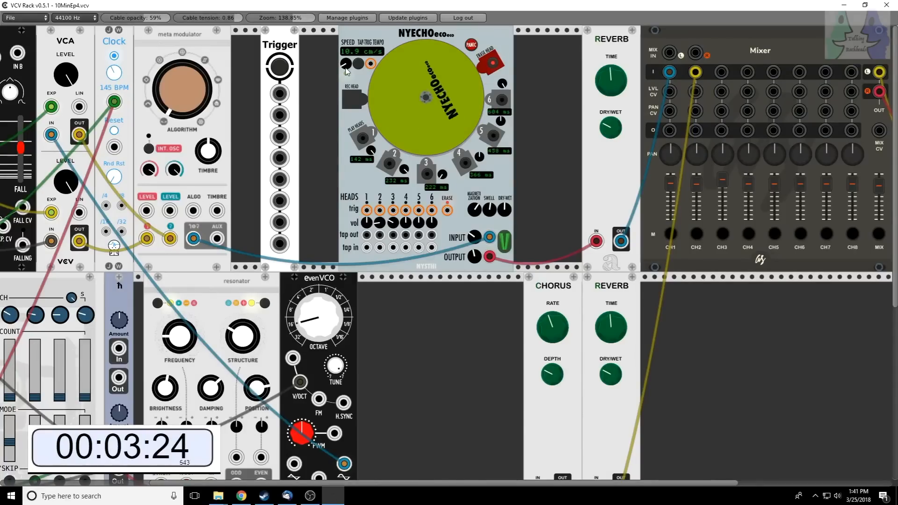
# Set play head 3 to 301 ms and patch its trig input to the Trigger module's second output
pyautogui.click(435, 152)
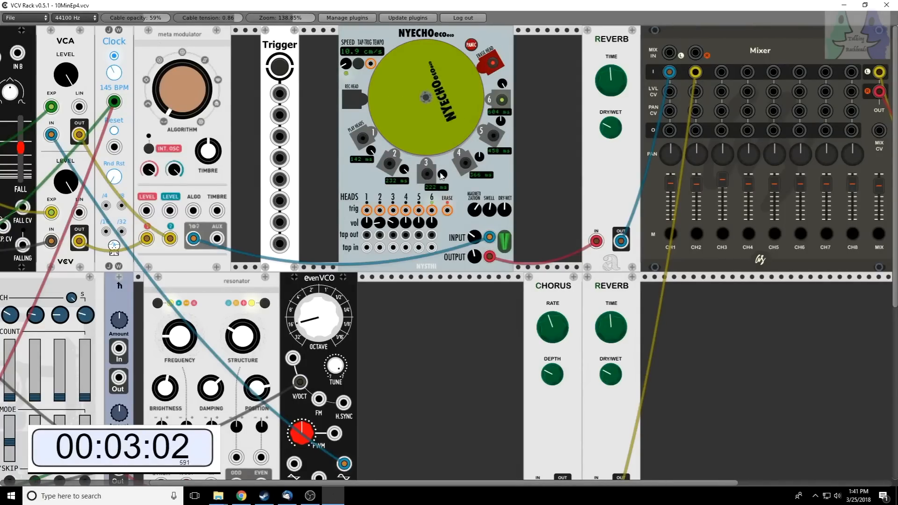
pyautogui.moveTo(442, 175); pyautogui.dragTo(442, 2)
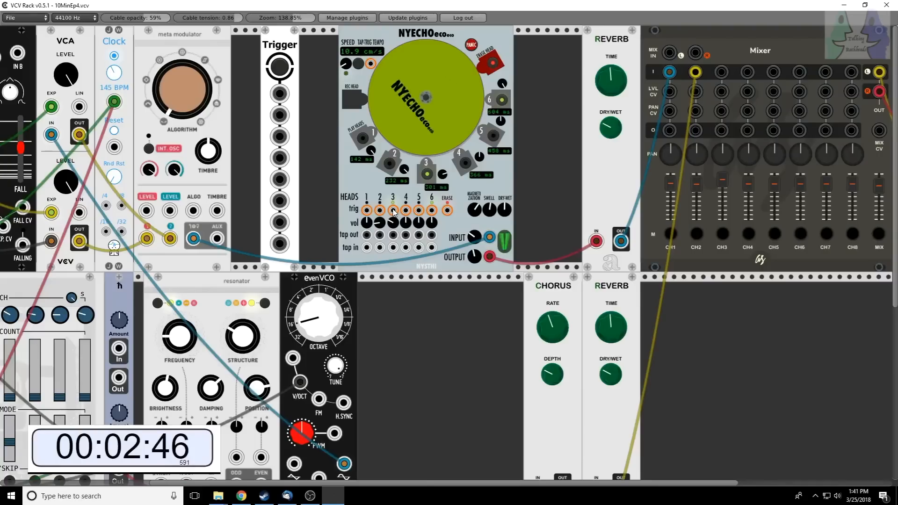
pyautogui.moveTo(394, 210); pyautogui.dragTo(280, 116)
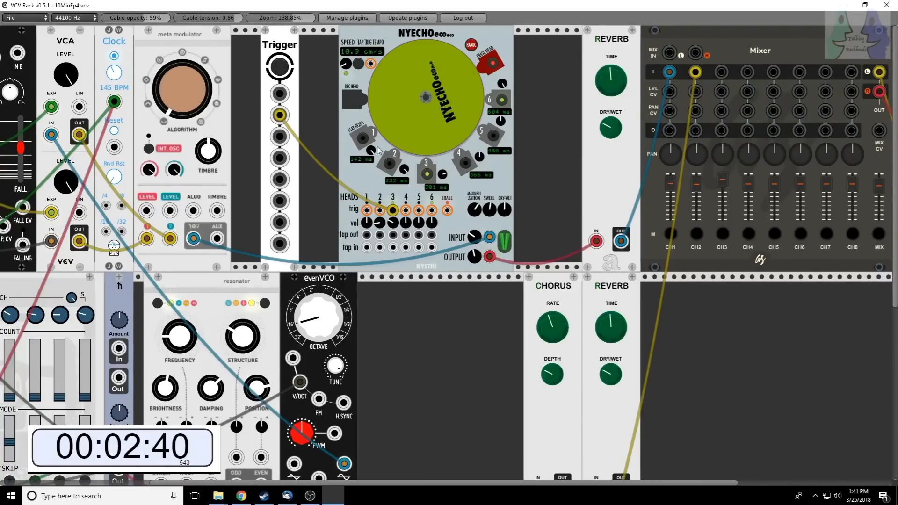
# Patch the Trigger's third output to play head 6's trig input, and place a duplicate Trigger module between the echo and the reverb
pyautogui.moveTo(432, 211); pyautogui.dragTo(279, 136)
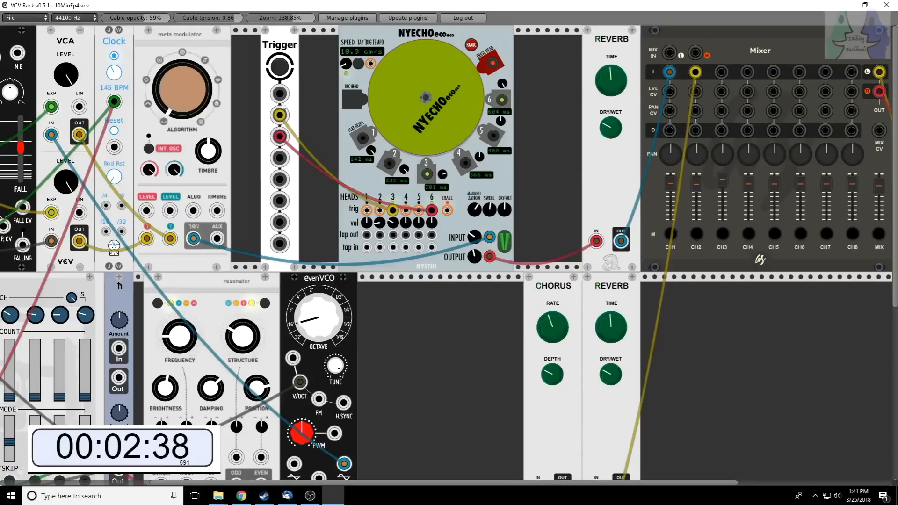
pyautogui.rightClick(280, 45)
pyautogui.click(300, 93)
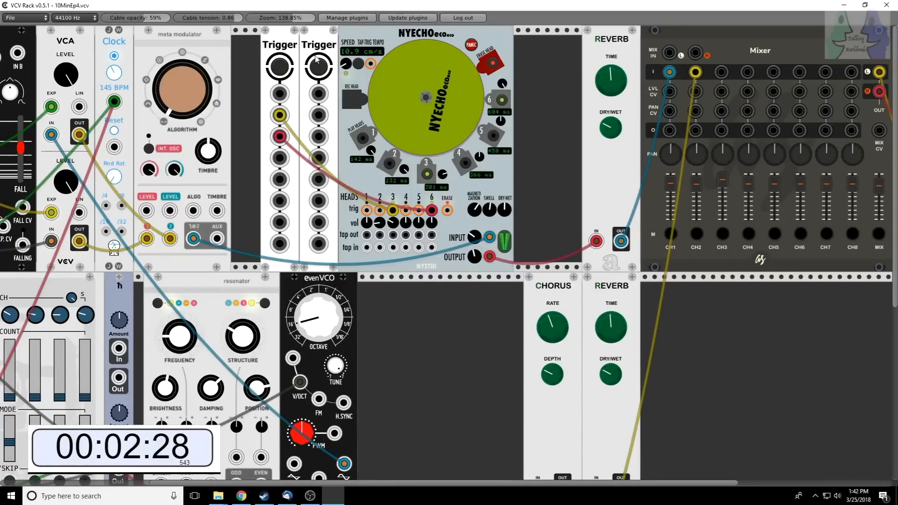
pyautogui.moveTo(319, 98); pyautogui.dragTo(532, 98)
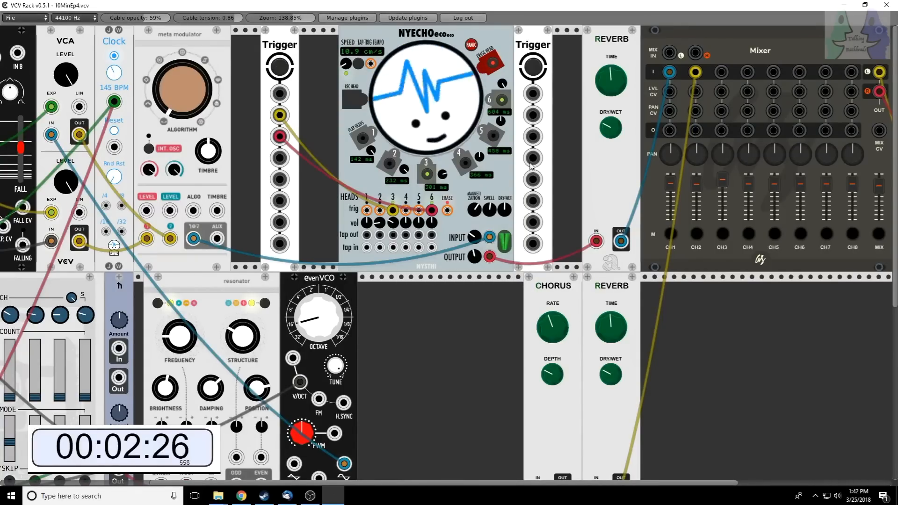
# Patch the duplicate Trigger's sixth output to the echo's erase trig input, and unplug that cable after trying it
pyautogui.moveTo(533, 199); pyautogui.dragTo(448, 210)
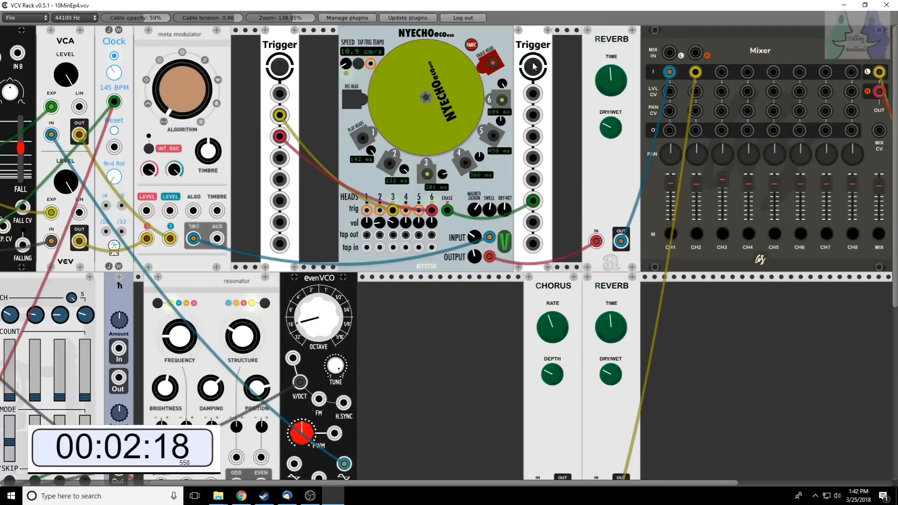
pyautogui.moveTo(447, 210); pyautogui.dragTo(542, 248)
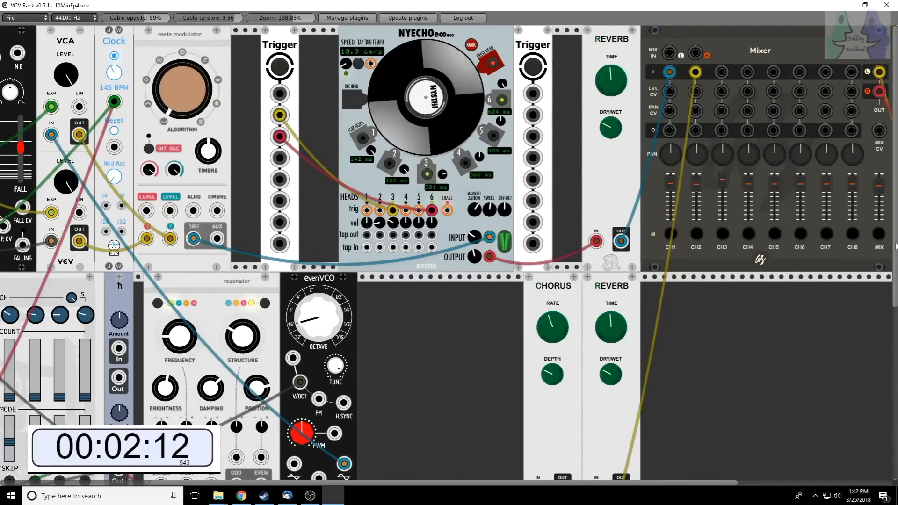
# With the mixer's mix output muted, patch evenVCO's EVEN output to play head 3's tap in, and unmute the mix
pyautogui.click(878, 237)
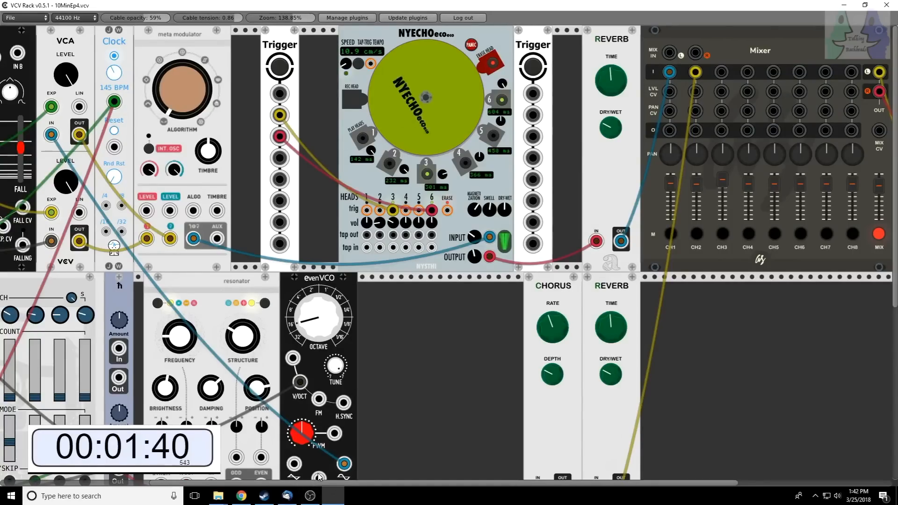
pyautogui.scroll(-3, 319, 472)
pyautogui.moveTo(318, 408); pyautogui.dragTo(396, 255)
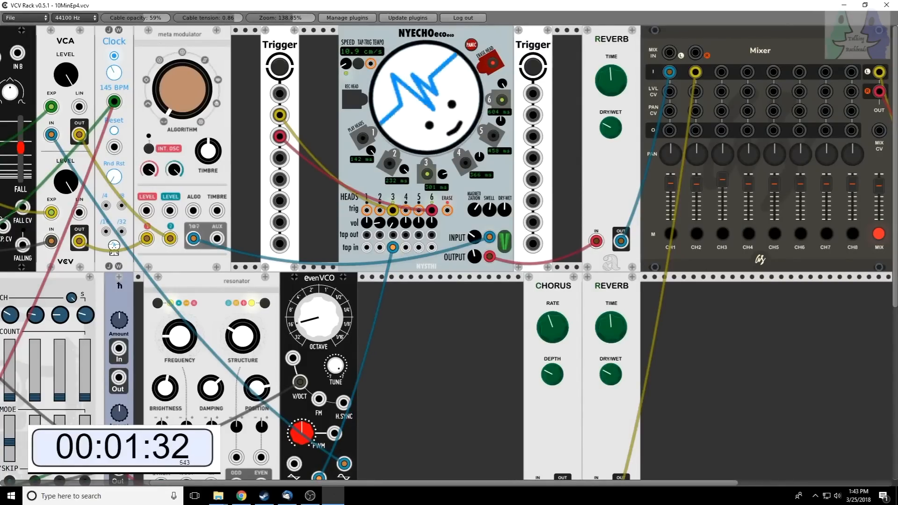
pyautogui.click(880, 234)
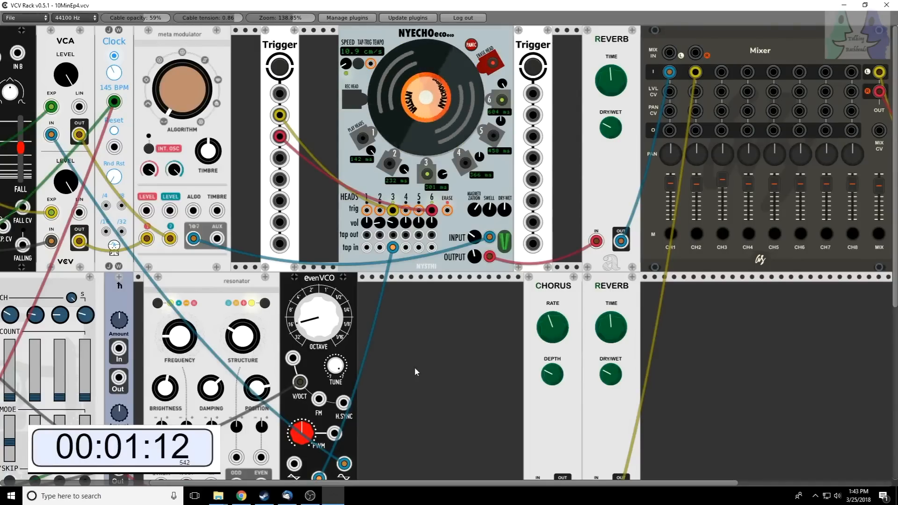
# Try the evenVCO cable on play head 2's tap in and on play head 4's tap in
pyautogui.moveTo(393, 247)
pyautogui.mouseDown()
pyautogui.moveTo(376, 257)
pyautogui.moveTo(380, 247)
pyautogui.mouseUp()
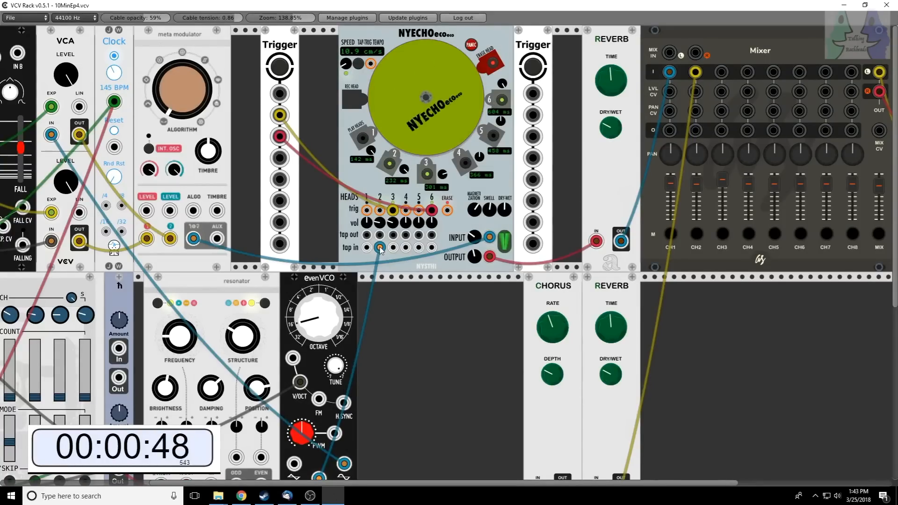
pyautogui.moveTo(379, 249); pyautogui.dragTo(406, 249)
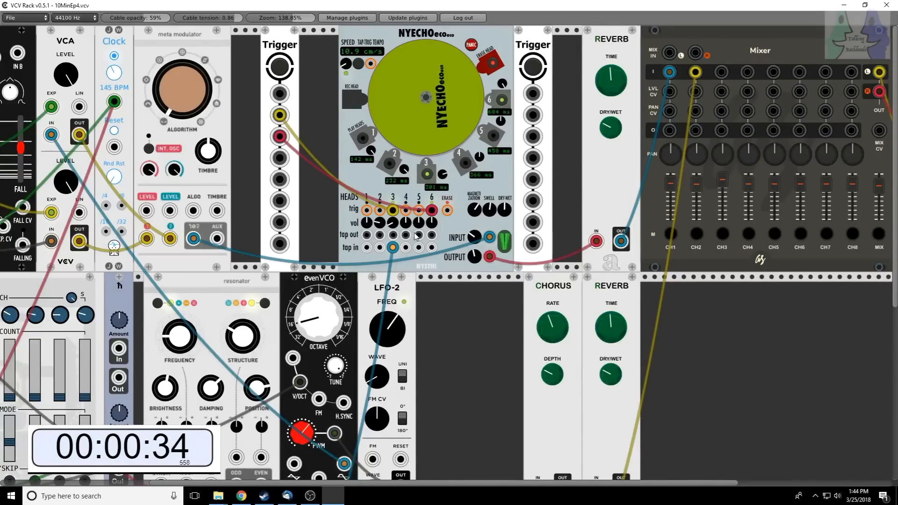
# Patch play head 6's tap out to the input of the Chorus module in the lower row
pyautogui.moveTo(434, 235); pyautogui.dragTo(434, 237)
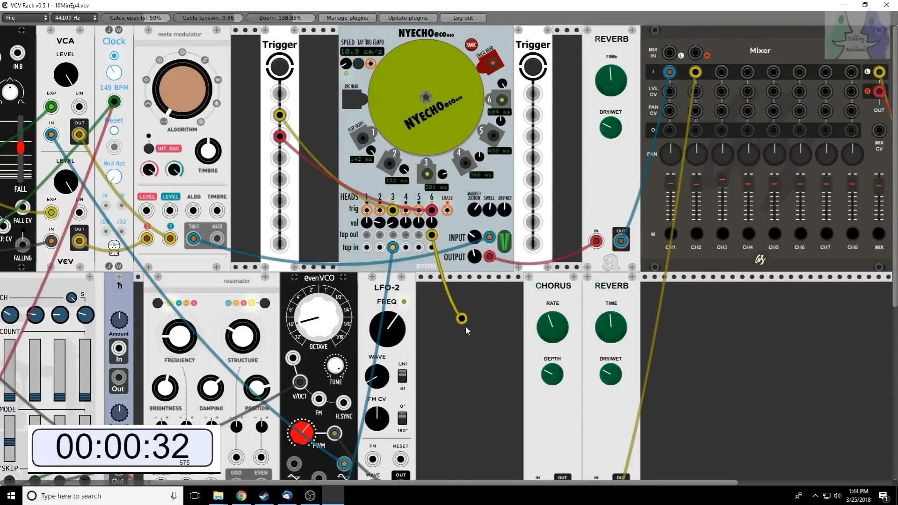
pyautogui.scroll(-5, 486, 337)
pyautogui.moveTo(465, 325); pyautogui.dragTo(540, 359)
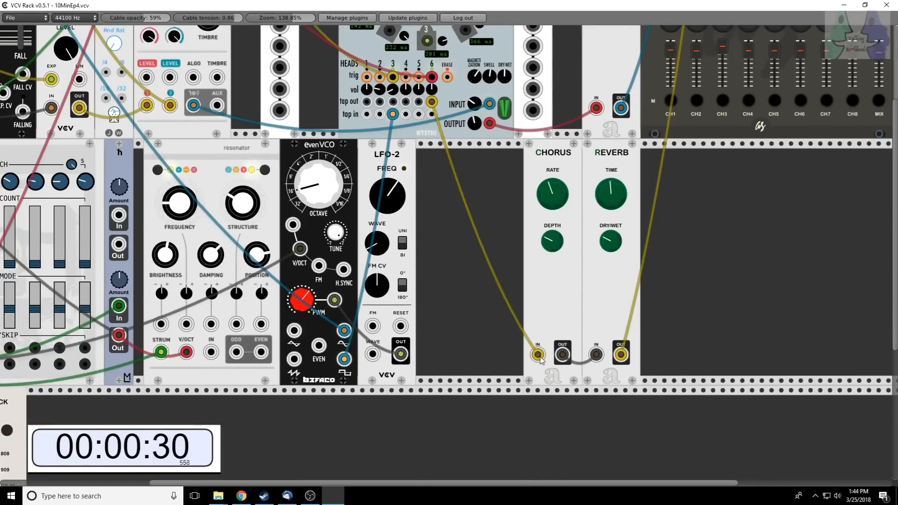
pyautogui.scroll(5, 720, 305)
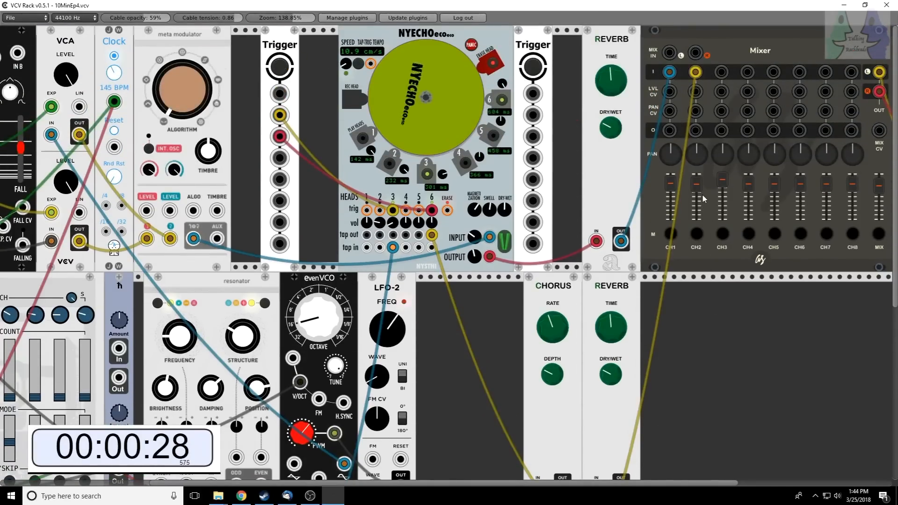
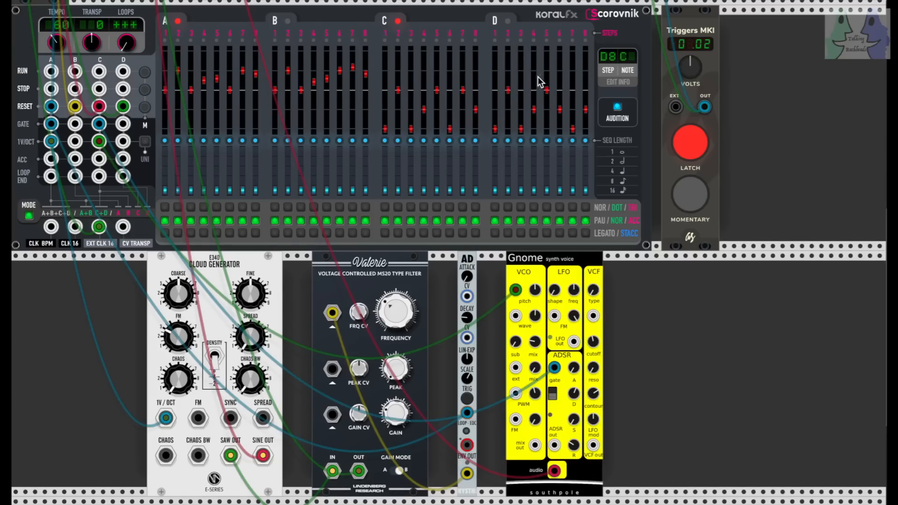
pyautogui.moveTo(509, 90); pyautogui.dragTo(510, 90)
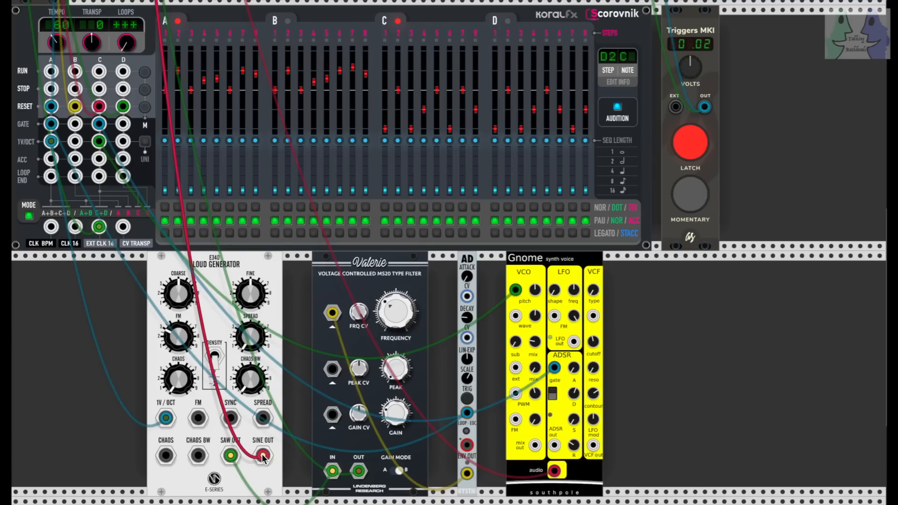
pyautogui.moveTo(263, 456); pyautogui.dragTo(231, 457)
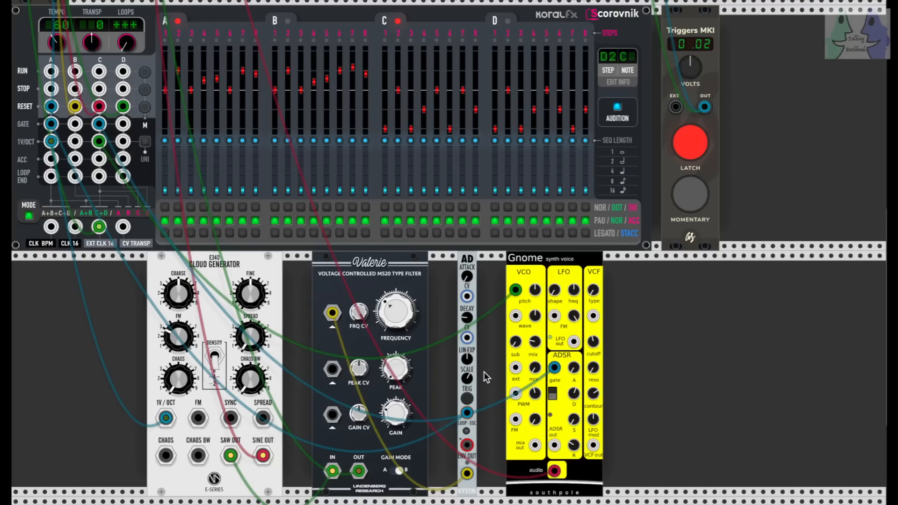
pyautogui.click(466, 396)
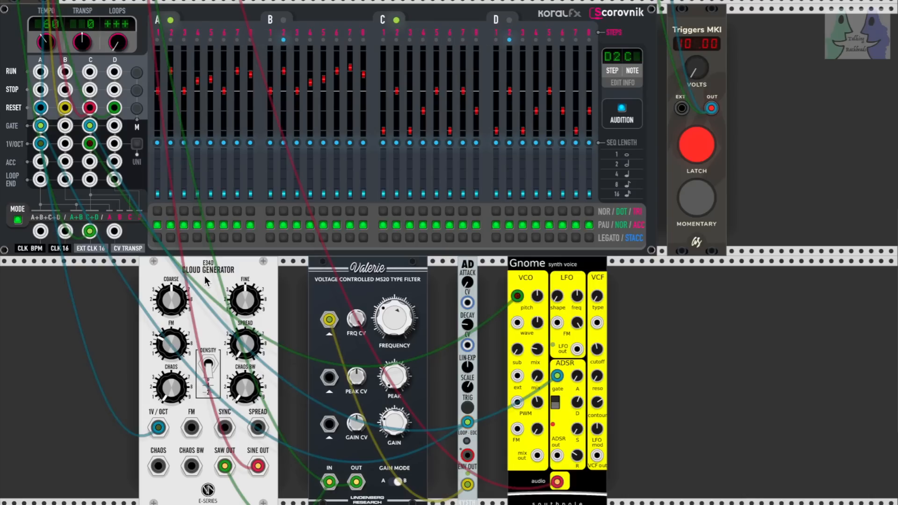
pyautogui.moveTo(221, 468); pyautogui.dragTo(258, 467)
# Vary the Valerie filter's frequency and turn down the Triggers MKI voltage while the Scorovnik sequences play
pyautogui.moveTo(393, 327)
pyautogui.mouseDown()
pyautogui.moveTo(388, 313)
pyautogui.moveTo(407, 317)
pyautogui.mouseUp()
pyautogui.moveTo(691, 71); pyautogui.dragTo(691, 106)
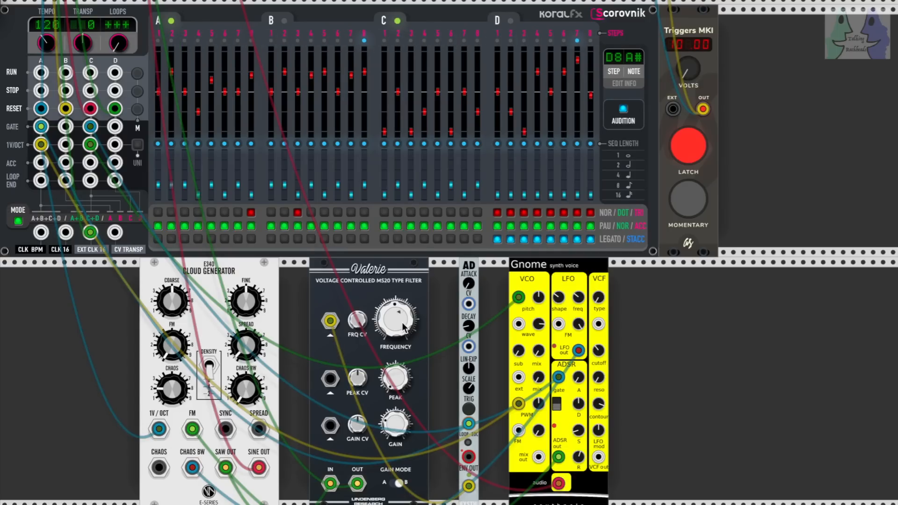
pyautogui.moveTo(404, 328); pyautogui.dragTo(499, 360)
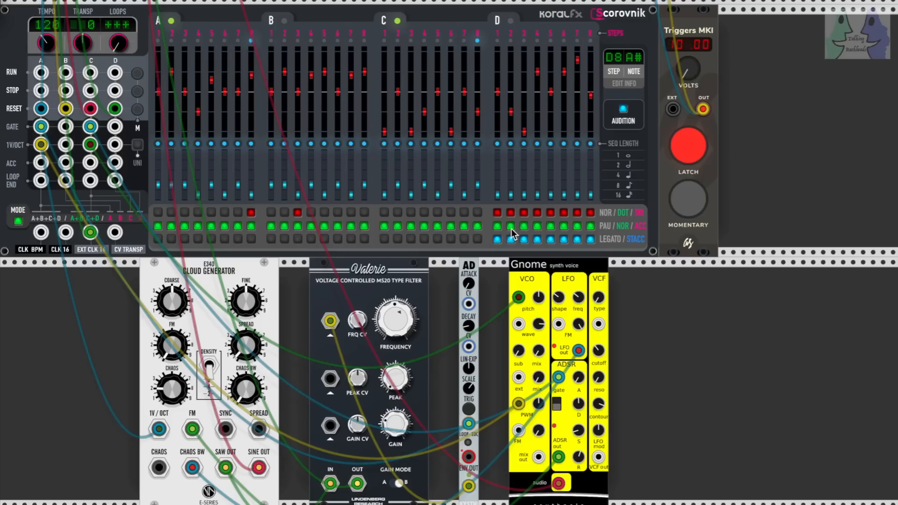
pyautogui.moveTo(685, 73); pyautogui.dragTo(685, 131)
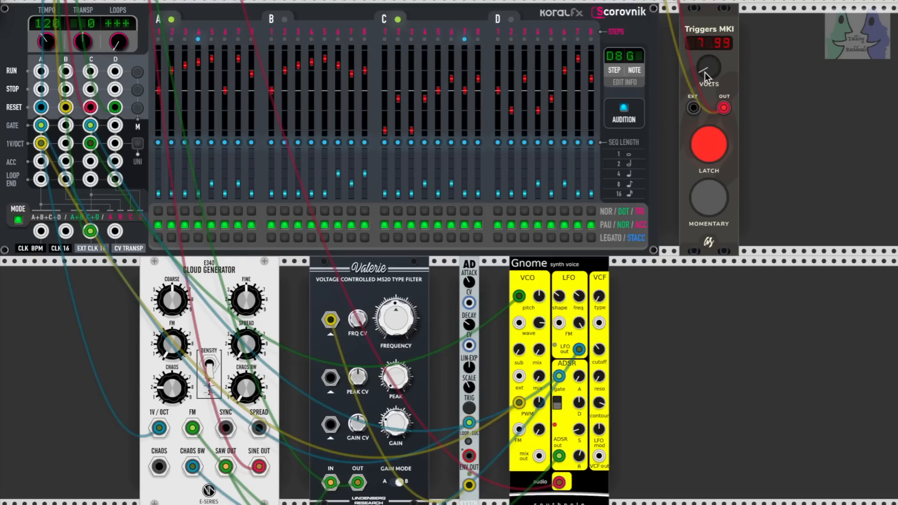
pyautogui.moveTo(704, 72); pyautogui.dragTo(705, 243)
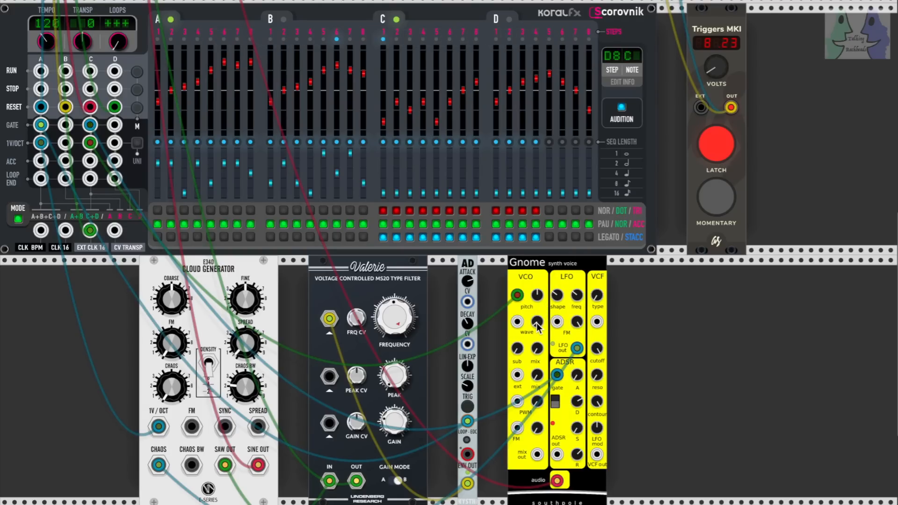
# Adjust the Gnome voice's VCO wave knob, and sweep the Triggers MKI voltage down to 3.46 and back up
pyautogui.moveTo(537, 323); pyautogui.dragTo(537, 355)
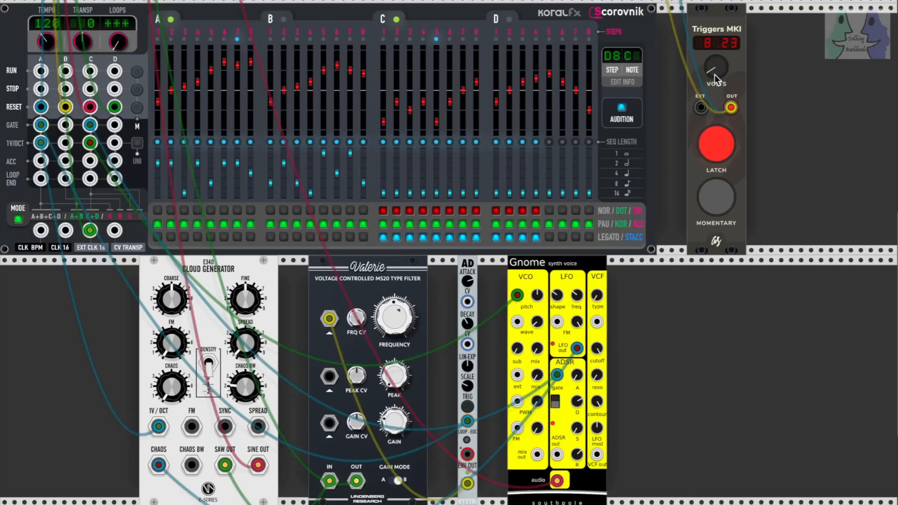
pyautogui.moveTo(714, 75); pyautogui.dragTo(714, 111)
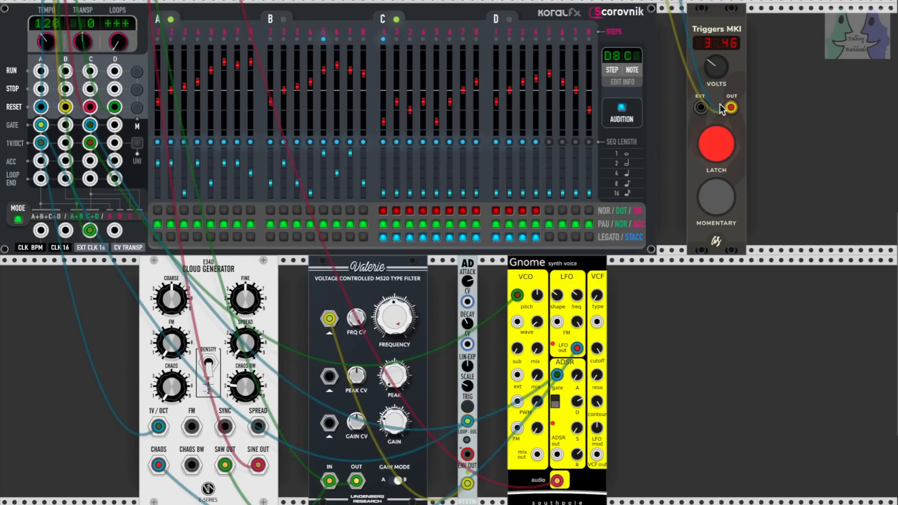
pyautogui.moveTo(712, 63); pyautogui.dragTo(712, 28)
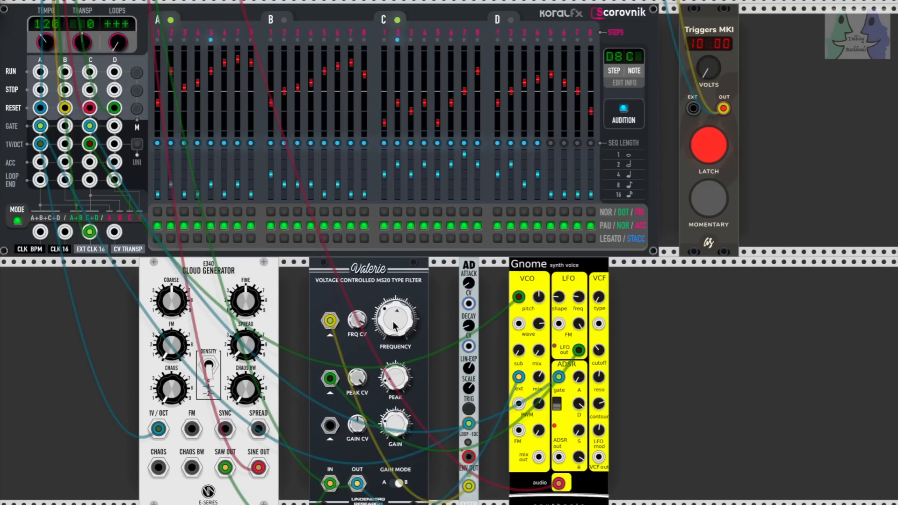
# Adjust the Valerie filter's frequency and set the Triggers MKI voltage to 7.21
pyautogui.moveTo(393, 328); pyautogui.dragTo(395, 327)
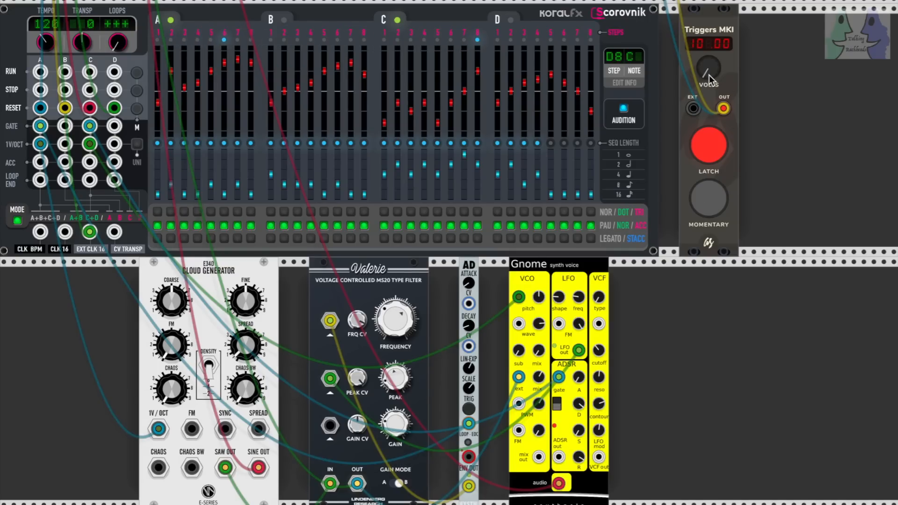
pyautogui.moveTo(708, 68); pyautogui.dragTo(708, 116)
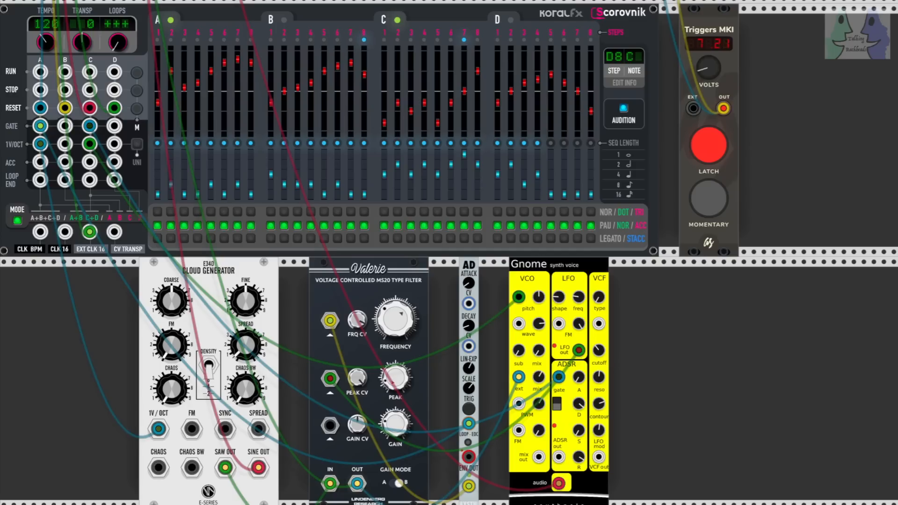
pyautogui.moveTo(707, 76); pyautogui.dragTo(707, 74)
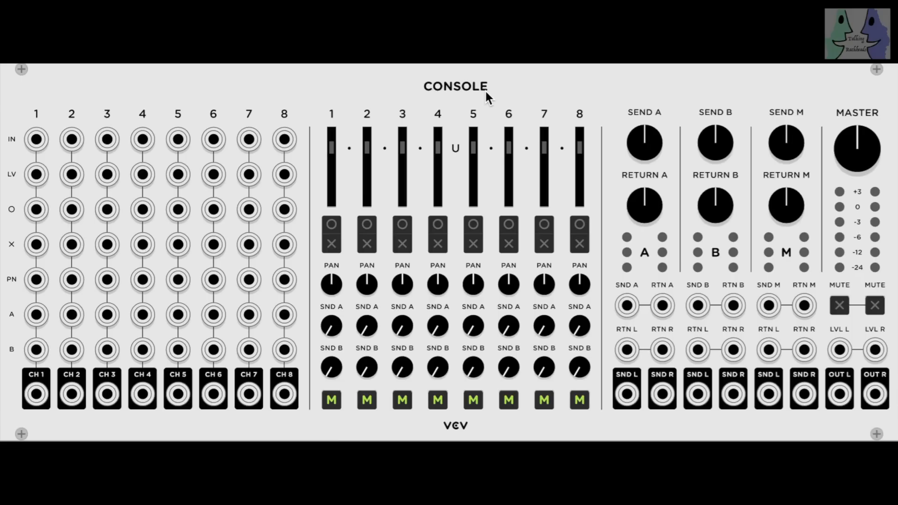
pyautogui.click(335, 223)
pyautogui.click(332, 224)
pyautogui.moveTo(340, 291); pyautogui.dragTo(341, 342)
pyautogui.moveTo(341, 341); pyautogui.dragTo(340, 243)
pyautogui.moveTo(331, 284); pyautogui.dragTo(332, 323)
pyautogui.moveTo(332, 322); pyautogui.dragTo(331, 333)
# Turn down the Console's master level and toggle the mutes of its left and right master outputs
pyautogui.moveTo(856, 150); pyautogui.dragTo(839, 215)
pyautogui.click(840, 306)
pyautogui.click(875, 307)
pyautogui.click(841, 307)
pyautogui.click(875, 306)
pyautogui.click(875, 306)
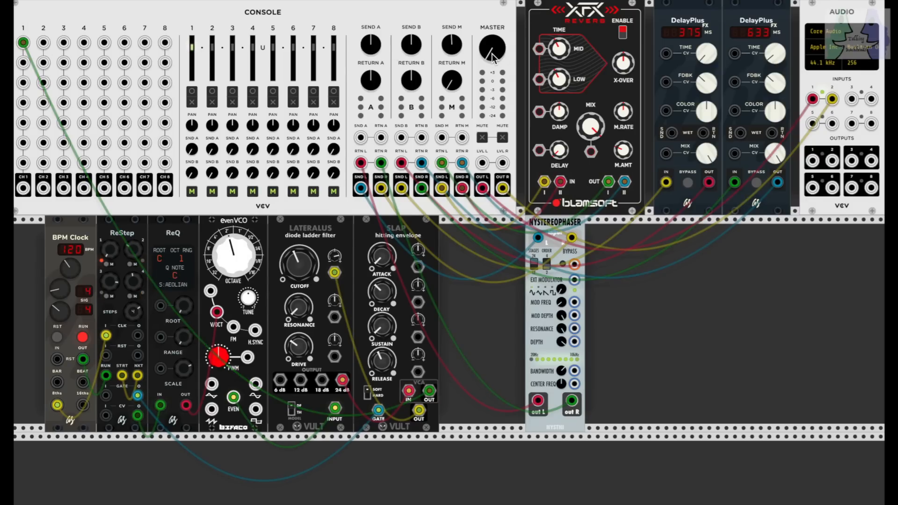
# Raise the Console's master level in the patched rack, and mute and unmute channel 1
pyautogui.moveTo(492, 53); pyautogui.dragTo(492, 34)
pyautogui.click(192, 103)
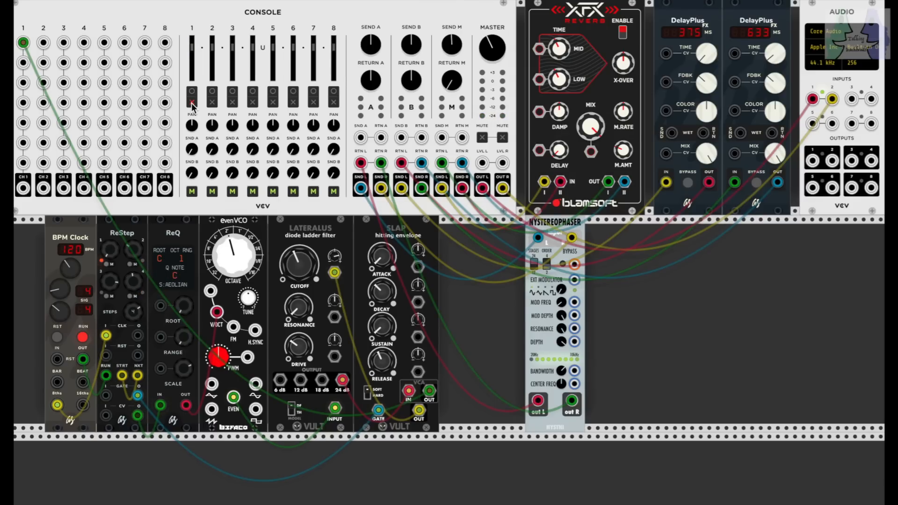
pyautogui.click(192, 103)
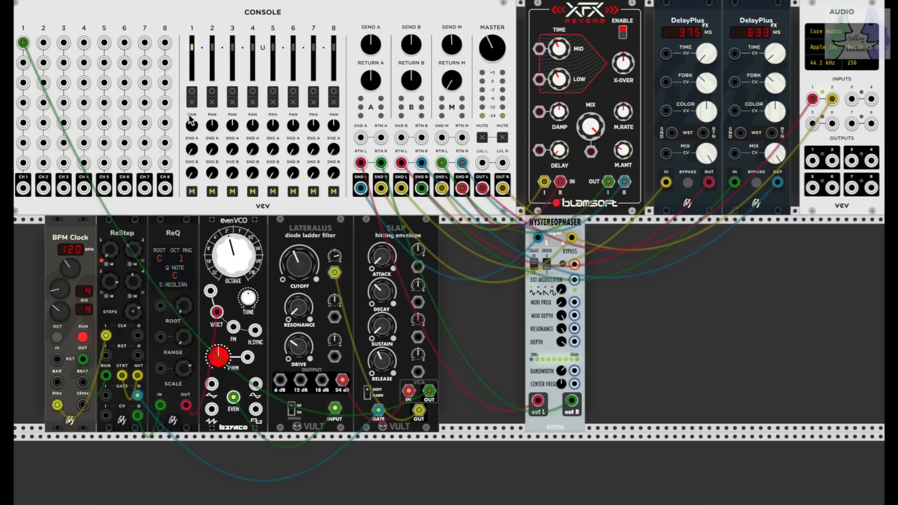
# Mute channel 1, turn up its send A, and unmute it to hear the effect send
pyautogui.click(192, 103)
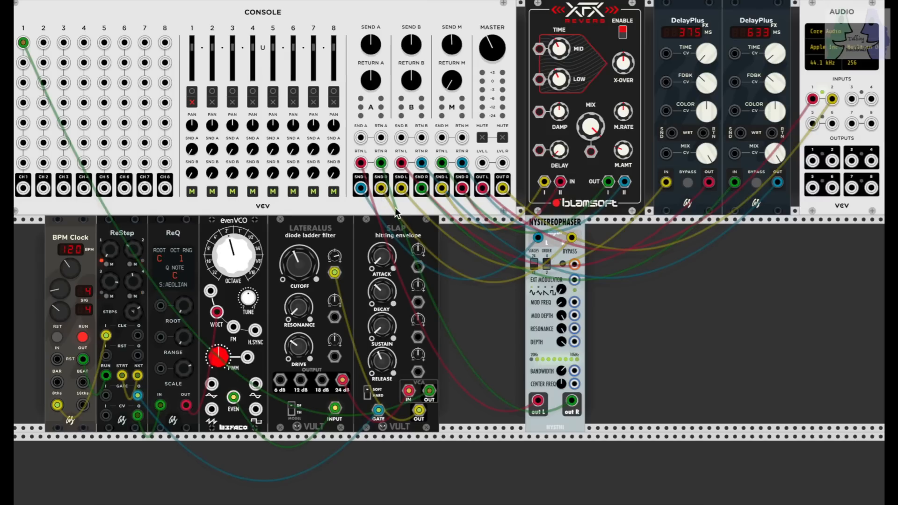
pyautogui.moveTo(381, 188); pyautogui.dragTo(360, 188)
pyautogui.moveTo(191, 150); pyautogui.dragTo(193, 152)
pyautogui.click(192, 102)
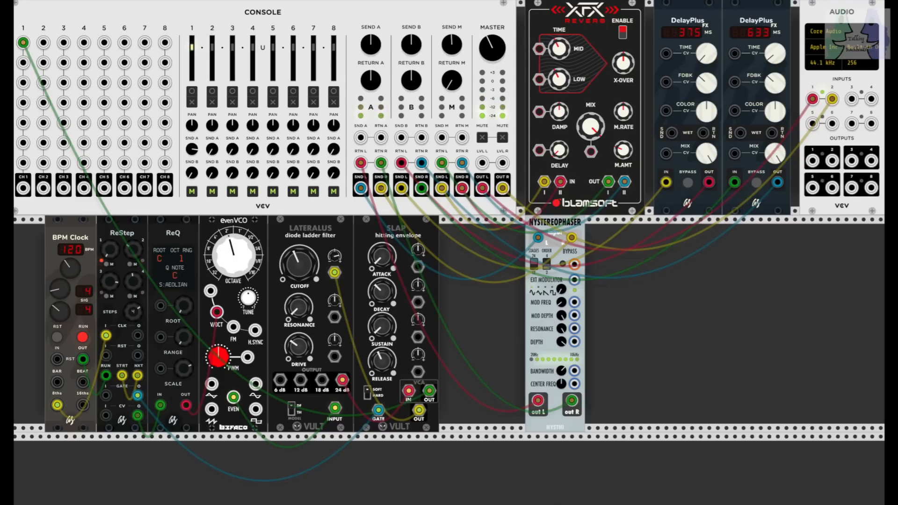
# Turn channel 1's send A back down and mute the channel
pyautogui.moveTo(191, 149)
pyautogui.mouseDown()
pyautogui.moveTo(192, 157)
pyautogui.moveTo(192, 148)
pyautogui.mouseUp()
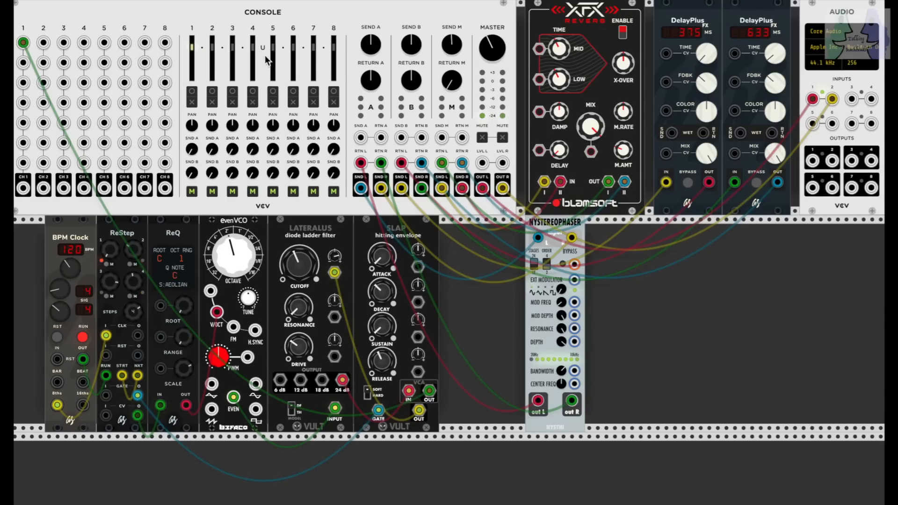
pyautogui.moveTo(192, 149); pyautogui.dragTo(212, 156)
pyautogui.click(191, 103)
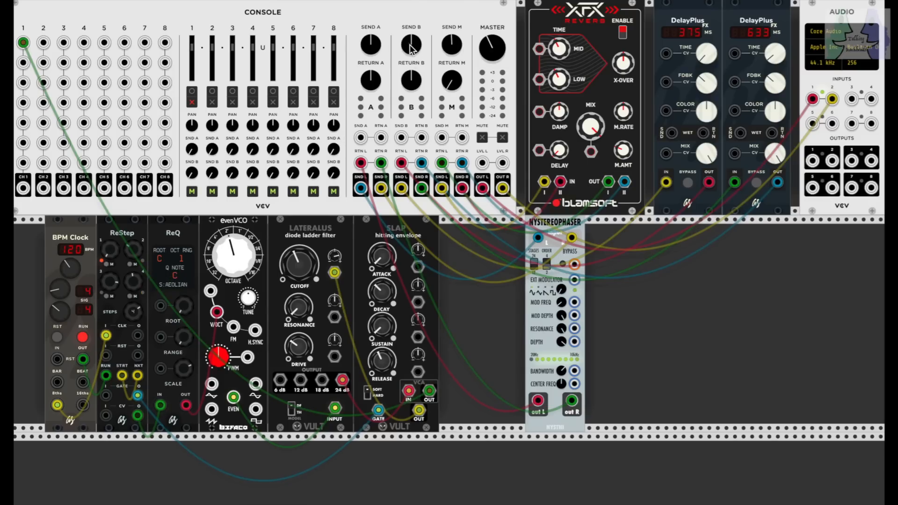
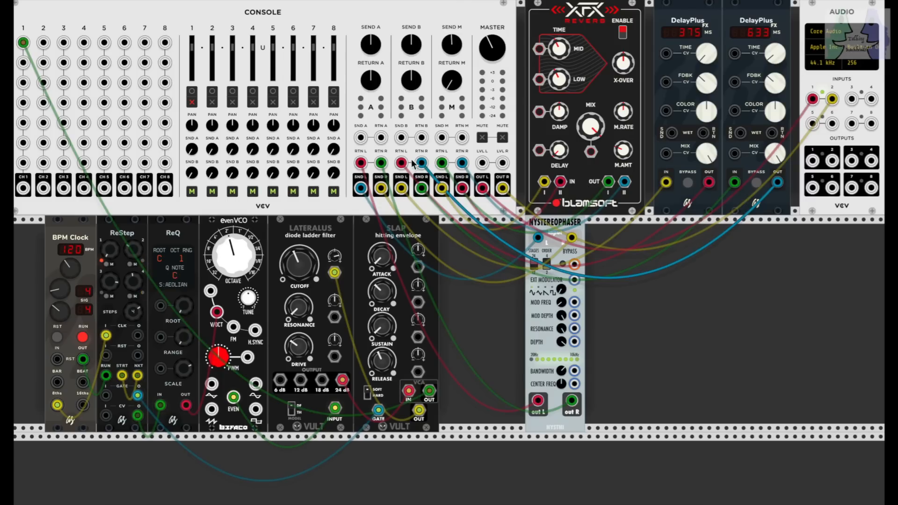
# Unmute channel 1 on the Console and turn up its send A
pyautogui.click(190, 103)
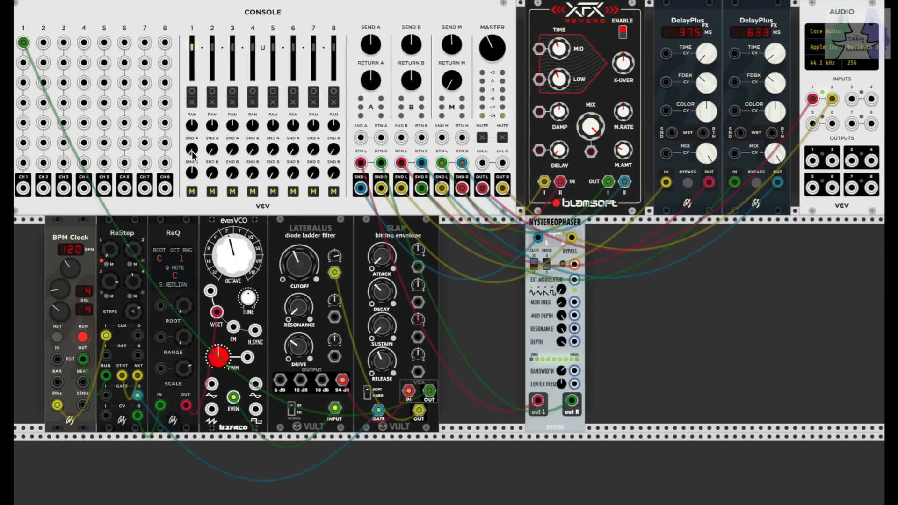
pyautogui.moveTo(193, 151); pyautogui.dragTo(192, 105)
# Toggle channel 1's M switch off and on repeatedly to compare the sound with and without its direct signal
pyautogui.click(192, 192)
pyautogui.click(191, 193)
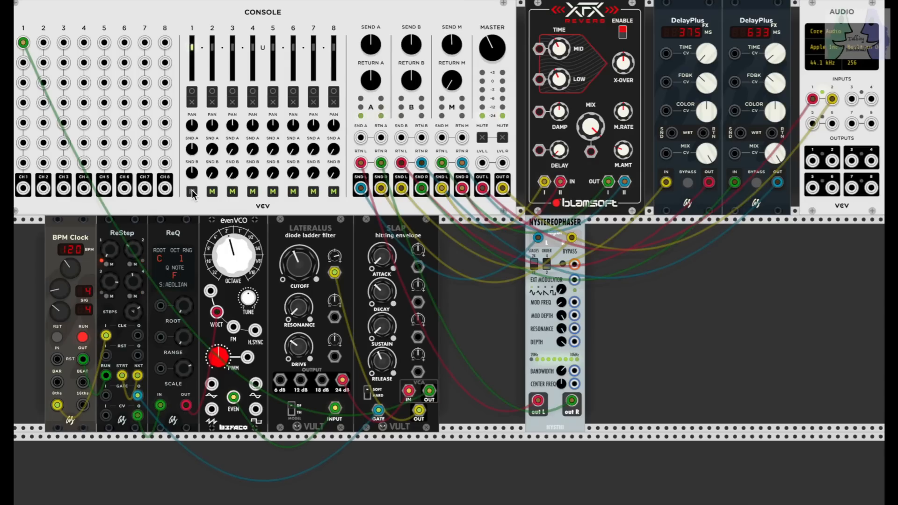
pyautogui.click(192, 192)
pyautogui.click(191, 192)
pyautogui.click(192, 192)
pyautogui.click(192, 191)
# Turn the Console's overall send A level down and back up, adjust return A, and mute channel 1
pyautogui.moveTo(371, 45); pyautogui.dragTo(371, 131)
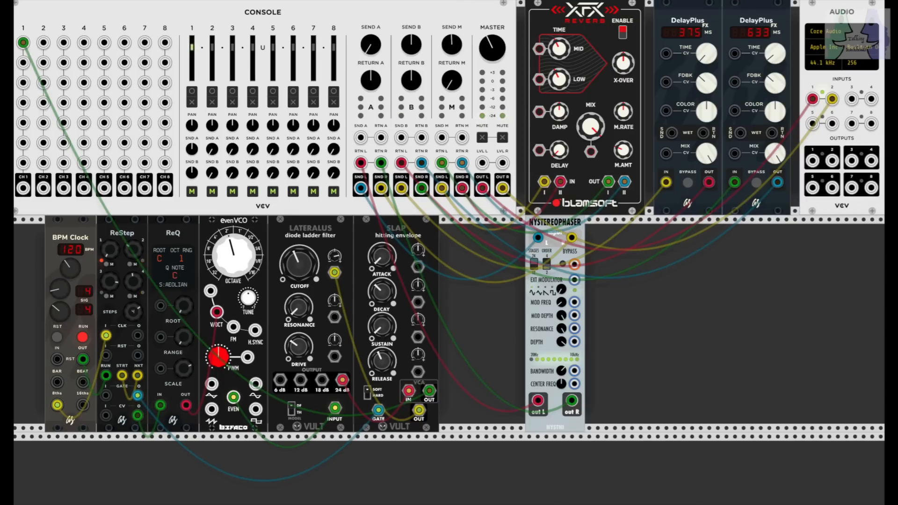
pyautogui.moveTo(371, 45); pyautogui.dragTo(371, 11)
pyautogui.moveTo(374, 89)
pyautogui.mouseDown()
pyautogui.moveTo(373, 128)
pyautogui.moveTo(374, 89)
pyautogui.mouseUp()
pyautogui.moveTo(373, 83)
pyautogui.mouseDown()
pyautogui.moveTo(373, 95)
pyautogui.moveTo(373, 77)
pyautogui.mouseUp()
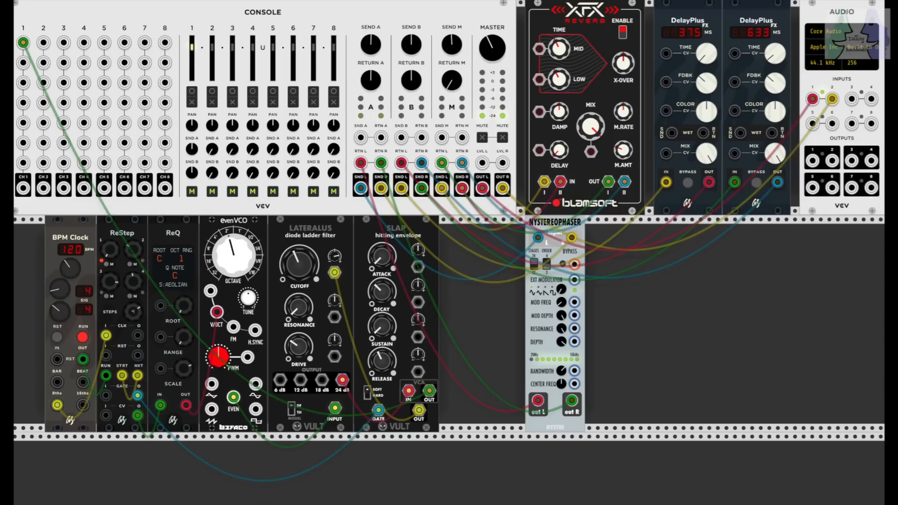
pyautogui.click(191, 102)
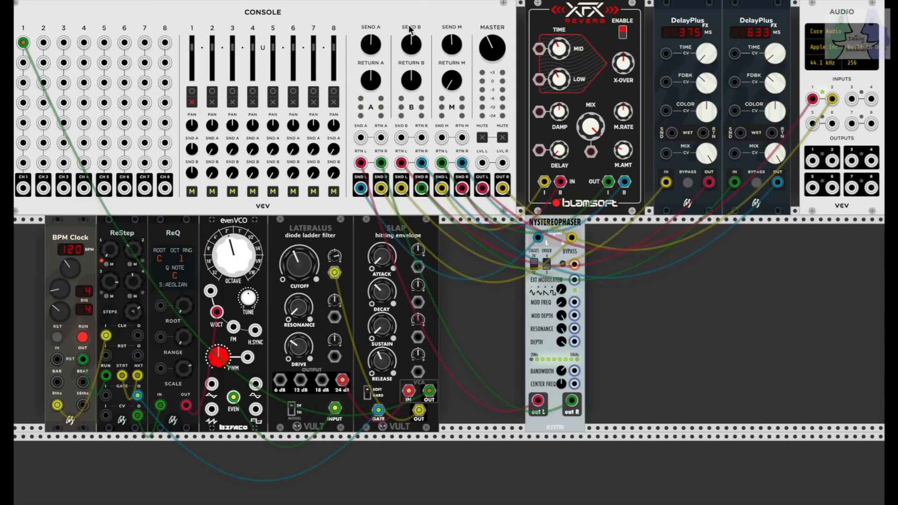
# Unmute channel 1 and vary the Console's overall send B and return B levels
pyautogui.click(190, 102)
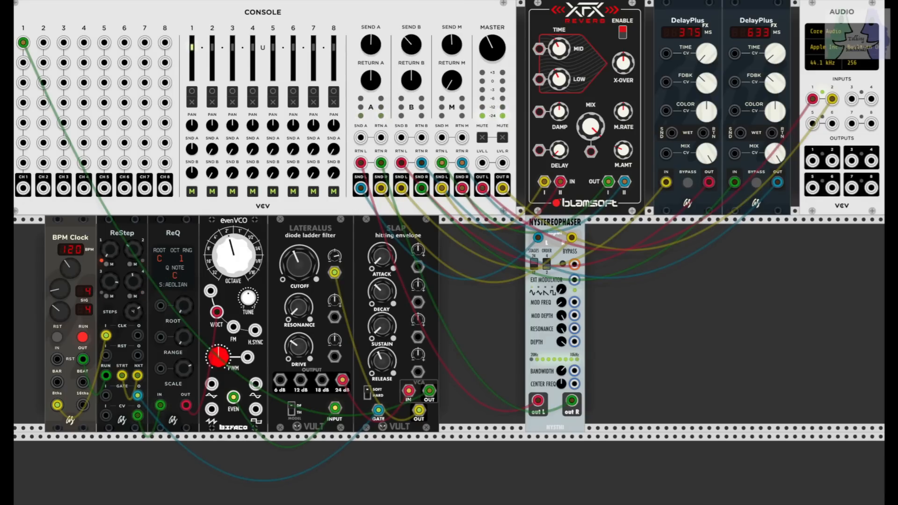
pyautogui.moveTo(411, 45); pyautogui.dragTo(411, 49)
pyautogui.moveTo(411, 45); pyautogui.dragTo(411, 41)
pyautogui.moveTo(411, 81); pyautogui.dragTo(412, 47)
pyautogui.moveTo(411, 80); pyautogui.dragTo(411, 95)
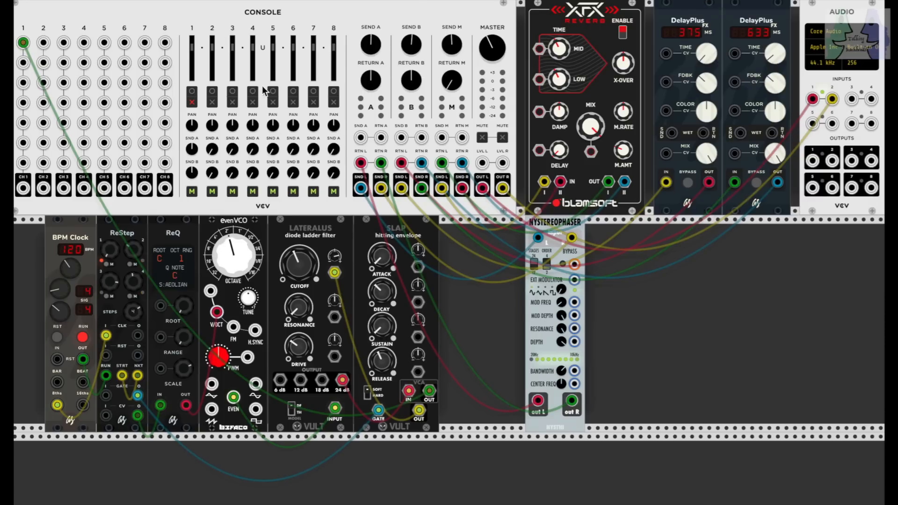
# Unmute channel 1, sweep the Console's return M level up and down, leave it partly raised, and mute the channel
pyautogui.click(192, 104)
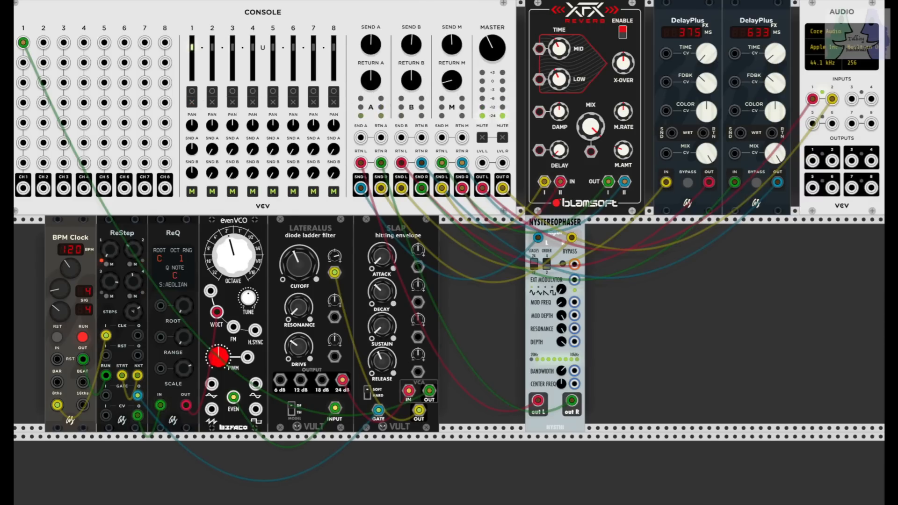
pyautogui.moveTo(452, 80); pyautogui.dragTo(451, 48)
pyautogui.moveTo(452, 81); pyautogui.dragTo(452, 112)
pyautogui.moveTo(452, 81); pyautogui.dragTo(452, 49)
pyautogui.moveTo(452, 80); pyautogui.dragTo(452, 76)
pyautogui.moveTo(452, 80); pyautogui.dragTo(451, 227)
pyautogui.moveTo(452, 80); pyautogui.dragTo(452, 30)
pyautogui.moveTo(452, 80); pyautogui.dragTo(452, 85)
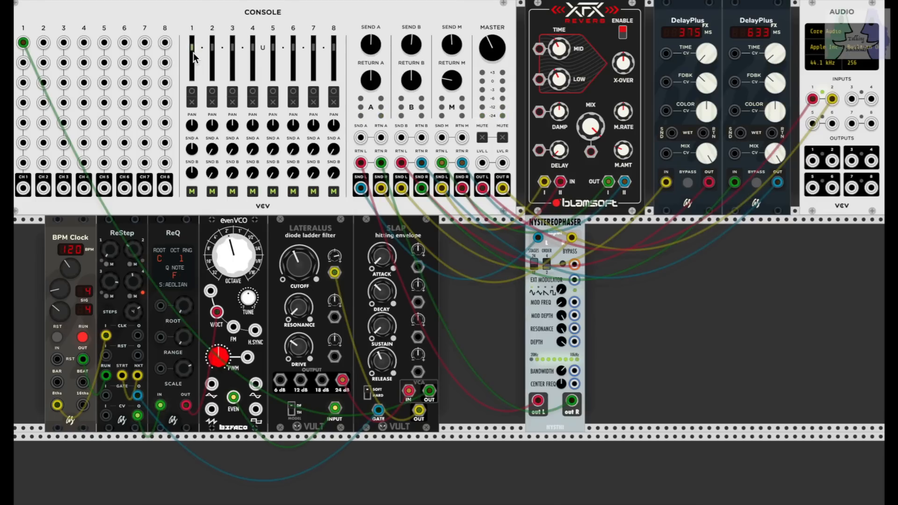
pyautogui.click(192, 101)
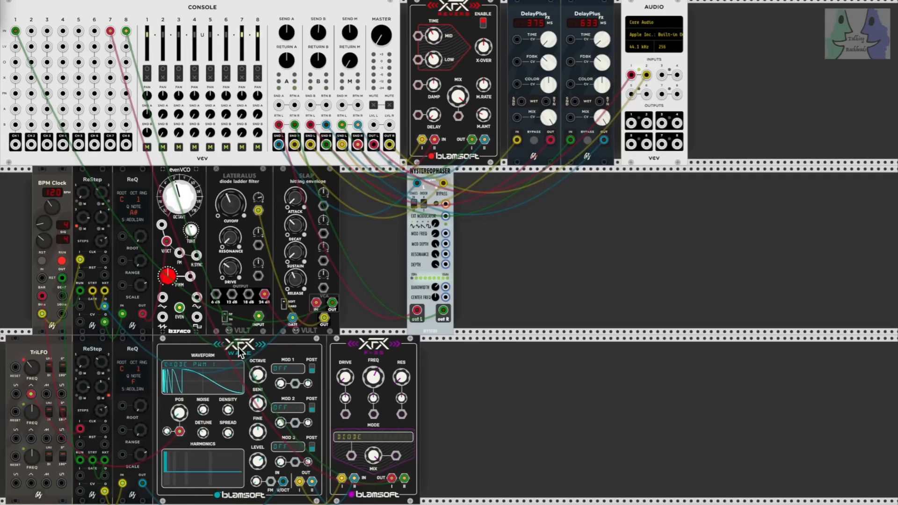
# Trace the cables from the XFX Wave outputs to the filter inputs and from the phaser's output to return A
pyautogui.moveTo(283, 481); pyautogui.dragTo(312, 483)
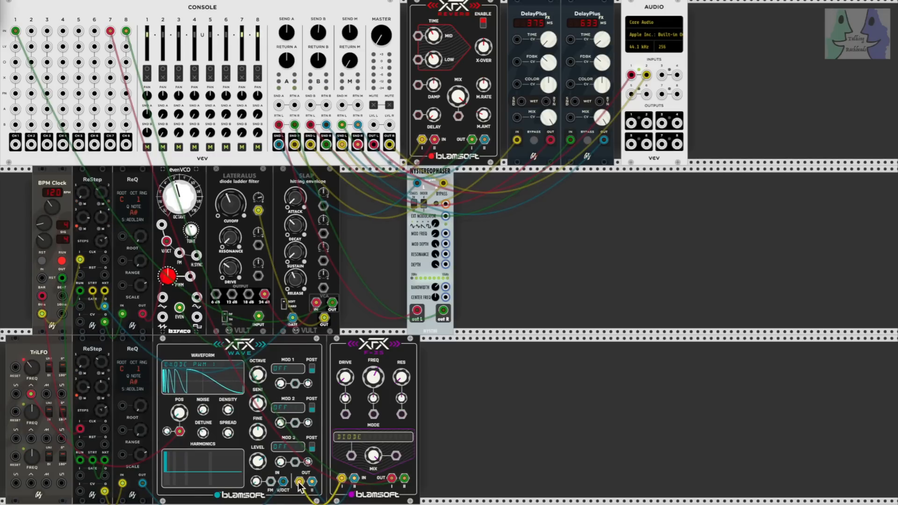
pyautogui.moveTo(314, 481); pyautogui.dragTo(353, 479)
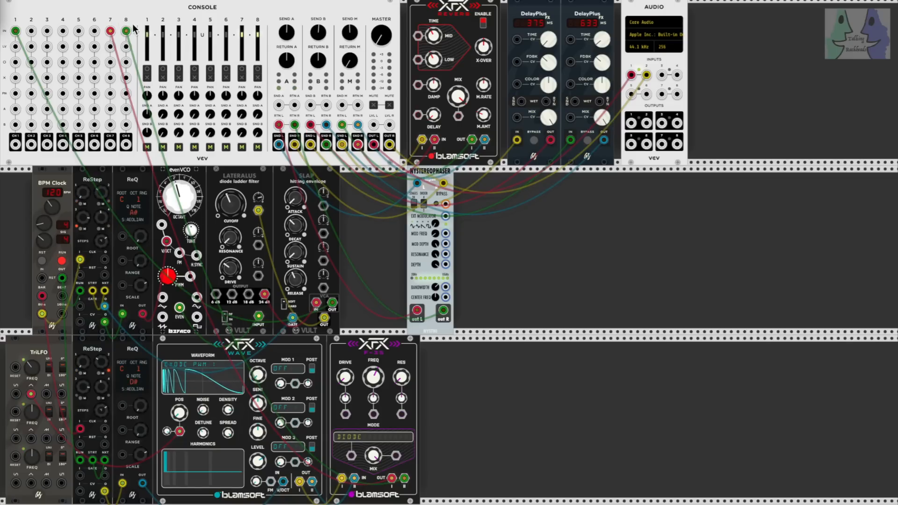
pyautogui.moveTo(294, 124); pyautogui.dragTo(443, 310)
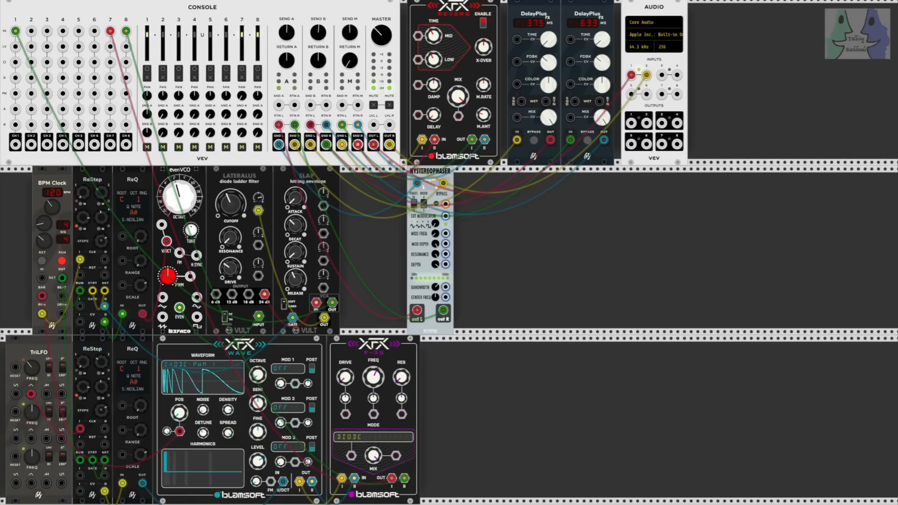
# Adjust channel 8's pan and toggle its M switch on the Console
pyautogui.moveTo(261, 96); pyautogui.dragTo(261, 75)
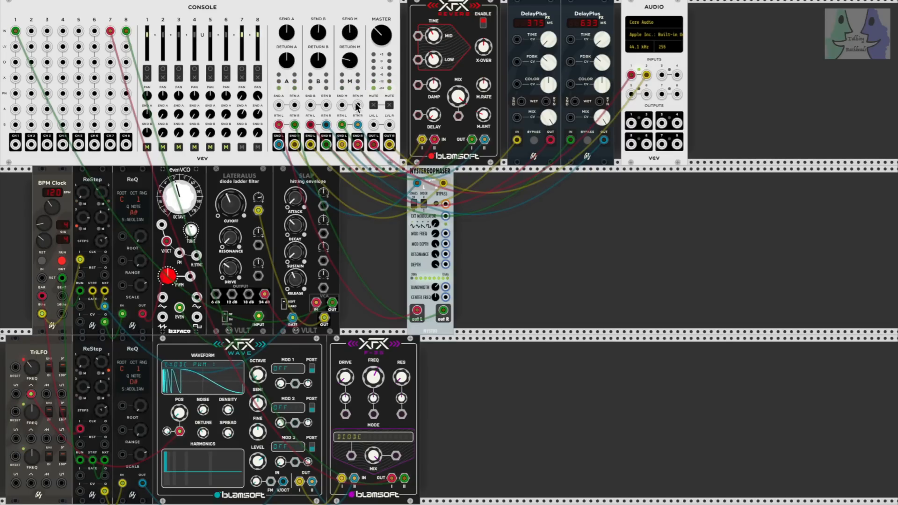
pyautogui.click(256, 148)
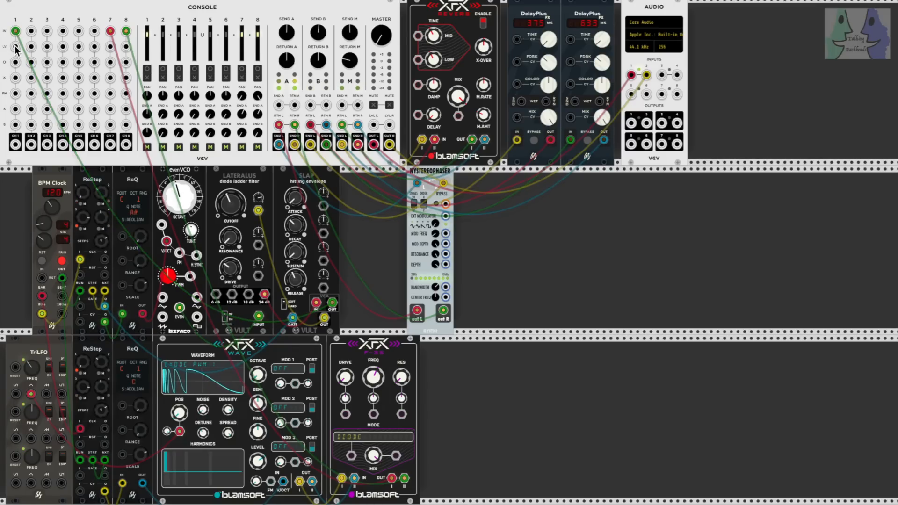
# Patch the TriLFO's second triangle output to channel 1's level input, move the cable to the pan input, and adjust the pan knob
pyautogui.moveTo(15, 47); pyautogui.dragTo(32, 440)
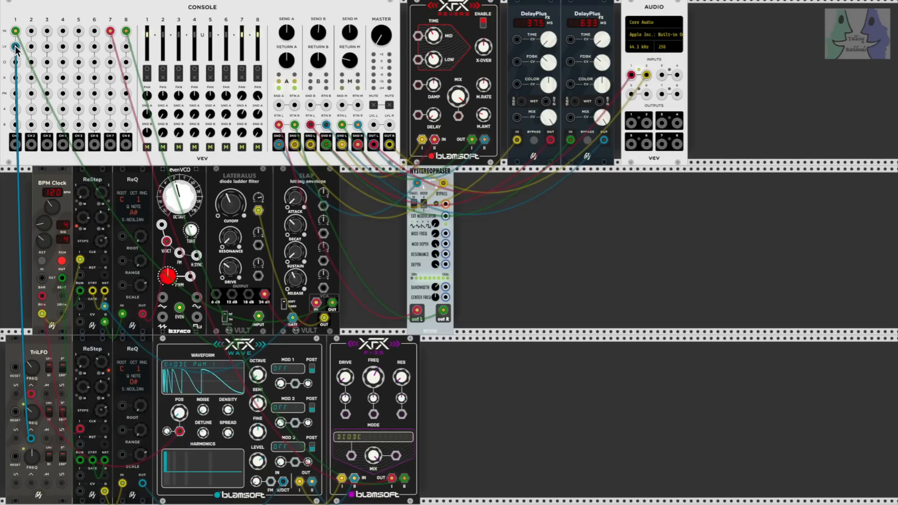
pyautogui.moveTo(15, 47); pyautogui.dragTo(17, 95)
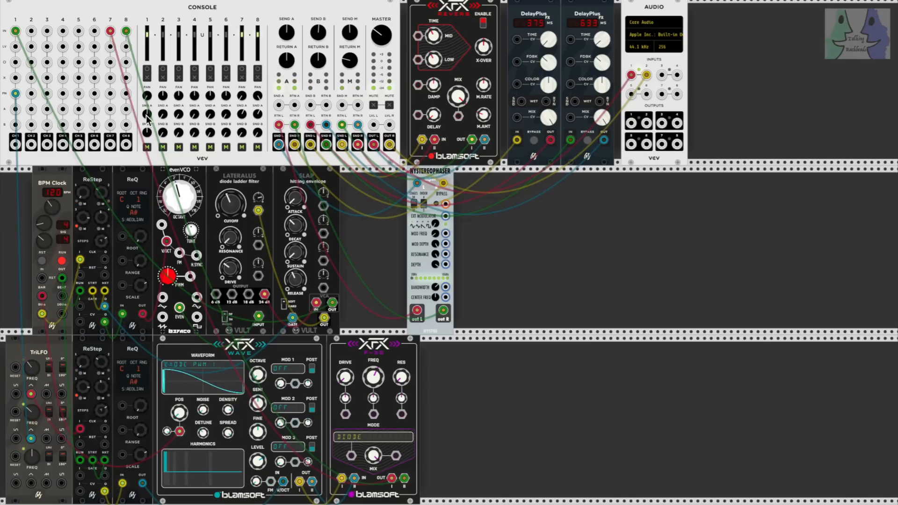
pyautogui.moveTo(146, 96); pyautogui.dragTo(147, 95)
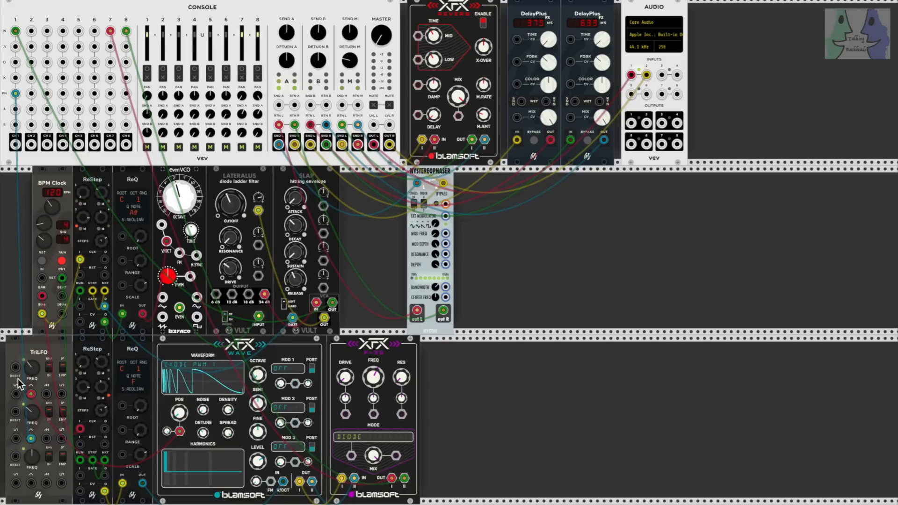
# Patch the TriLFO's third triangle output to channel 1's level input and lower that LFO's frequency
pyautogui.moveTo(31, 483); pyautogui.dragTo(15, 47)
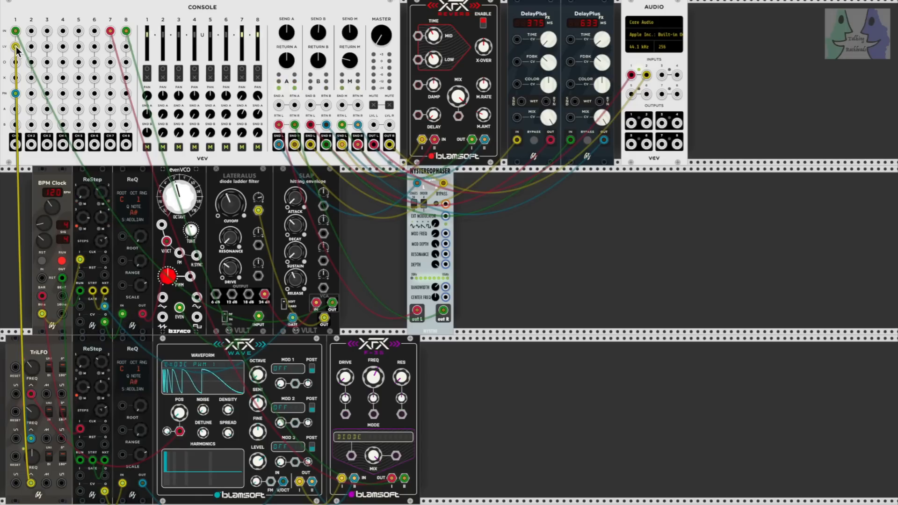
pyautogui.moveTo(30, 455); pyautogui.dragTo(31, 463)
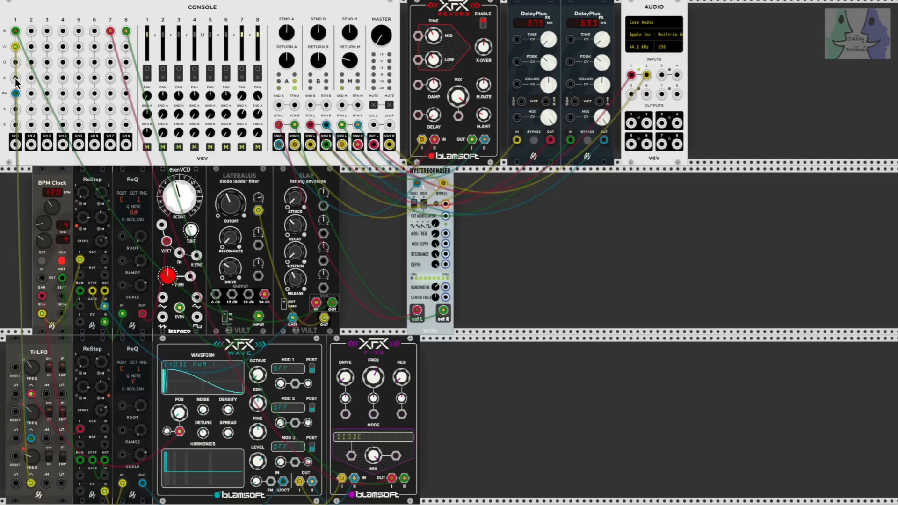
# Add a Triggers MKII module and place it in the bottom rack row beyond the filter
pyautogui.rightClick(547, 252)
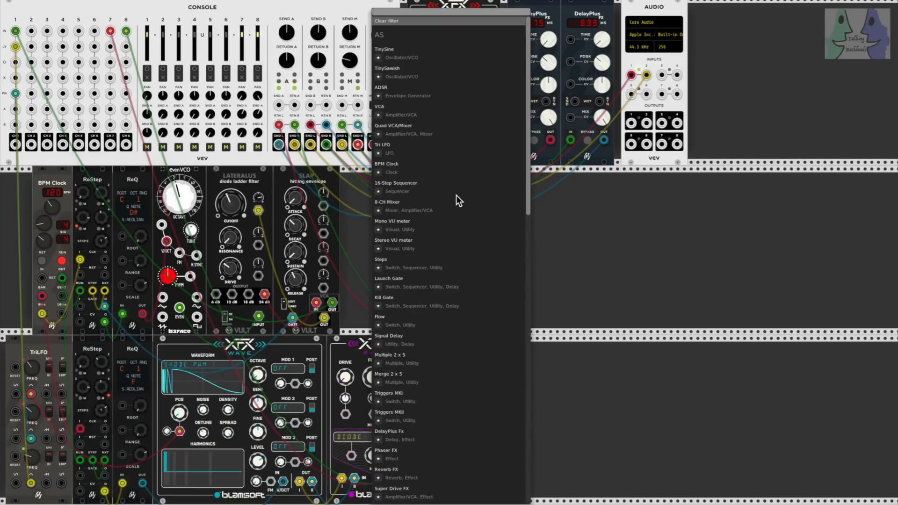
pyautogui.scroll(-5, 457, 195)
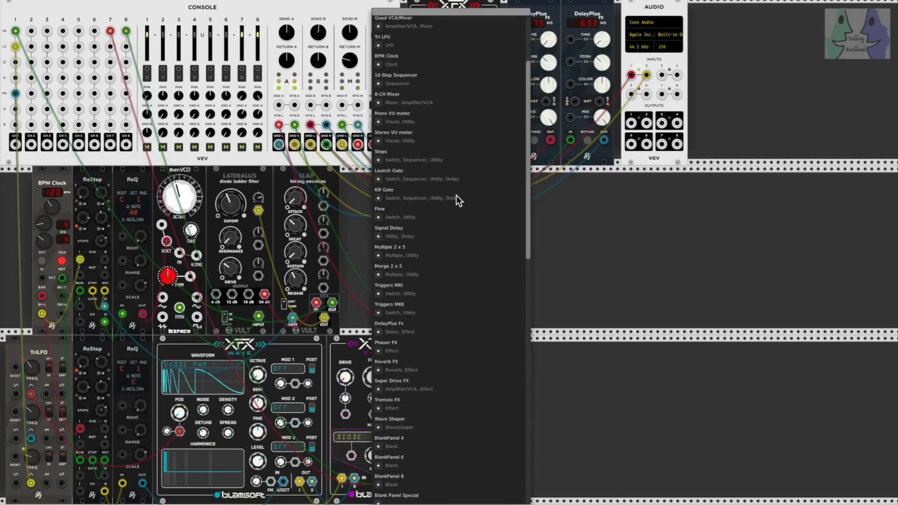
pyautogui.click(388, 306)
pyautogui.moveTo(553, 184); pyautogui.dragTo(512, 323)
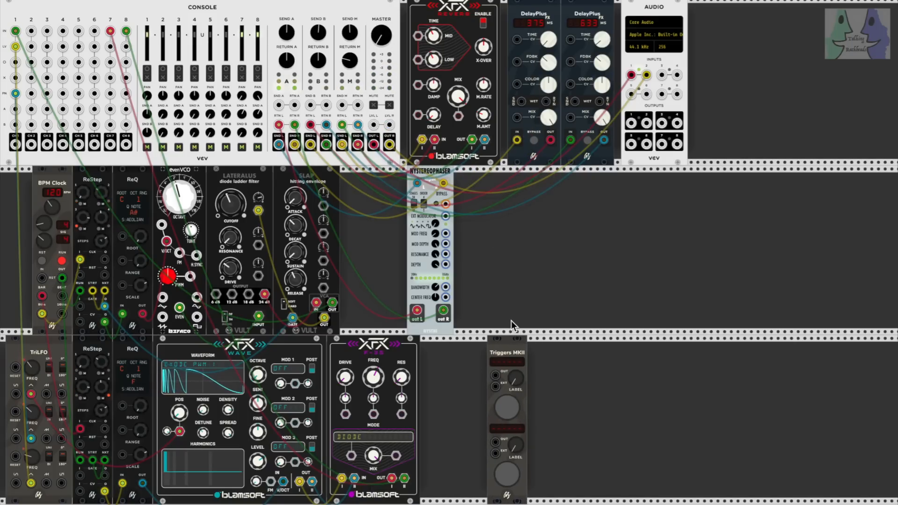
# Patch the first Triggers MKII output to channel 1's mute input and set that trigger's label to LEAD 1
pyautogui.moveTo(495, 377); pyautogui.dragTo(16, 78)
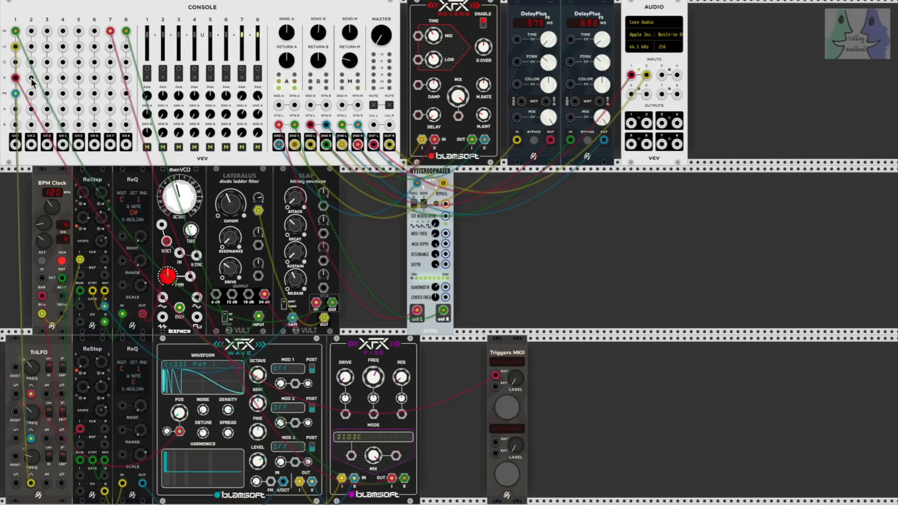
pyautogui.moveTo(512, 381)
pyautogui.mouseDown()
pyautogui.moveTo(513, 369)
pyautogui.moveTo(514, 376)
pyautogui.mouseUp()
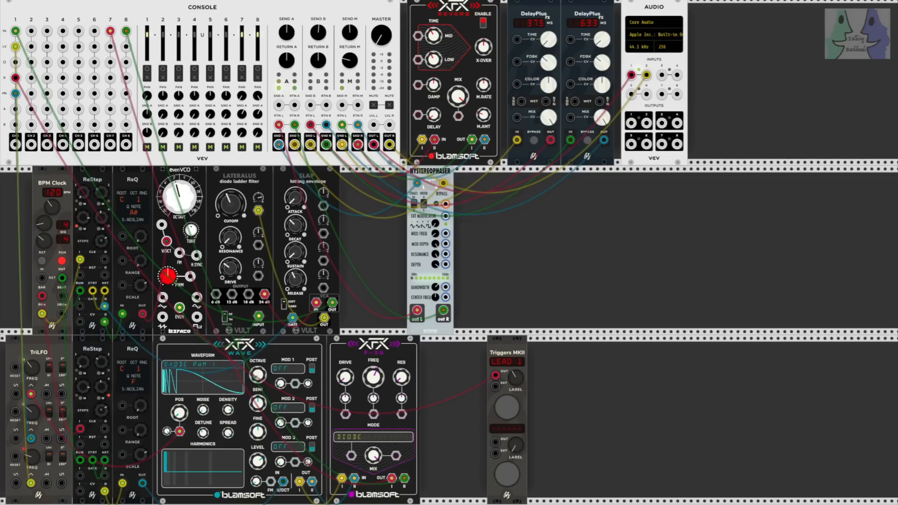
# Raise the Console's master level and fire the LEAD 1 trigger twice to mute and unmute channel 1
pyautogui.moveTo(382, 36); pyautogui.dragTo(381, 11)
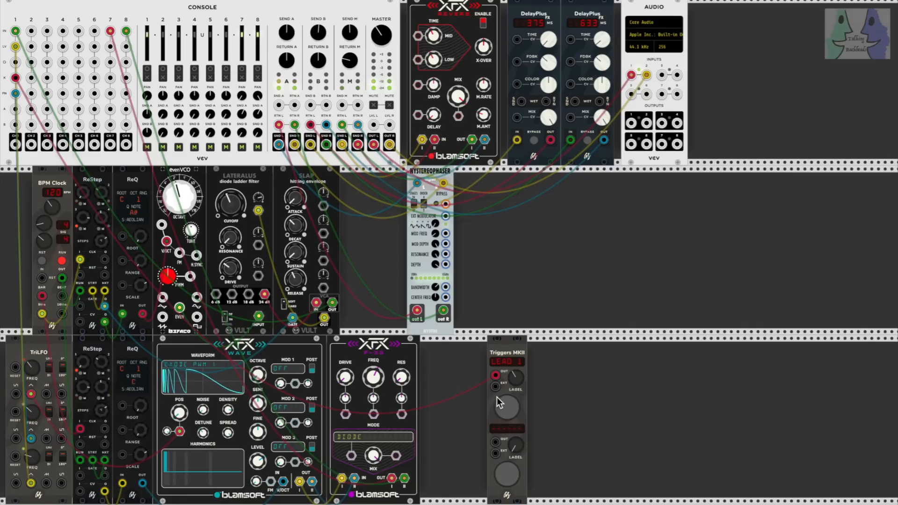
pyautogui.click(507, 408)
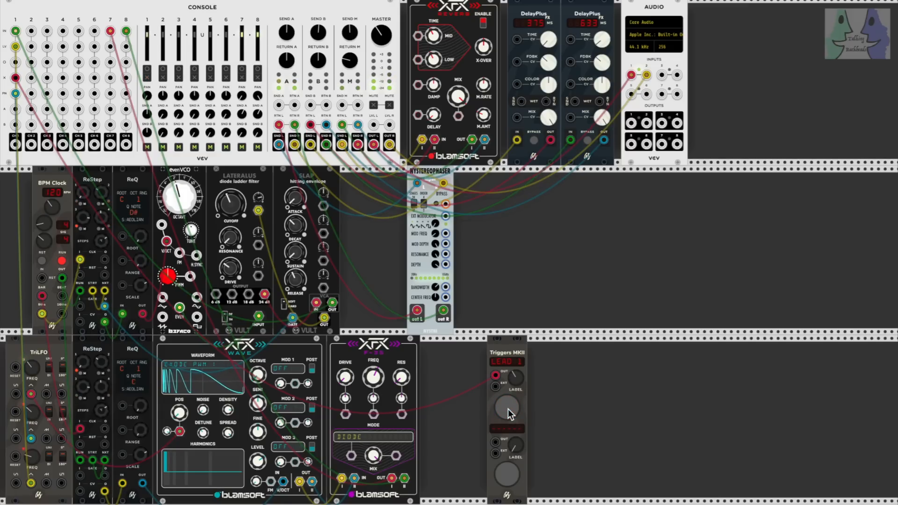
pyautogui.click(507, 409)
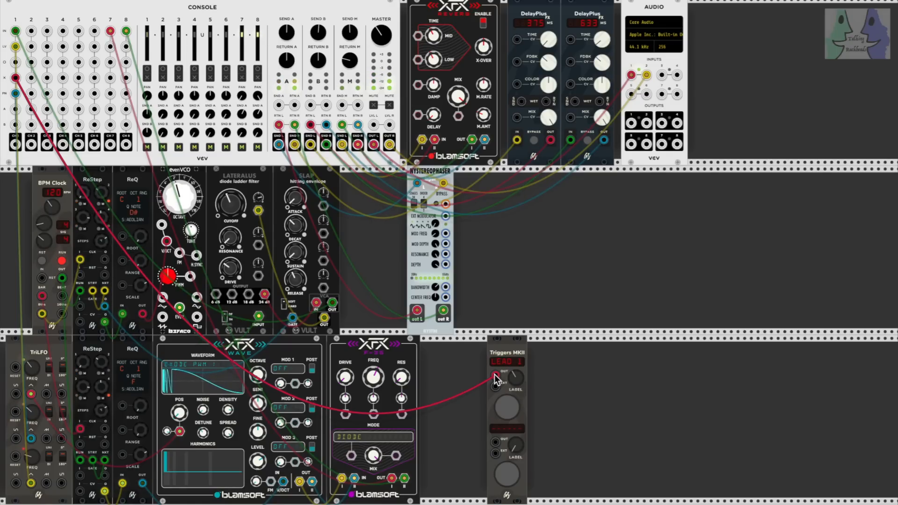
# Stack two more cables on the LEAD 1 trigger output and patch them to the mute inputs of channels 7 and 8
pyautogui.rightClick(496, 377)
pyautogui.moveTo(496, 377); pyautogui.dragTo(111, 79)
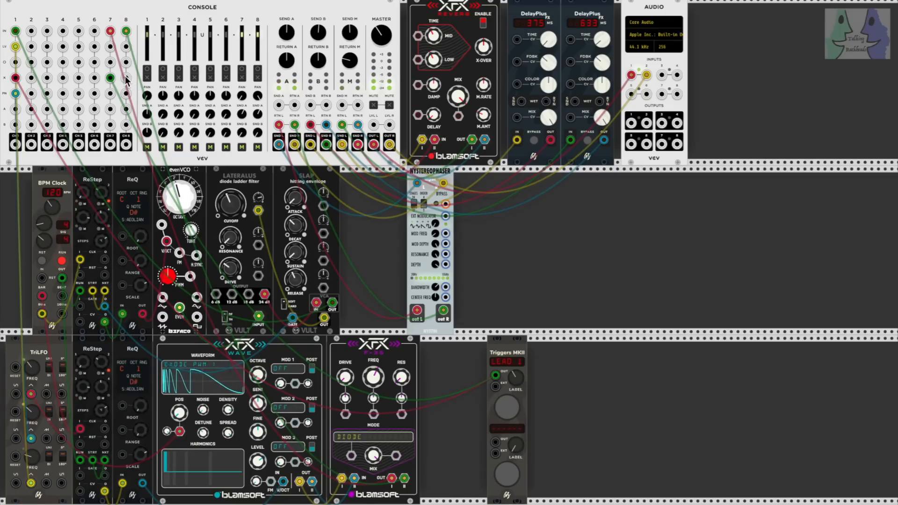
pyautogui.moveTo(127, 78); pyautogui.dragTo(496, 375)
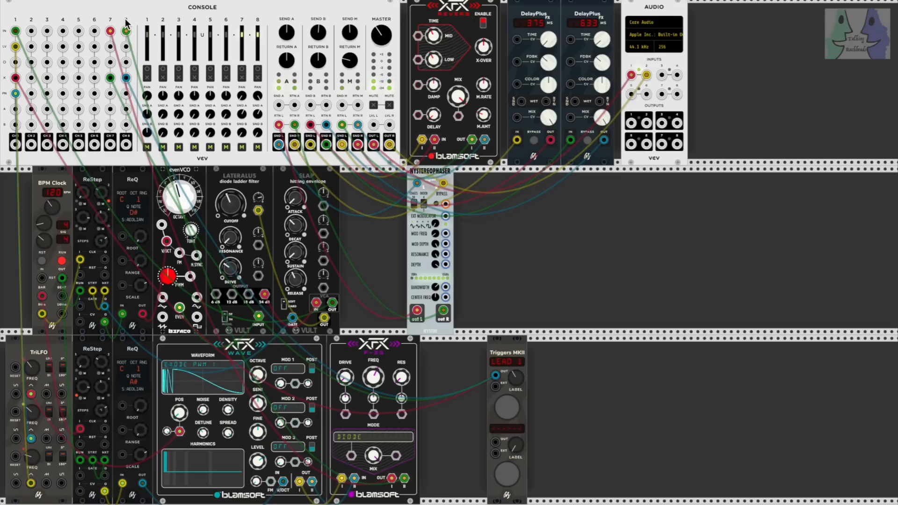
# Fire the LEAD 1 trigger four times to mute and unmute channels 1, 7 and 8 together
pyautogui.click(507, 408)
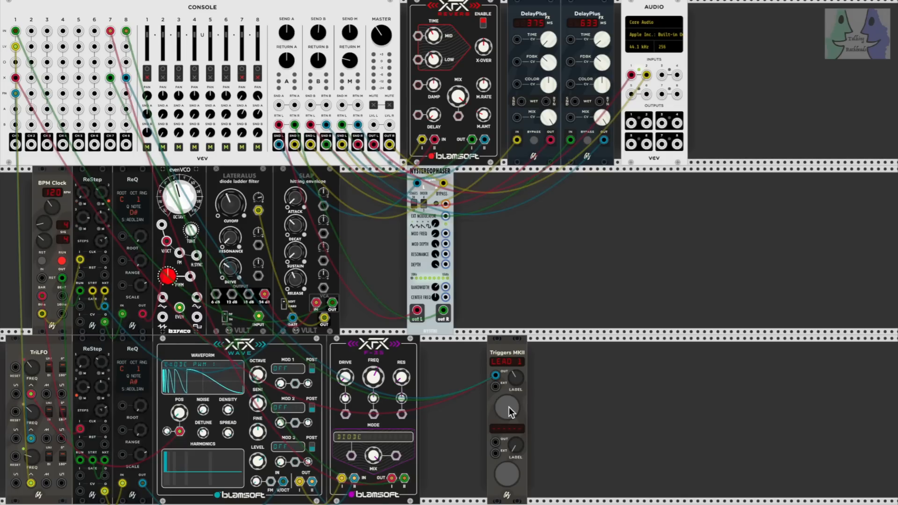
pyautogui.click(509, 411)
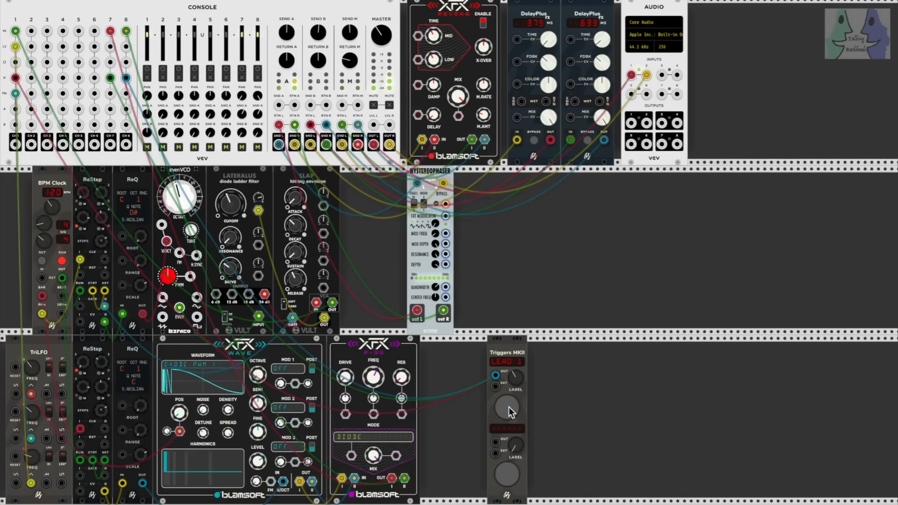
pyautogui.click(510, 411)
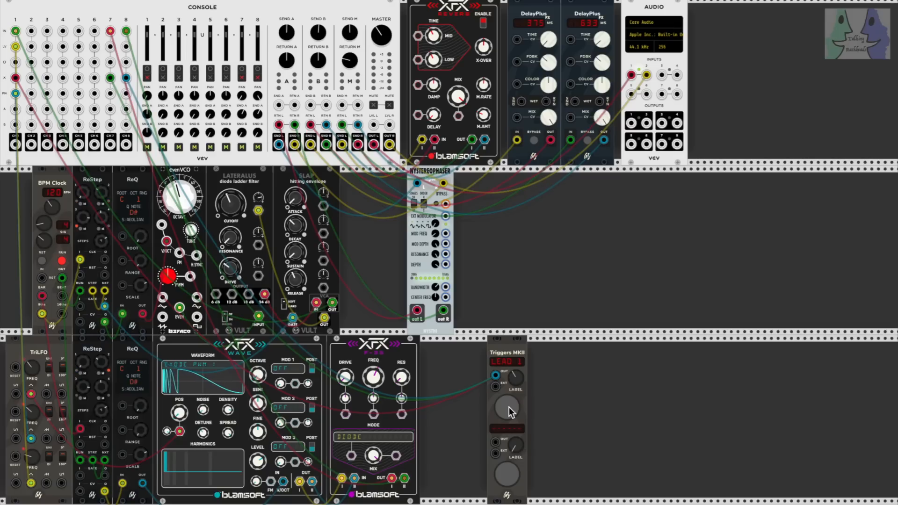
pyautogui.click(510, 411)
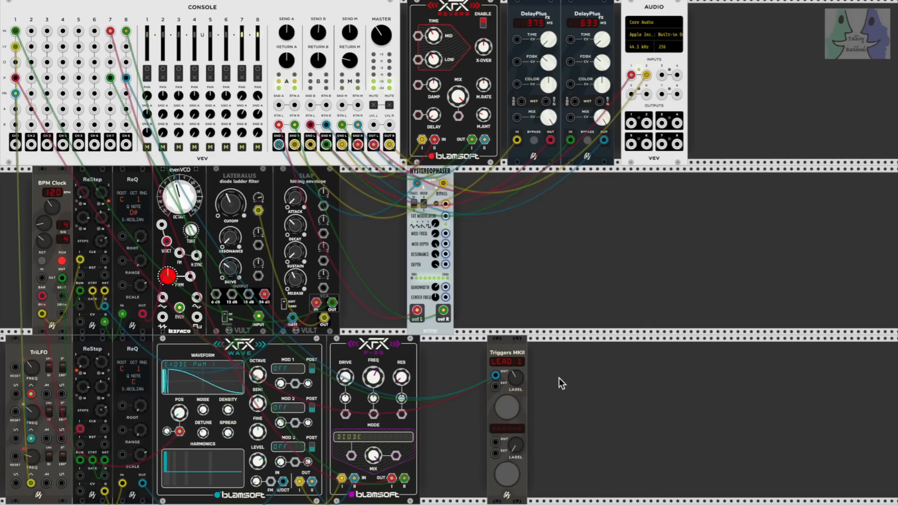
# Duplicate the TriLFO module and place the copy directly beside the Triggers MKII module in the lower row
pyautogui.rightClick(56, 348)
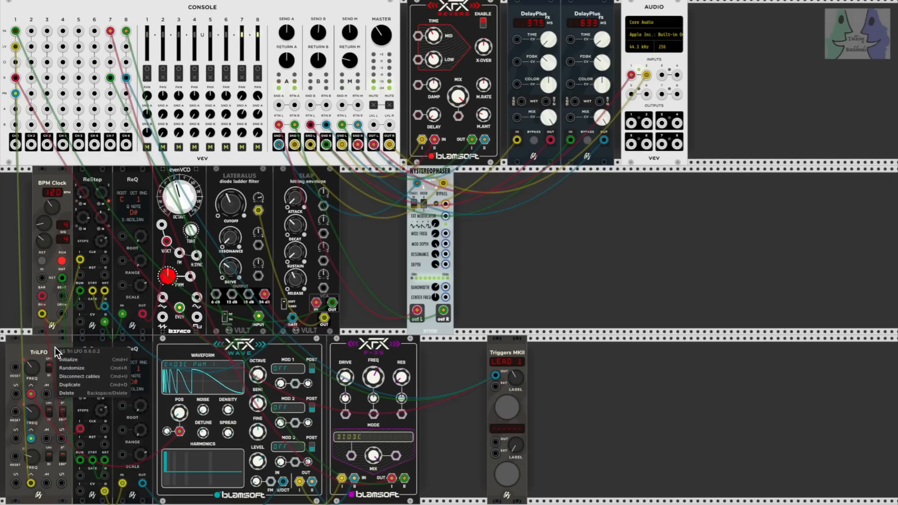
pyautogui.click(73, 384)
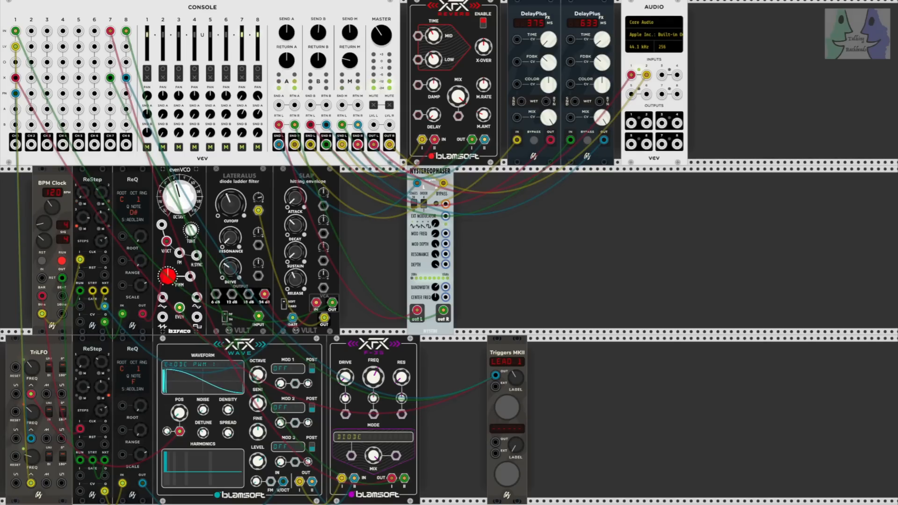
pyautogui.moveTo(43, 504); pyautogui.dragTo(576, 361)
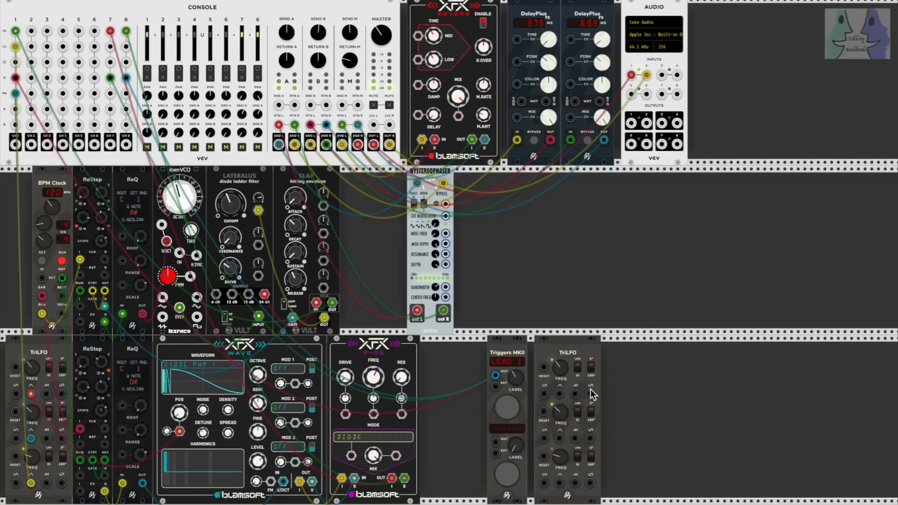
# Patch the TriLFO copy's first square output to the LEAD 1 trigger's external input and raise that LFO's frequency to toggle the mutes faster
pyautogui.moveTo(591, 394); pyautogui.dragTo(495, 389)
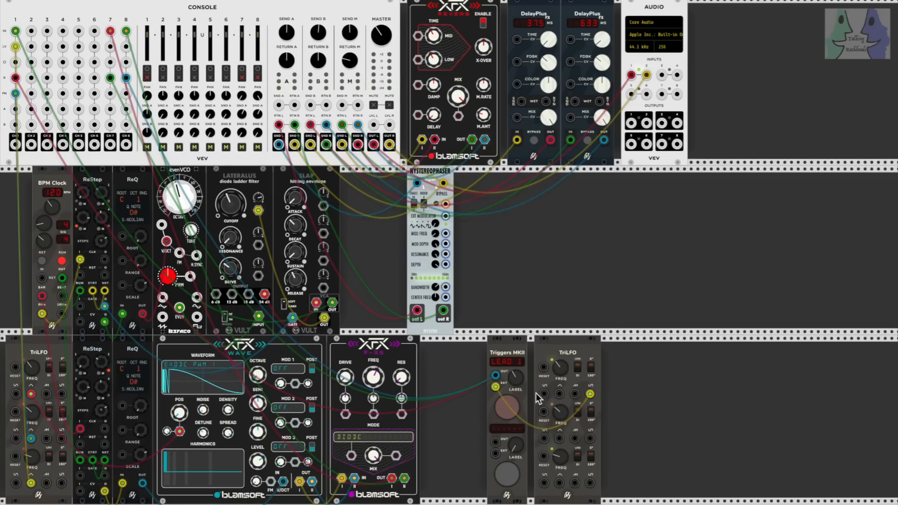
pyautogui.moveTo(560, 372); pyautogui.dragTo(559, 327)
pyautogui.click(510, 408)
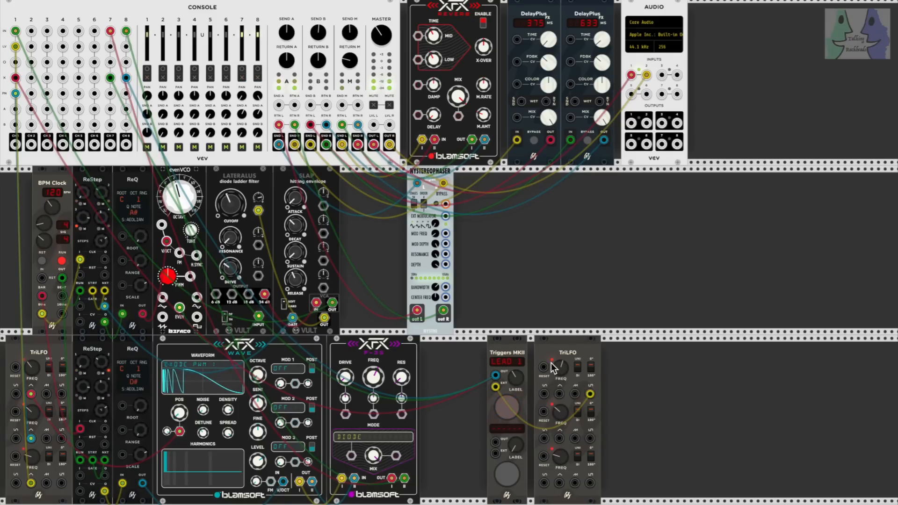
pyautogui.moveTo(560, 371); pyautogui.dragTo(561, 368)
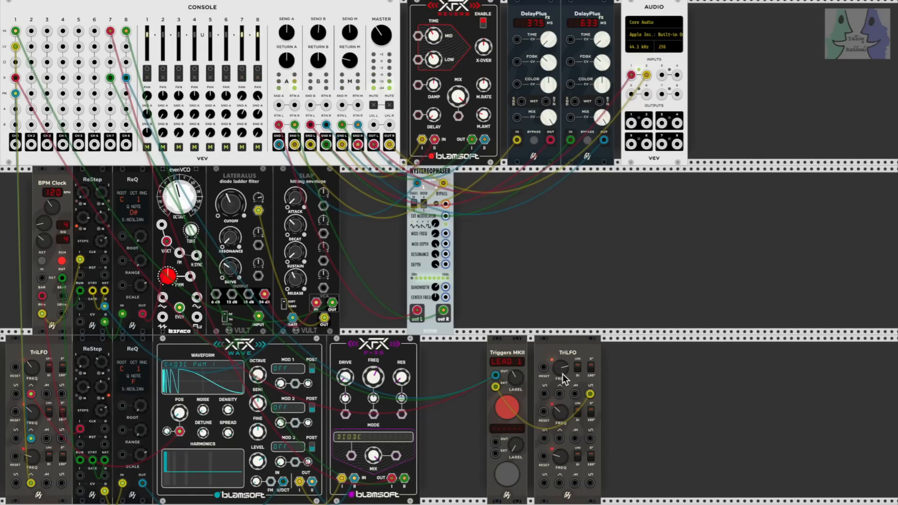
pyautogui.moveTo(563, 374); pyautogui.dragTo(563, 367)
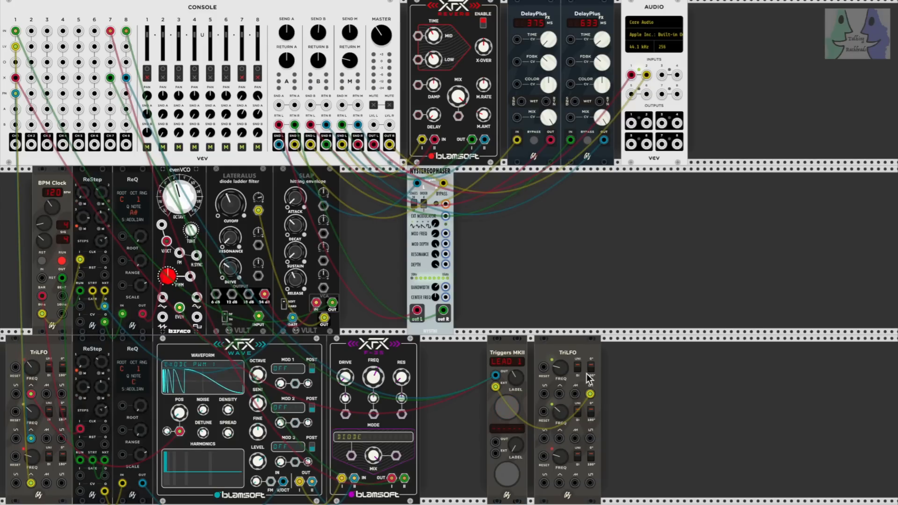
# Remove the LFO cable from the LEAD 1 trigger's external input and fire the trigger by hand to unmute the channels
pyautogui.moveTo(592, 400); pyautogui.dragTo(126, 79)
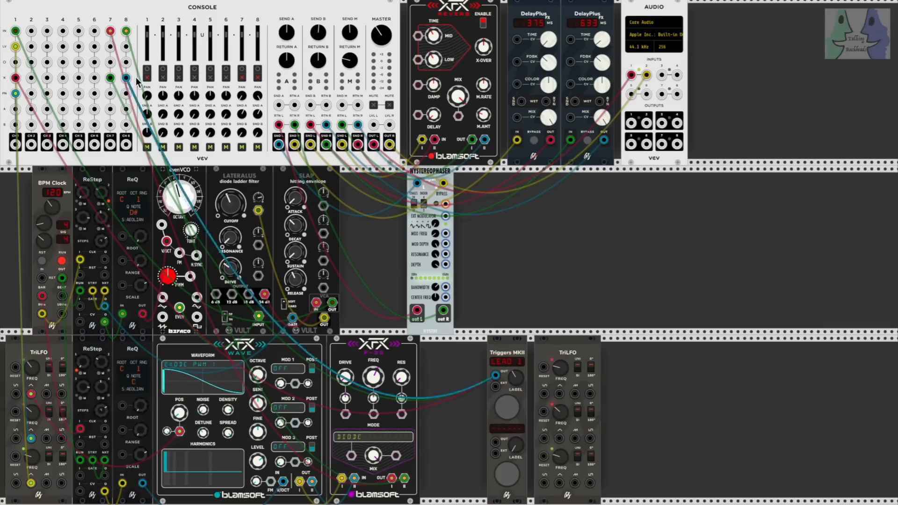
pyautogui.click(506, 408)
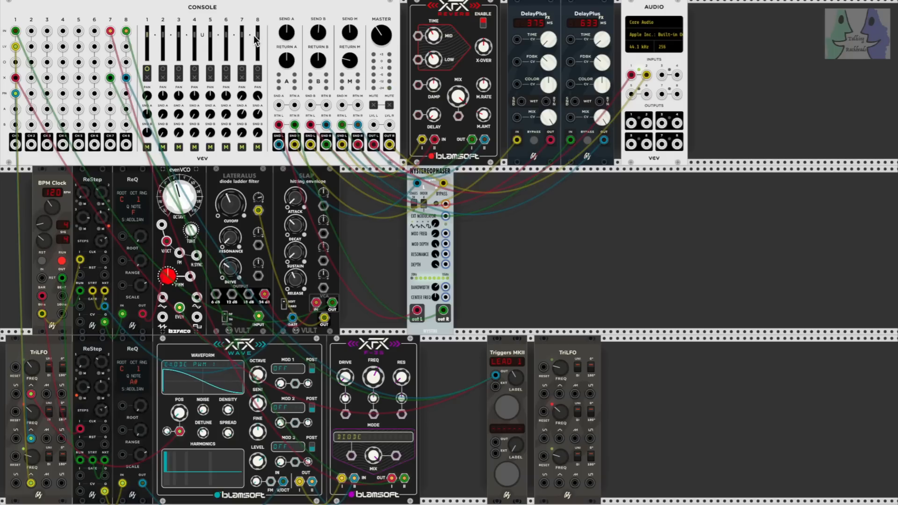
# Toggle the solo switches of Console channels 1, 7 and 8, then raise channel 8's fader back level with the others
pyautogui.click(147, 71)
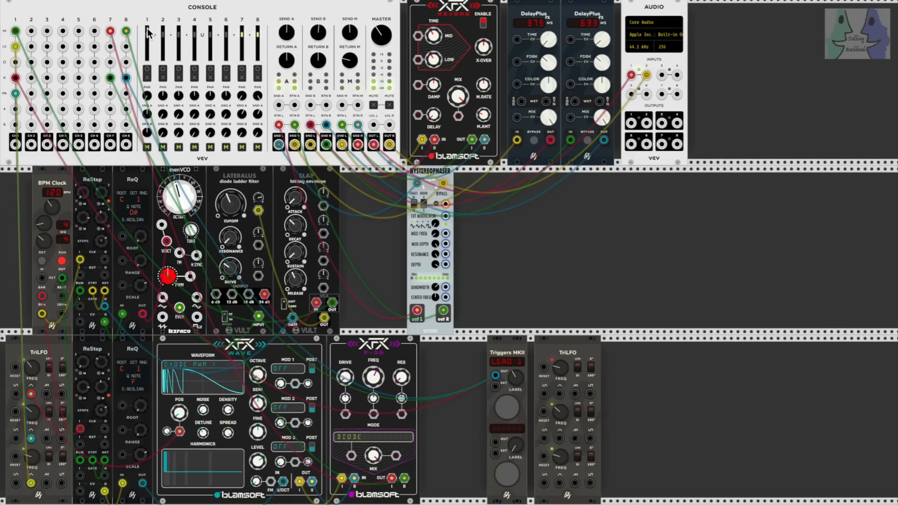
pyautogui.click(242, 71)
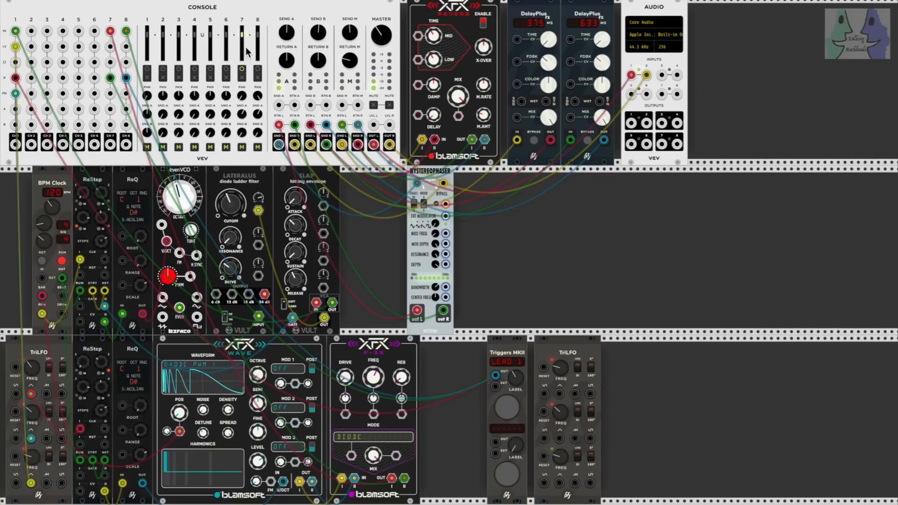
pyautogui.click(258, 73)
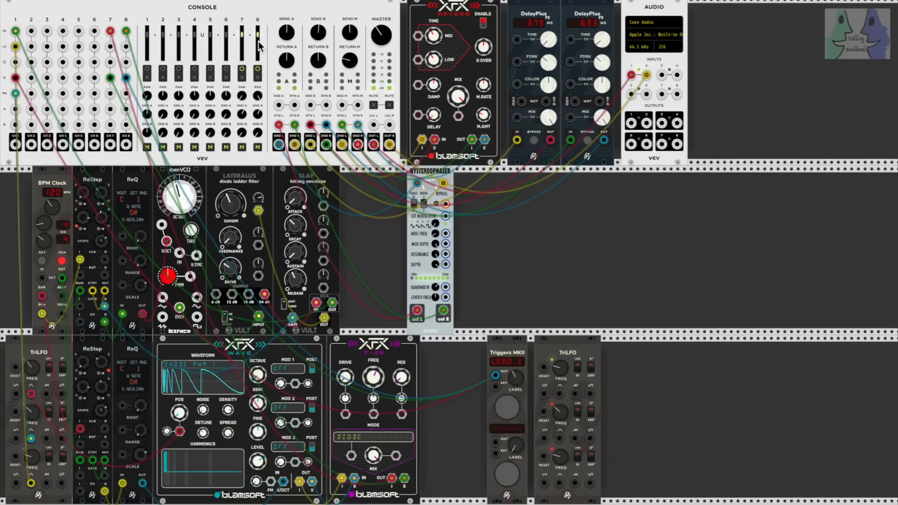
pyautogui.click(243, 72)
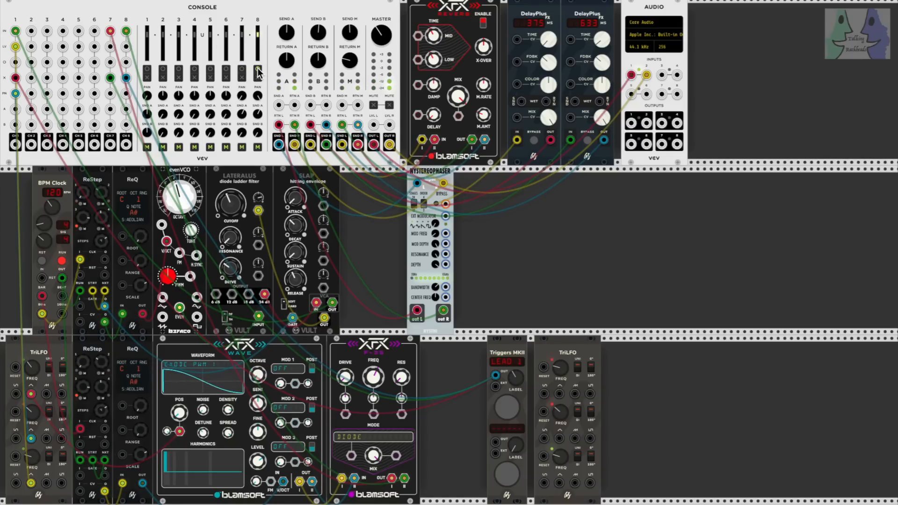
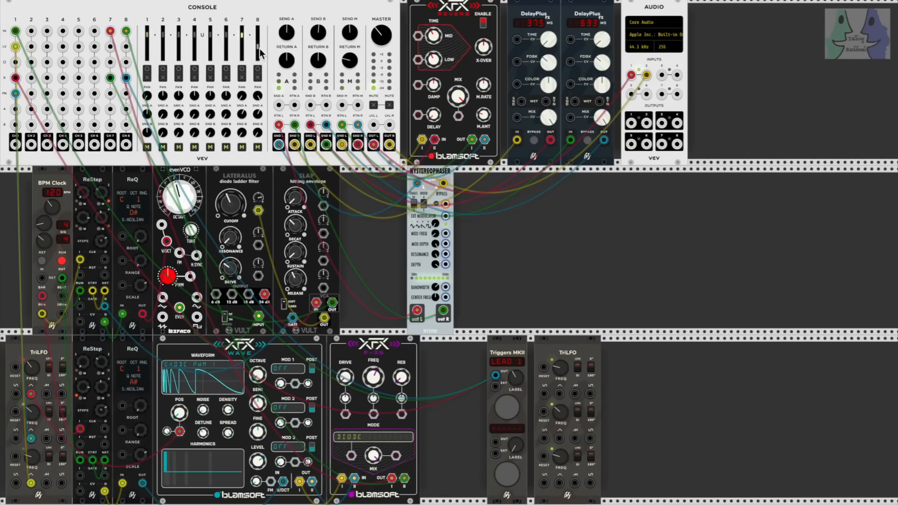
pyautogui.moveTo(258, 48); pyautogui.dragTo(258, 36)
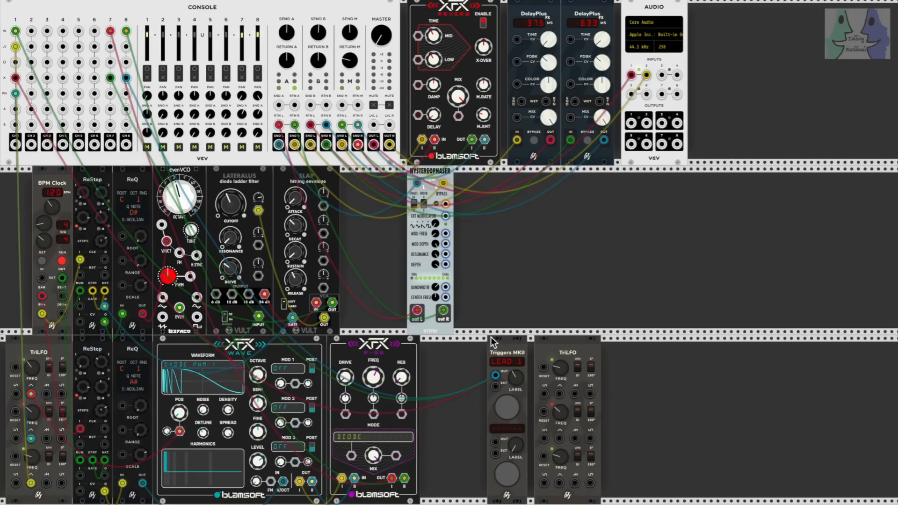
# Add a Triggers MKI module to the middle row, try its voltage knob and reset it to 0.00 volts
pyautogui.rightClick(515, 282)
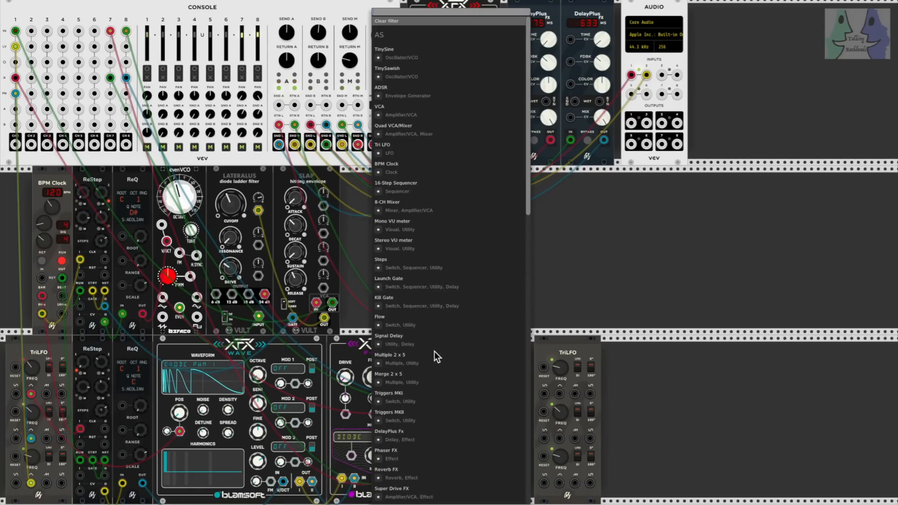
pyautogui.moveTo(399, 395); pyautogui.dragTo(641, 217)
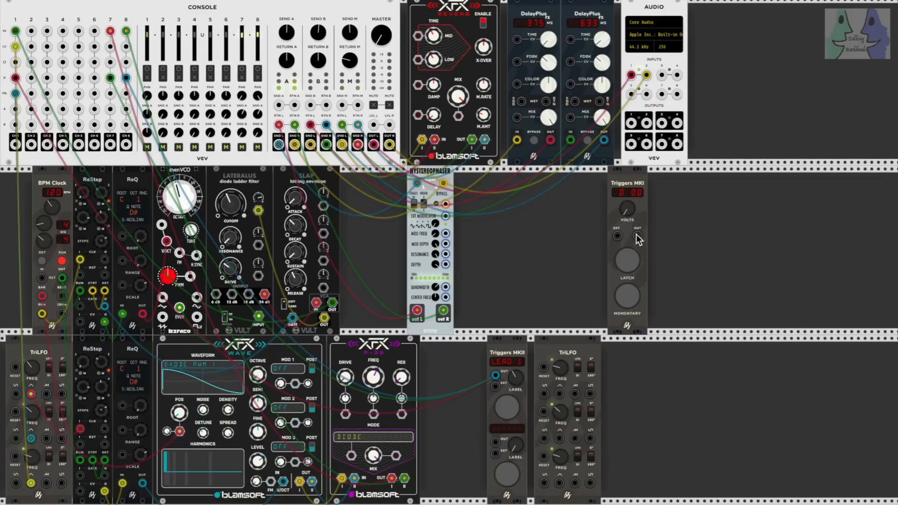
pyautogui.moveTo(627, 214); pyautogui.dragTo(627, 169)
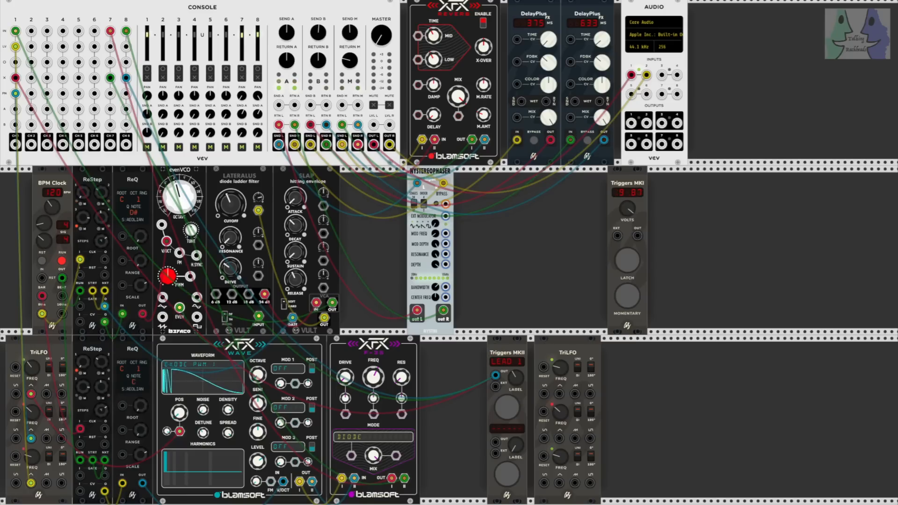
pyautogui.doubleClick(628, 209)
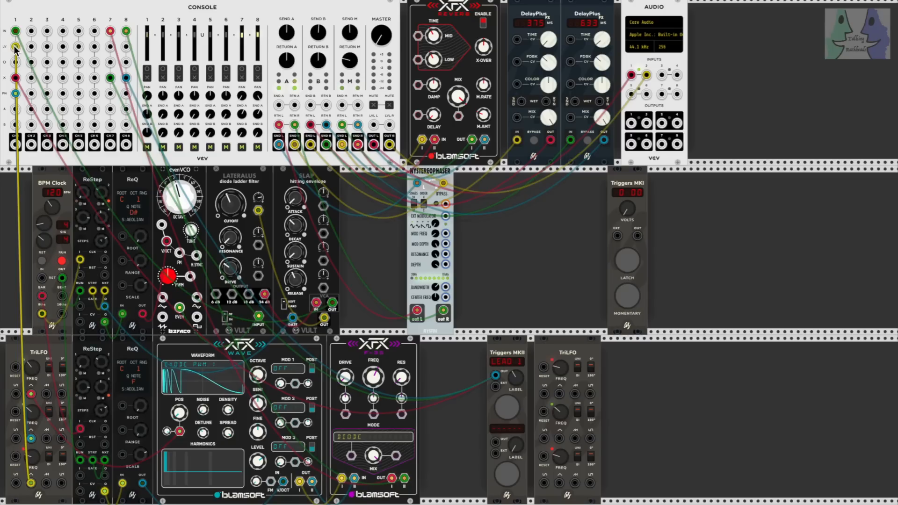
# Unplug the LFO from channel 1's level input and patch the Triggers MKI output to the level inputs of channels 7 and 8
pyautogui.moveTo(15, 49); pyautogui.dragTo(11, 263)
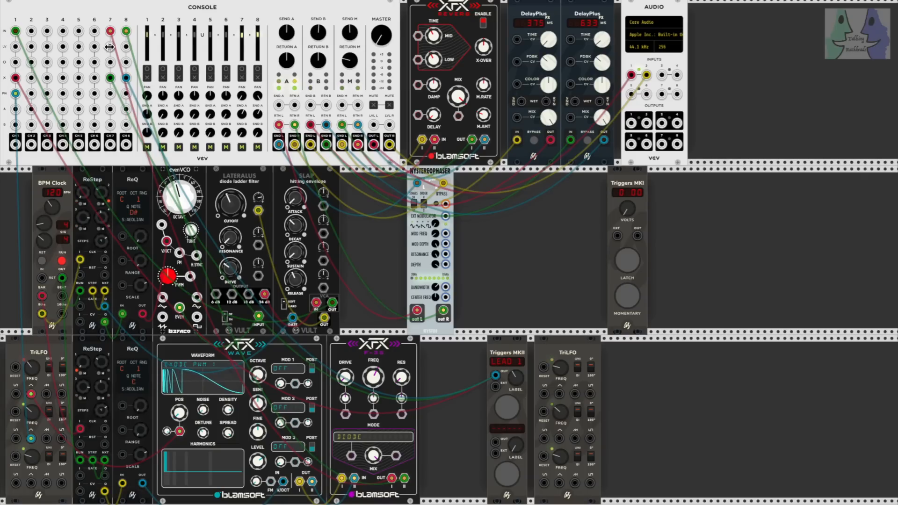
pyautogui.moveTo(110, 46); pyautogui.dragTo(638, 235)
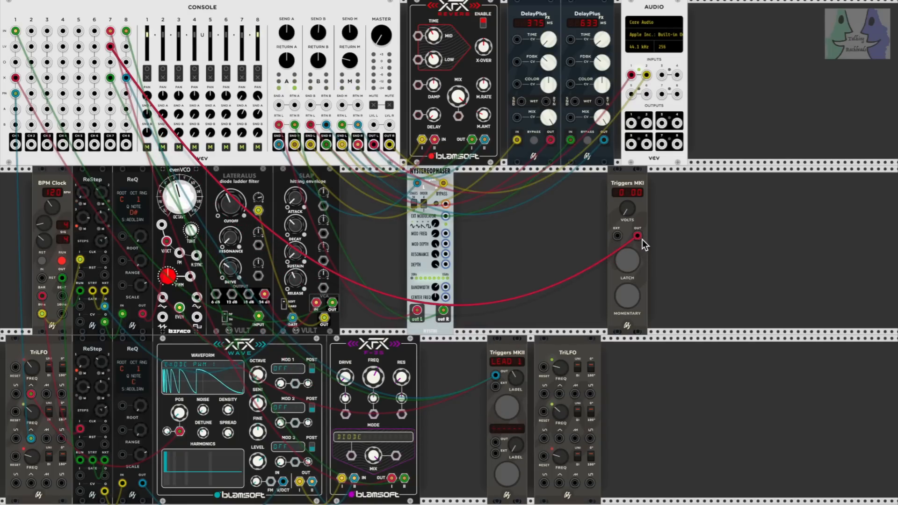
pyautogui.moveTo(638, 236); pyautogui.dragTo(125, 48)
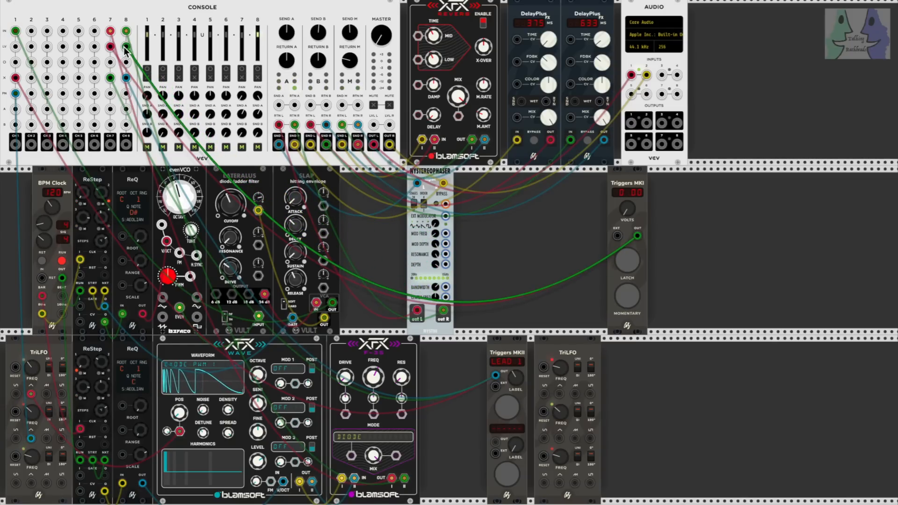
pyautogui.moveTo(125, 47); pyautogui.dragTo(110, 48)
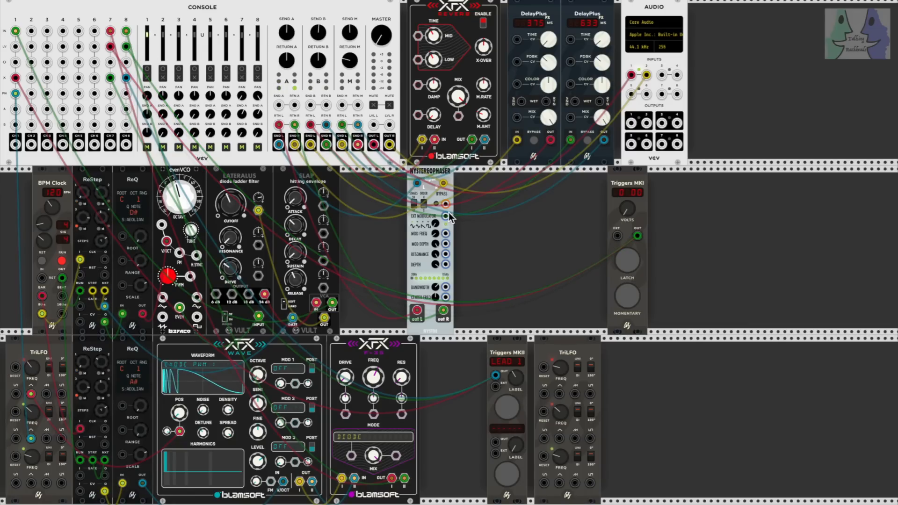
# Switch on the Triggers MKI latch and sweep its voltage up and down to control the channel levels, ending at 10.00 volts
pyautogui.click(627, 261)
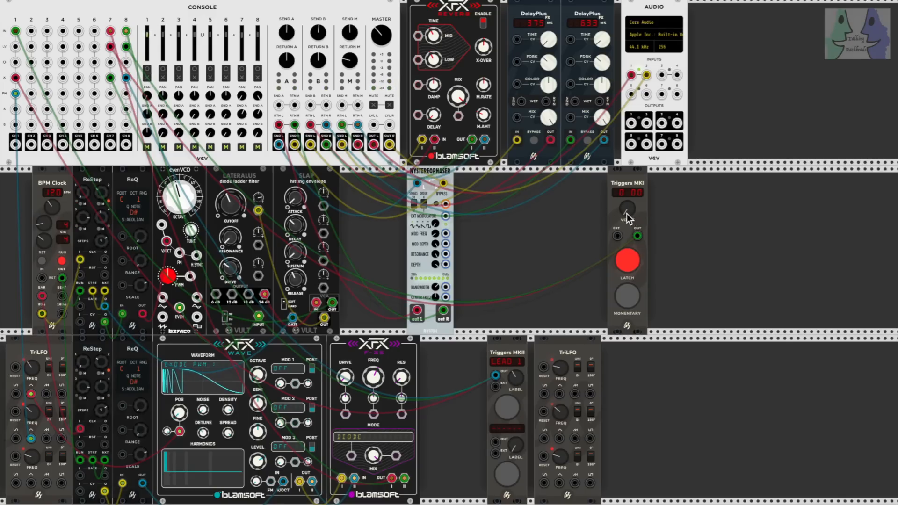
pyautogui.moveTo(627, 208)
pyautogui.mouseDown()
pyautogui.moveTo(628, 190)
pyautogui.moveTo(627, 206)
pyautogui.mouseUp()
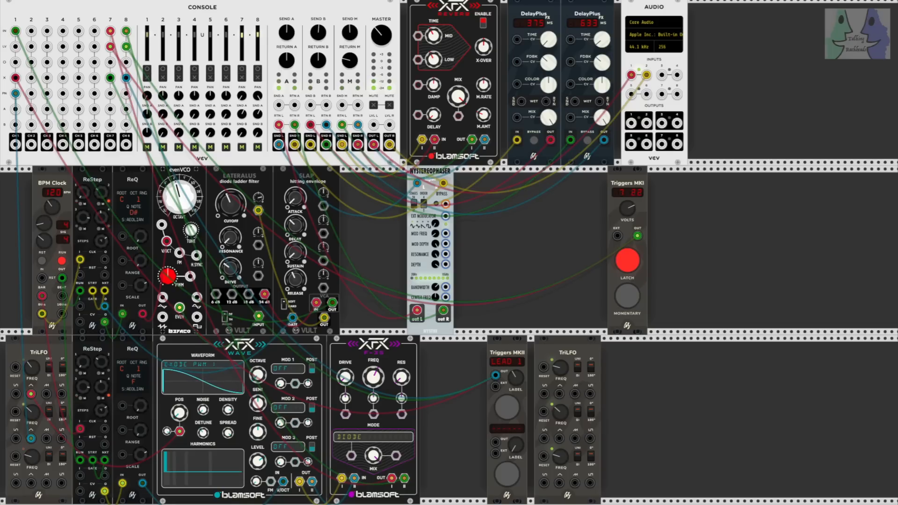
pyautogui.moveTo(627, 208)
pyautogui.mouseDown()
pyautogui.moveTo(627, 227)
pyautogui.moveTo(628, 196)
pyautogui.mouseUp()
pyautogui.moveTo(627, 209); pyautogui.dragTo(627, 201)
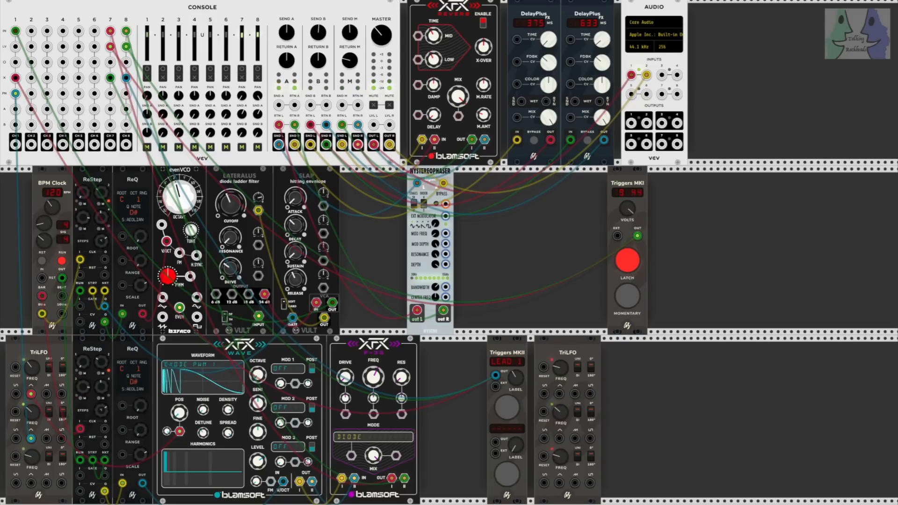
pyautogui.moveTo(628, 208); pyautogui.dragTo(628, 217)
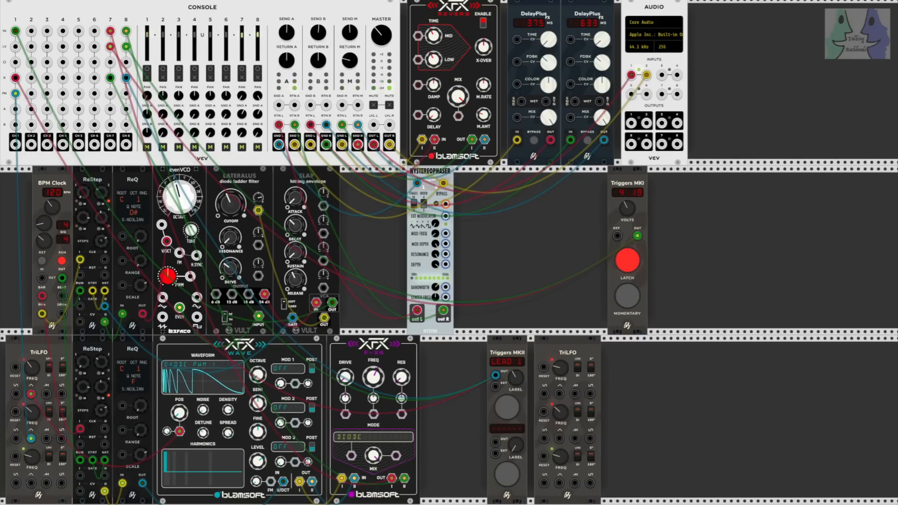
pyautogui.moveTo(628, 217); pyautogui.dragTo(628, 204)
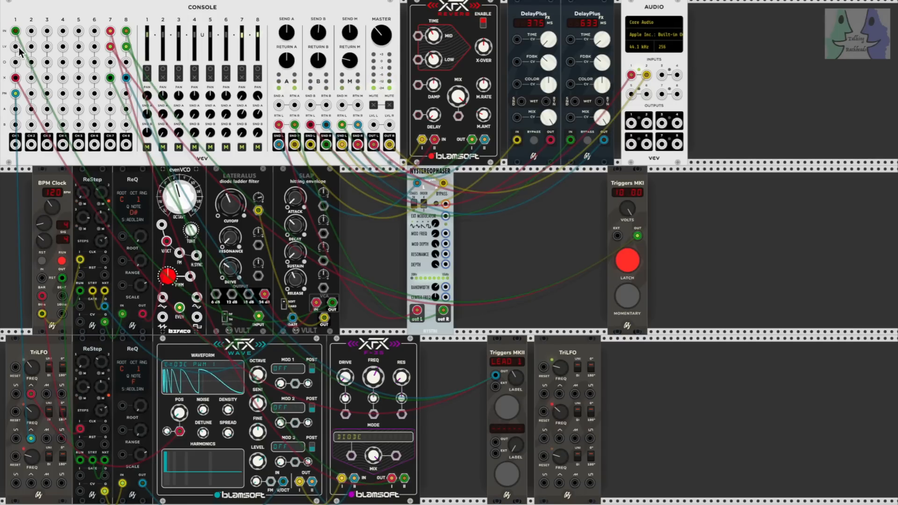
# Patch channel 1's level input to the Triggers MKI output as well and switch the latch off and on twice at 8.10 volts
pyautogui.moveTo(15, 46)
pyautogui.mouseDown()
pyautogui.moveTo(151, 145)
pyautogui.moveTo(345, 260)
pyautogui.moveTo(533, 256)
pyautogui.moveTo(637, 237)
pyautogui.mouseUp()
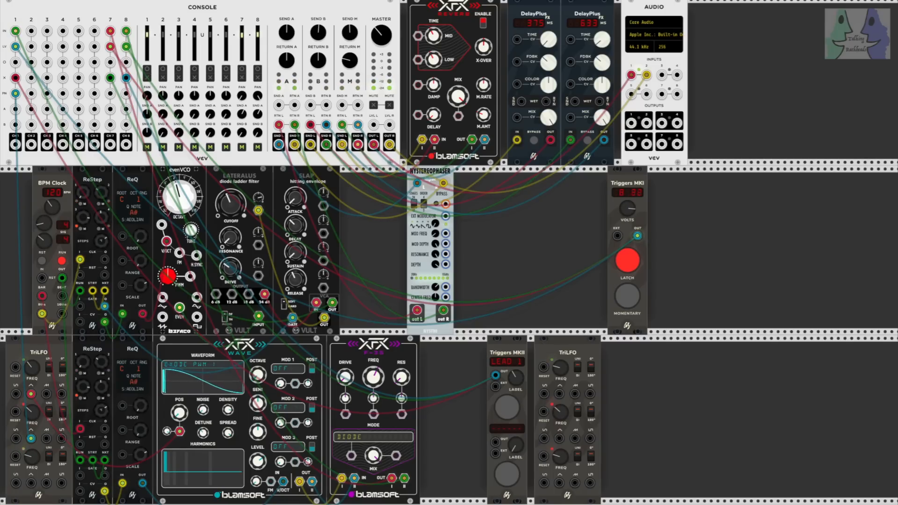
pyautogui.click(628, 263)
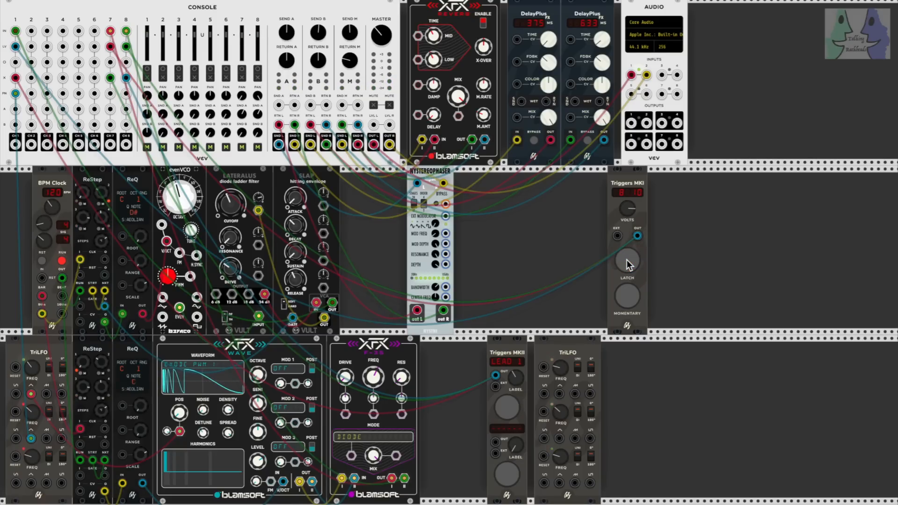
pyautogui.click(627, 260)
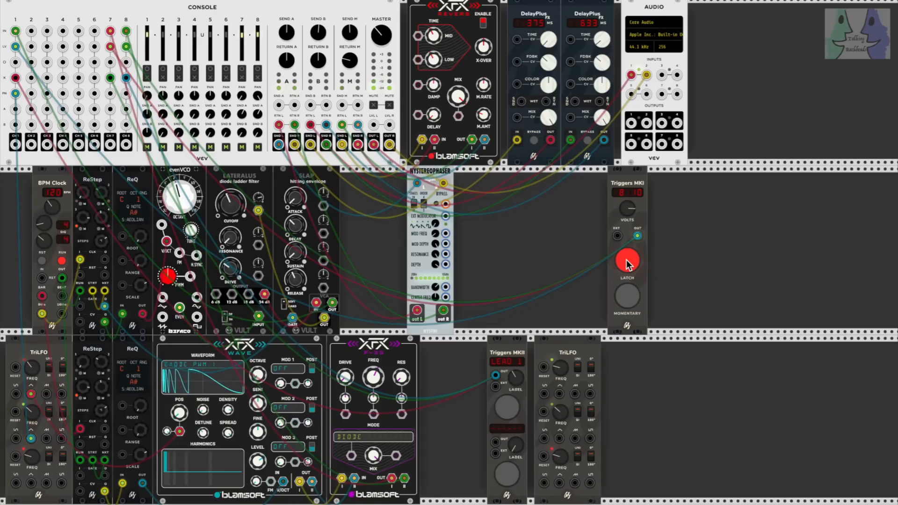
pyautogui.click(627, 261)
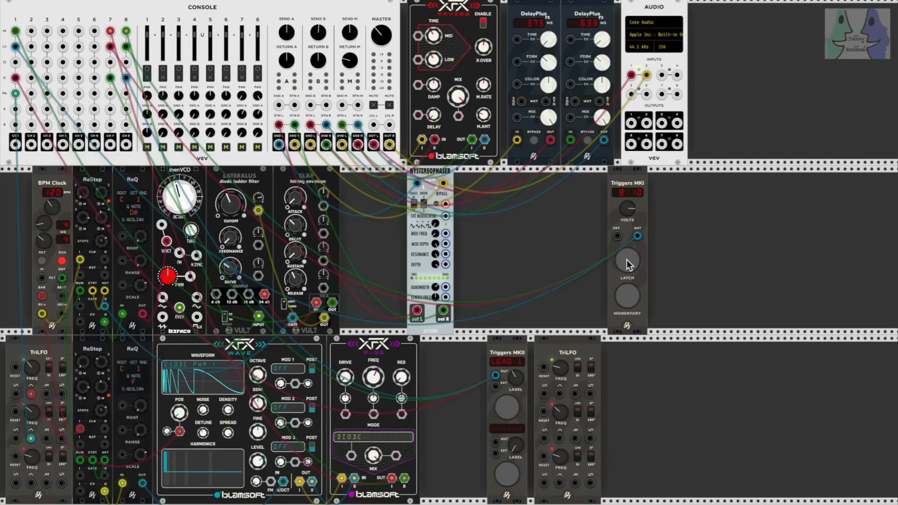
pyautogui.click(627, 261)
# Move Triggers MKI leftward in the middle row and repatch its output from the level inputs of channels 1, 7 and 8 to both master level inputs
pyautogui.moveTo(632, 181); pyautogui.dragTo(579, 185)
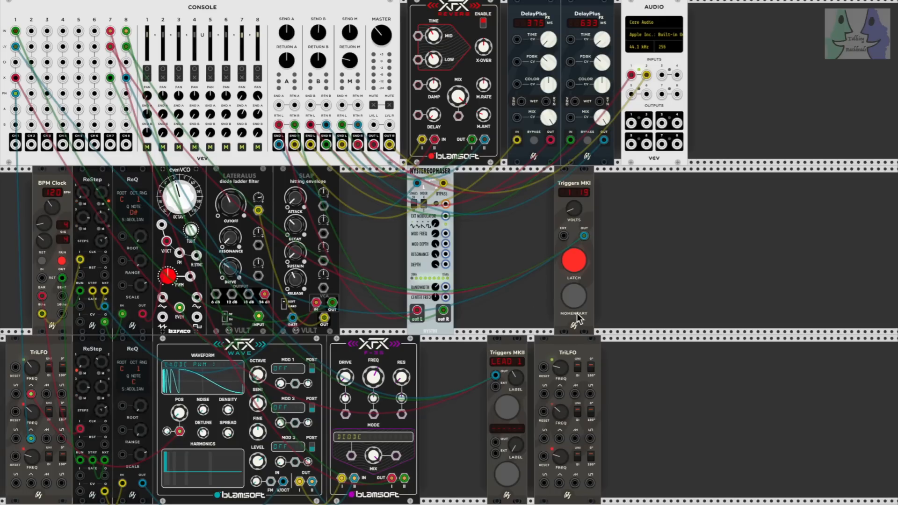
pyautogui.moveTo(15, 46); pyautogui.dragTo(389, 124)
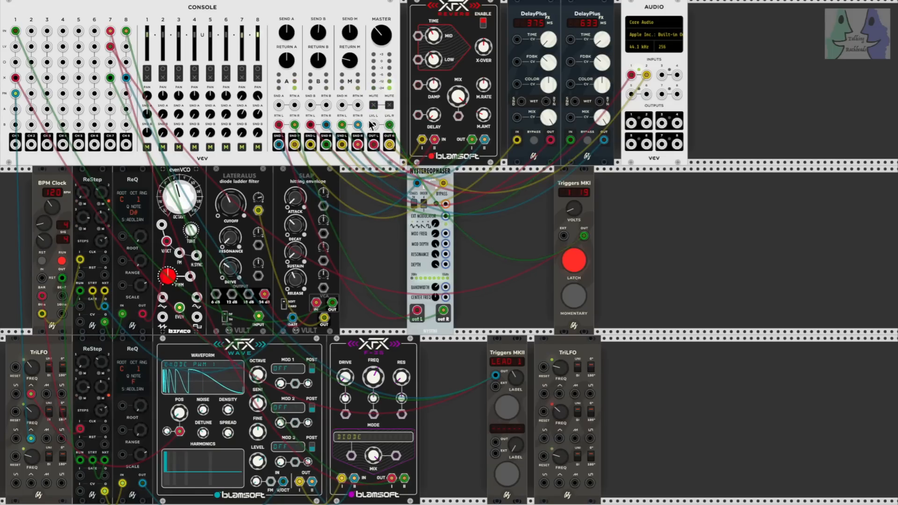
pyautogui.moveTo(110, 46); pyautogui.dragTo(428, 164)
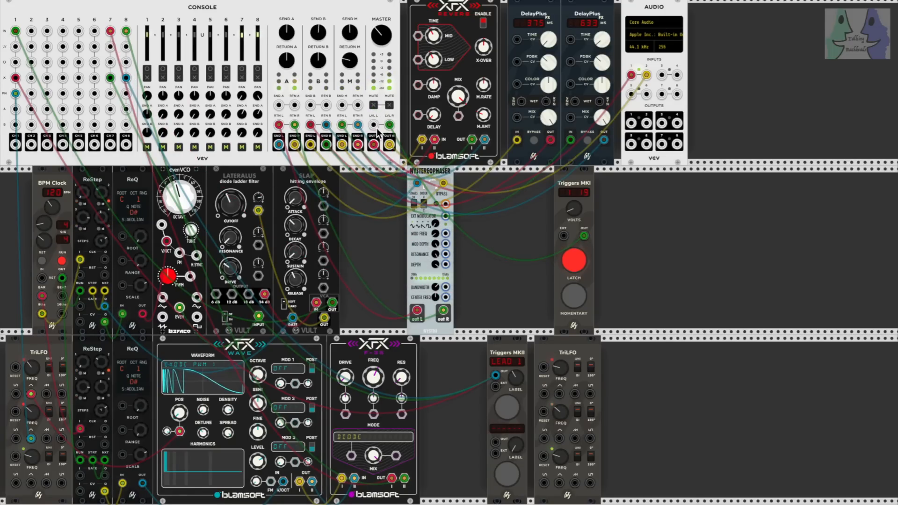
pyautogui.moveTo(373, 124); pyautogui.dragTo(589, 238)
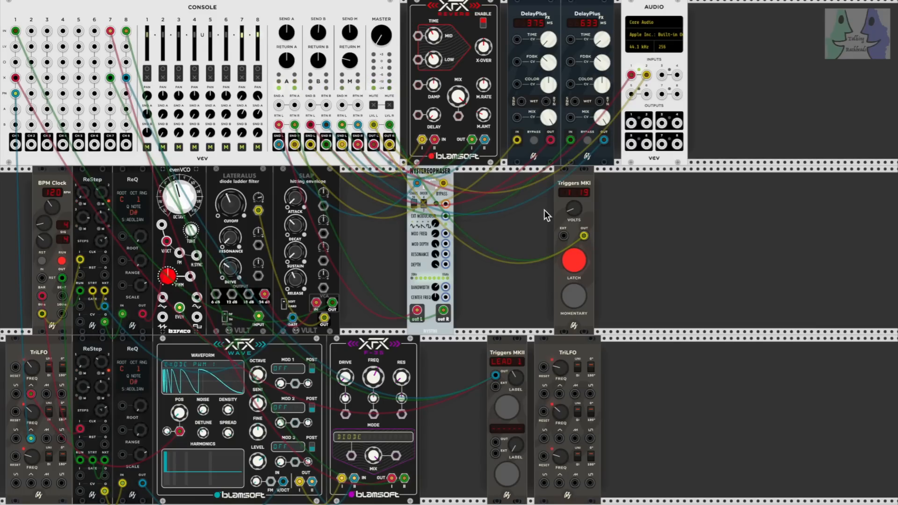
# Place Triggers MKII beside Triggers MKI and use both to vary the master level and toggle the channel mutes, ending at 3.68 volts
pyautogui.moveTo(574, 209)
pyautogui.mouseDown()
pyautogui.moveTo(574, 239)
pyautogui.moveTo(574, 201)
pyautogui.moveTo(574, 238)
pyautogui.moveTo(574, 220)
pyautogui.mouseUp()
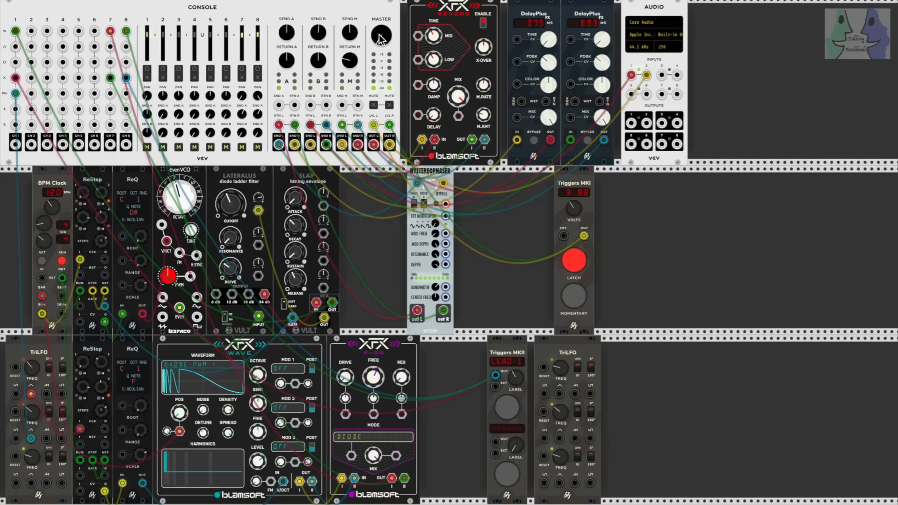
pyautogui.moveTo(570, 205); pyautogui.dragTo(569, 222)
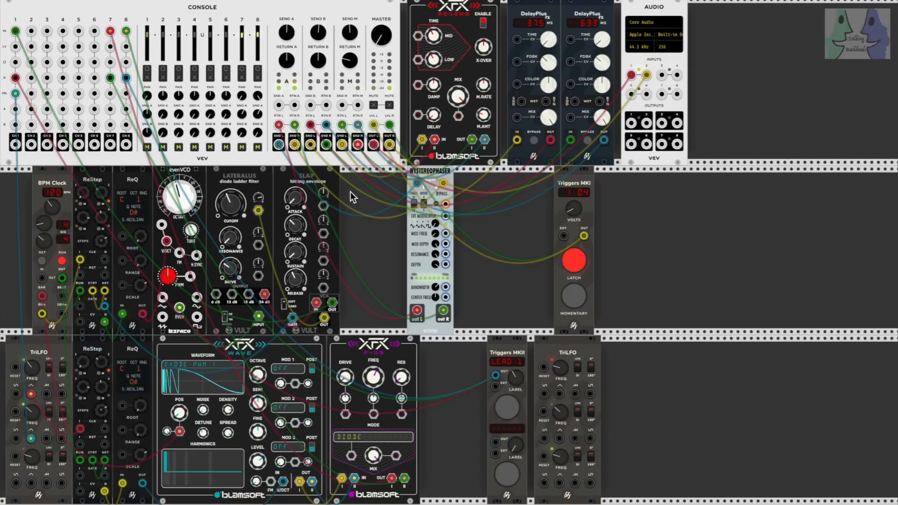
pyautogui.moveTo(517, 365); pyautogui.dragTo(544, 195)
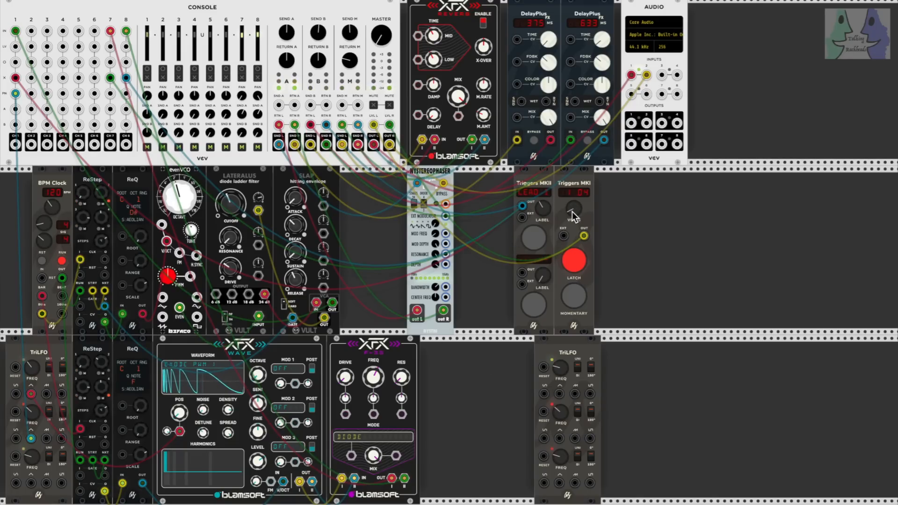
pyautogui.moveTo(575, 211); pyautogui.dragTo(574, 197)
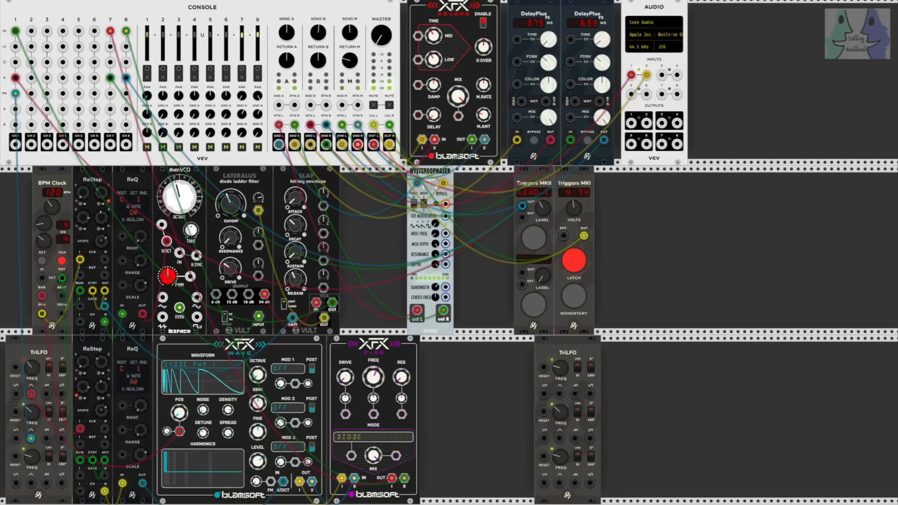
pyautogui.click(533, 238)
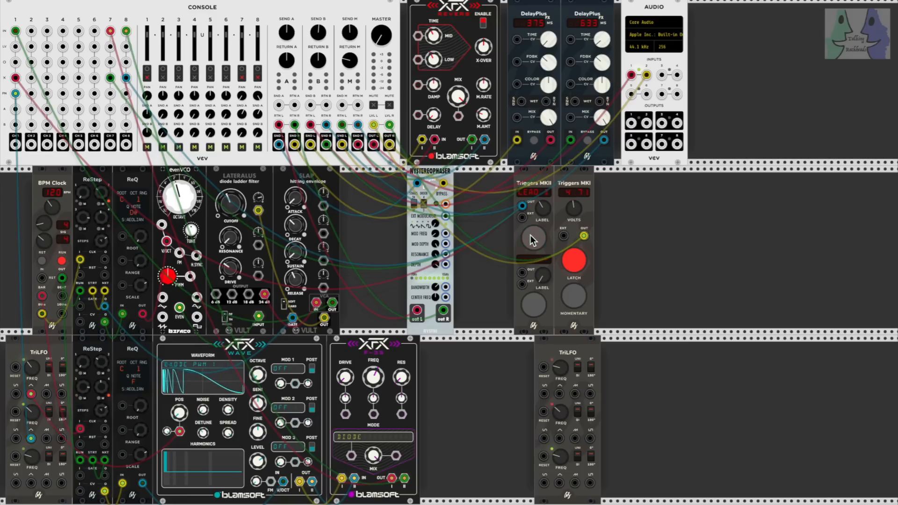
pyautogui.moveTo(574, 209); pyautogui.dragTo(574, 217)
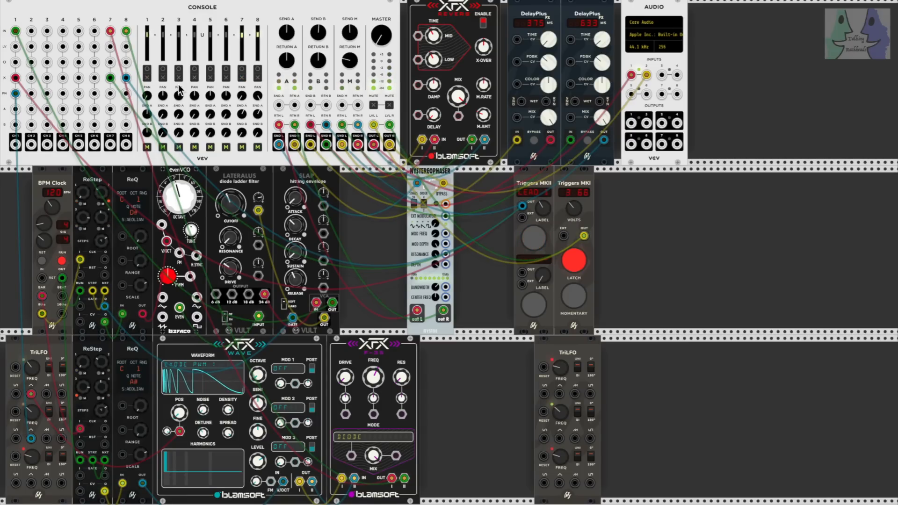
# Unplug channel 1's mute input, toggle the mutes of channels 7 and 8 with Triggers MKII, and set Triggers MKI to 5.16 volts
pyautogui.moveTo(14, 79); pyautogui.dragTo(378, 238)
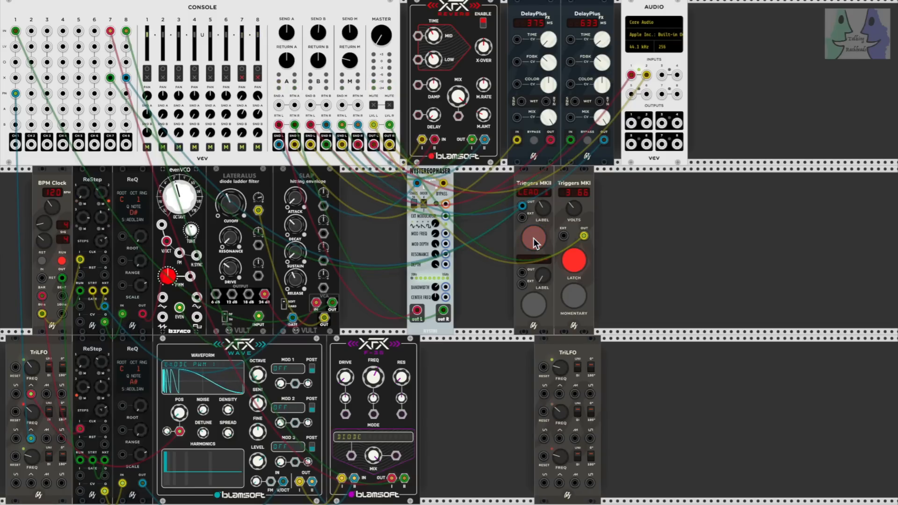
pyautogui.moveTo(569, 206); pyautogui.dragTo(570, 203)
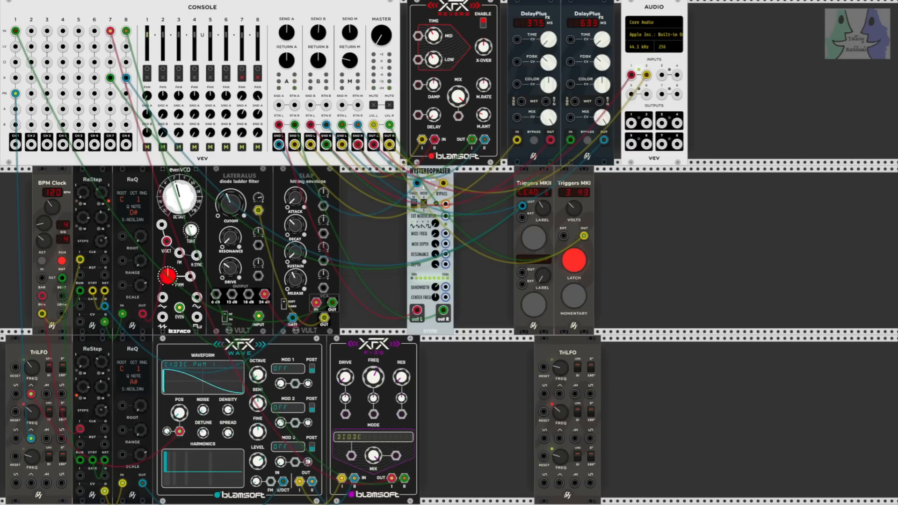
pyautogui.click(534, 234)
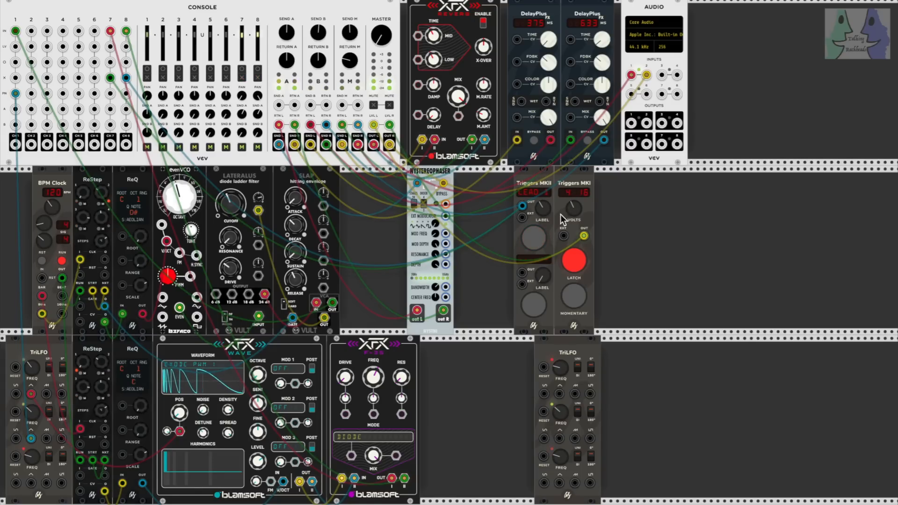
pyautogui.moveTo(571, 212)
pyautogui.mouseDown()
pyautogui.moveTo(573, 201)
pyautogui.moveTo(573, 218)
pyautogui.mouseUp()
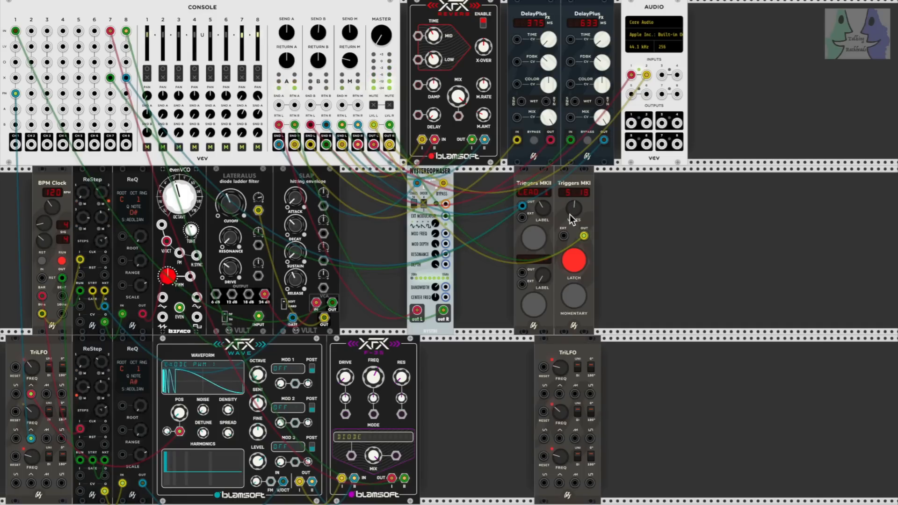
# Switch the Triggers MKI latch off and on repeatedly at 5.16 volts to gate the master level, leaving it on
pyautogui.click(573, 262)
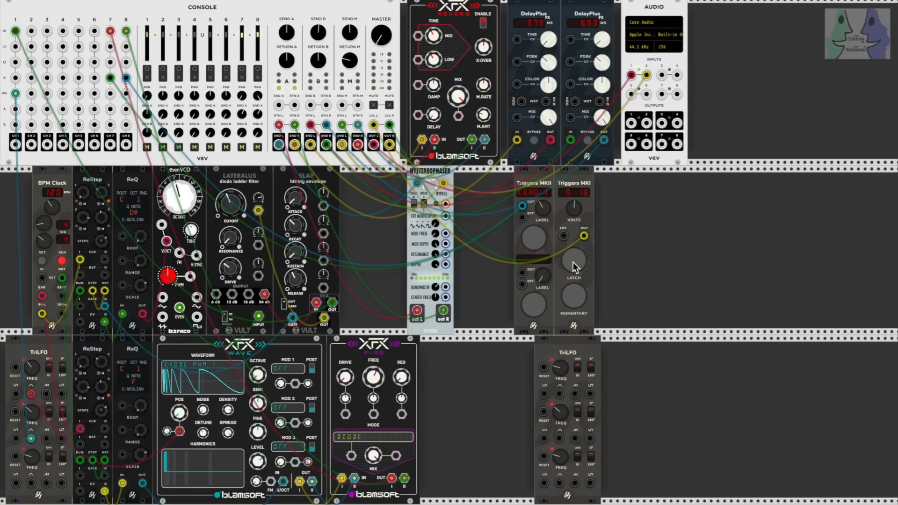
pyautogui.click(574, 262)
pyautogui.click(573, 262)
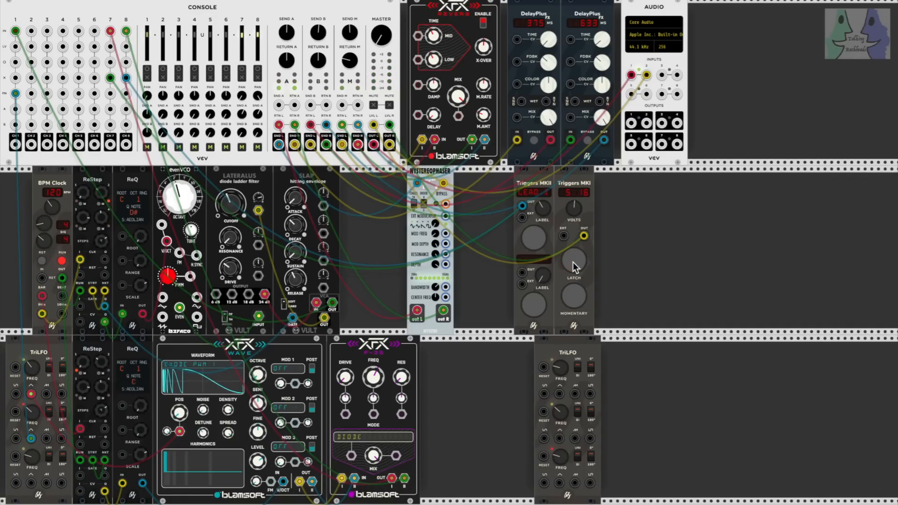
pyautogui.click(574, 262)
pyautogui.click(574, 262)
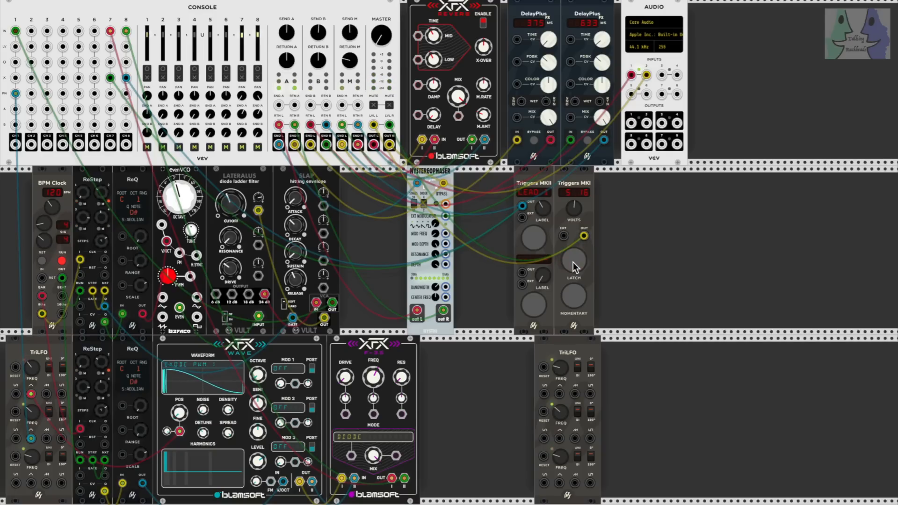
pyautogui.click(573, 262)
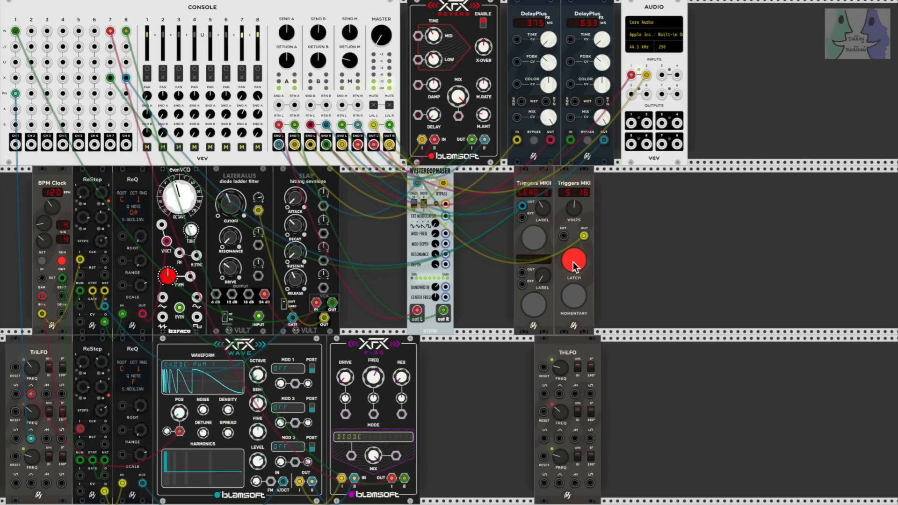
pyautogui.click(573, 262)
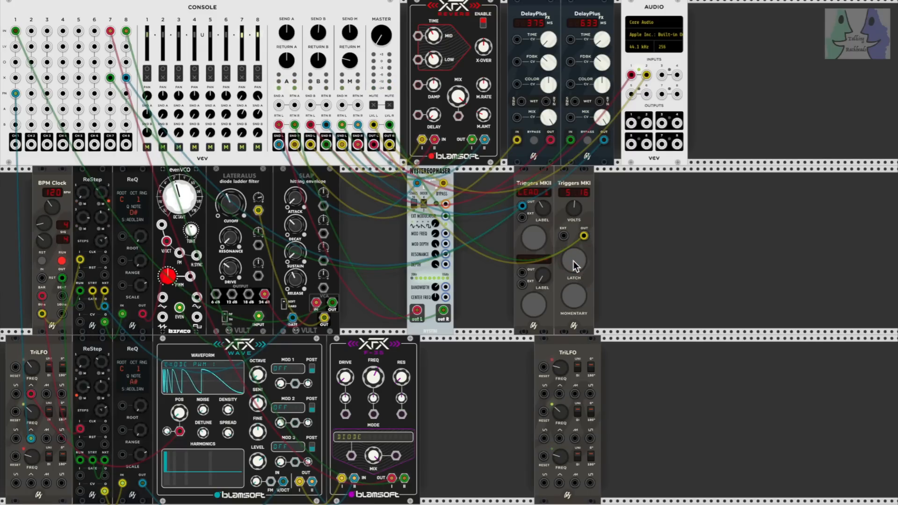
pyautogui.click(573, 262)
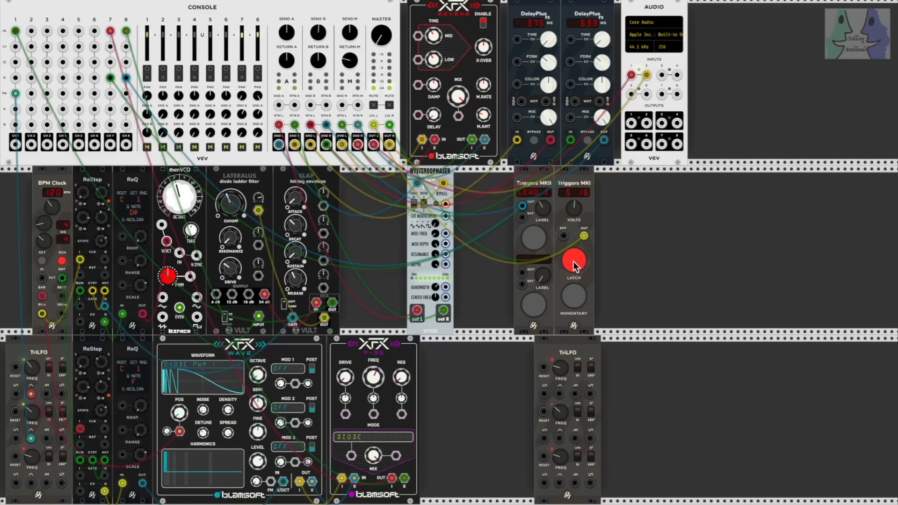
pyautogui.click(573, 262)
pyautogui.click(573, 261)
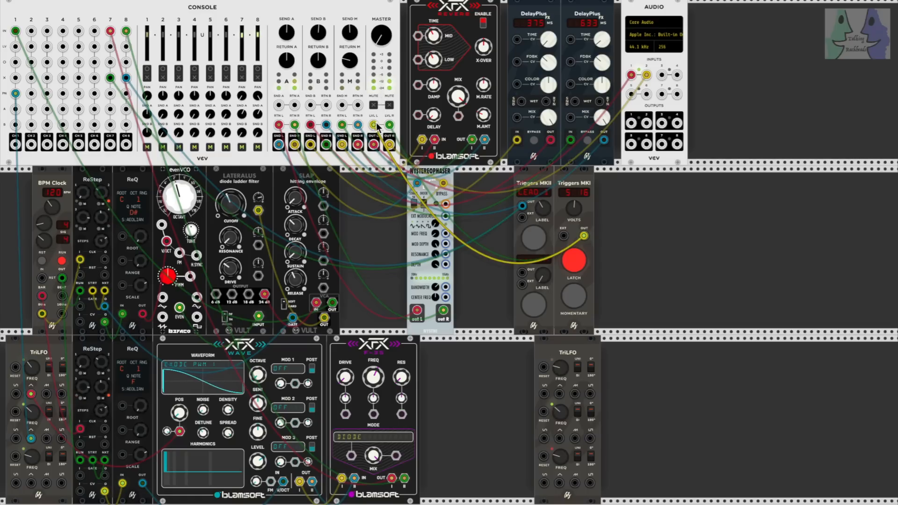
# Move the master level cables to the level inputs of channels 7 and 8, and patch channel 1's level input to the Triggers MKI output
pyautogui.moveTo(374, 126); pyautogui.dragTo(111, 48)
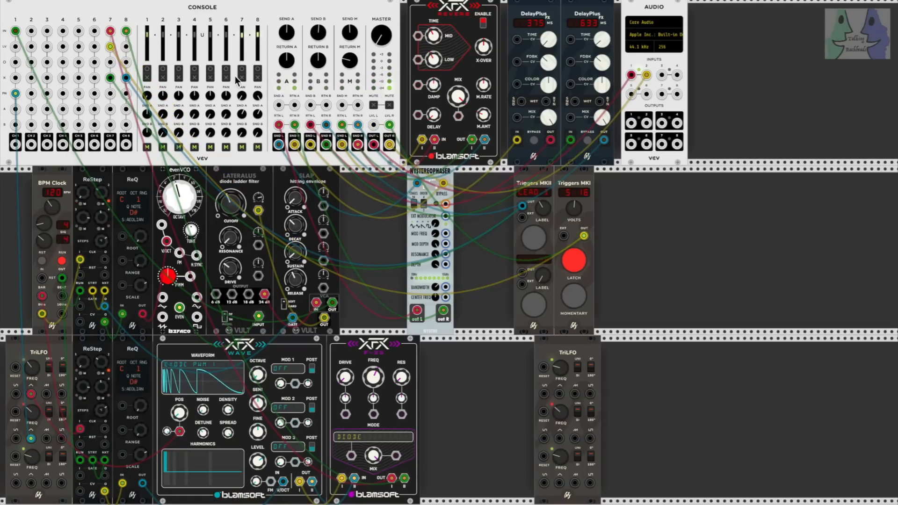
pyautogui.moveTo(390, 129); pyautogui.dragTo(126, 46)
pyautogui.moveTo(16, 46); pyautogui.dragTo(585, 235)
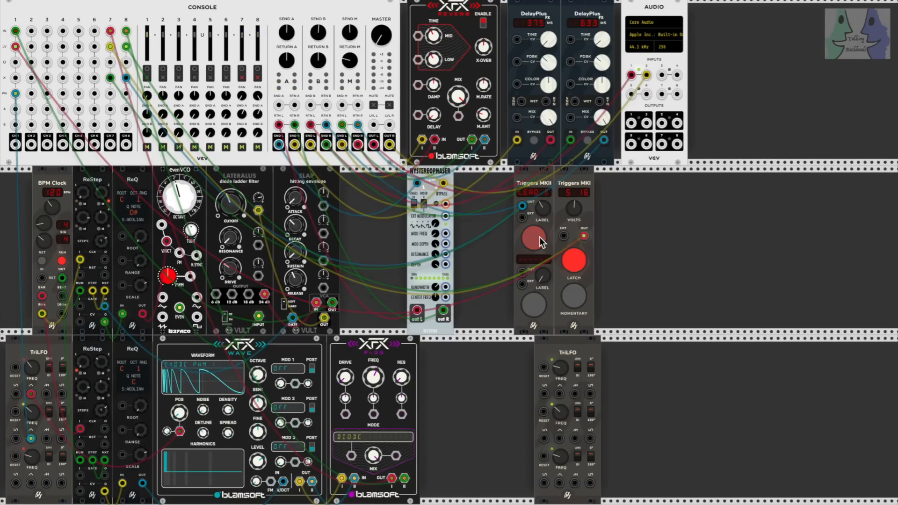
# Raise the Console master level, unmute channels 7 and 8 with Triggers MKII, and set Triggers MKI to about 5.4 volts
pyautogui.moveTo(383, 40); pyautogui.dragTo(383, 27)
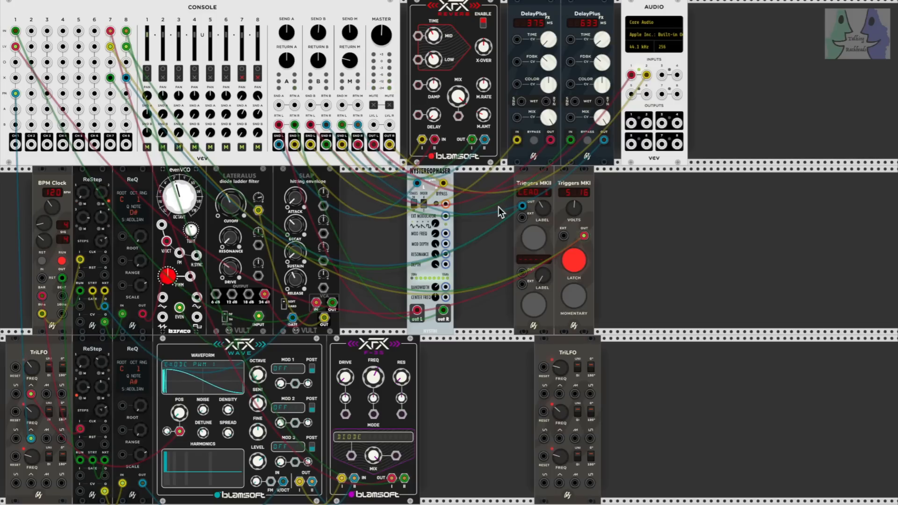
pyautogui.click(529, 234)
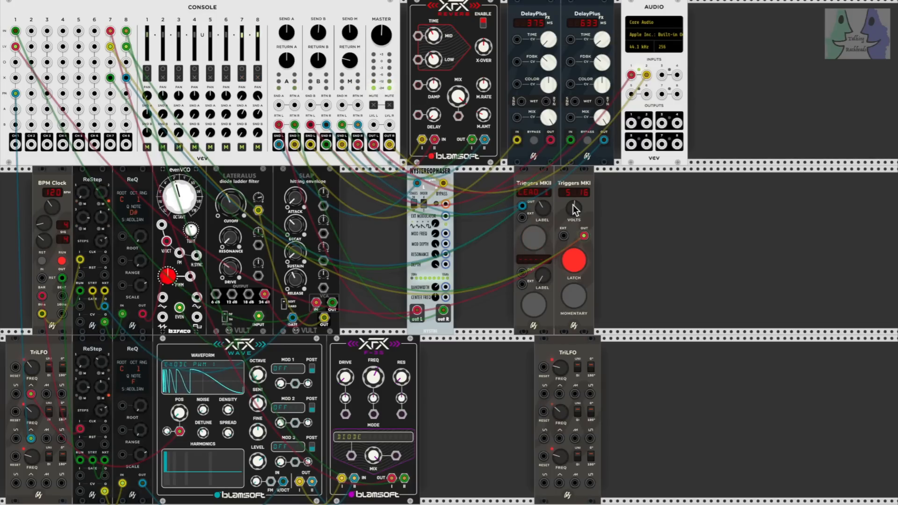
pyautogui.moveTo(574, 207)
pyautogui.mouseDown()
pyautogui.moveTo(574, 198)
pyautogui.moveTo(574, 220)
pyautogui.moveTo(574, 206)
pyautogui.mouseUp()
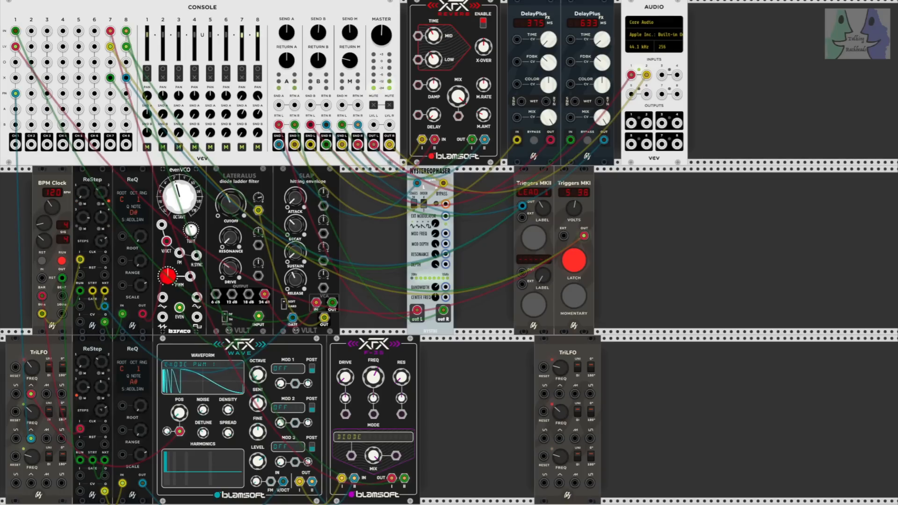
# Switch off the Triggers MKI latch and repatch its output from the channel level inputs to channel 1's send B input
pyautogui.click(574, 262)
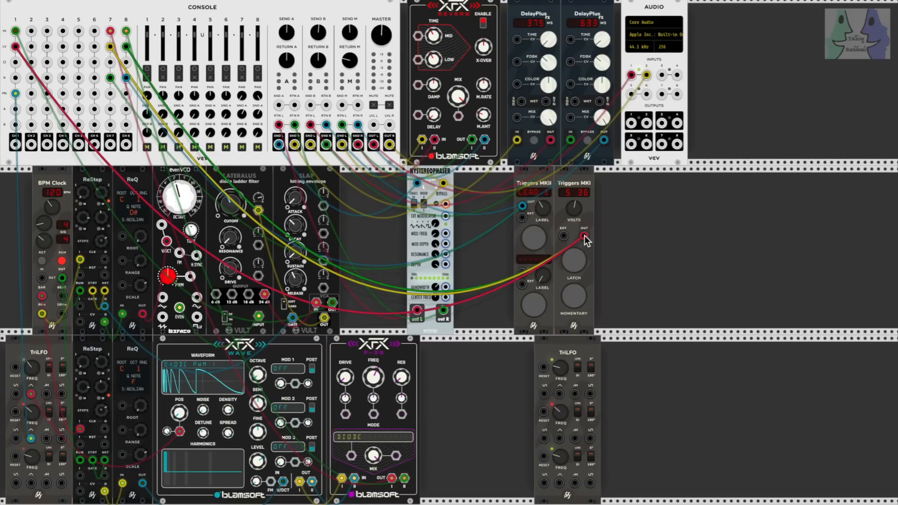
pyautogui.moveTo(584, 235); pyautogui.dragTo(17, 131)
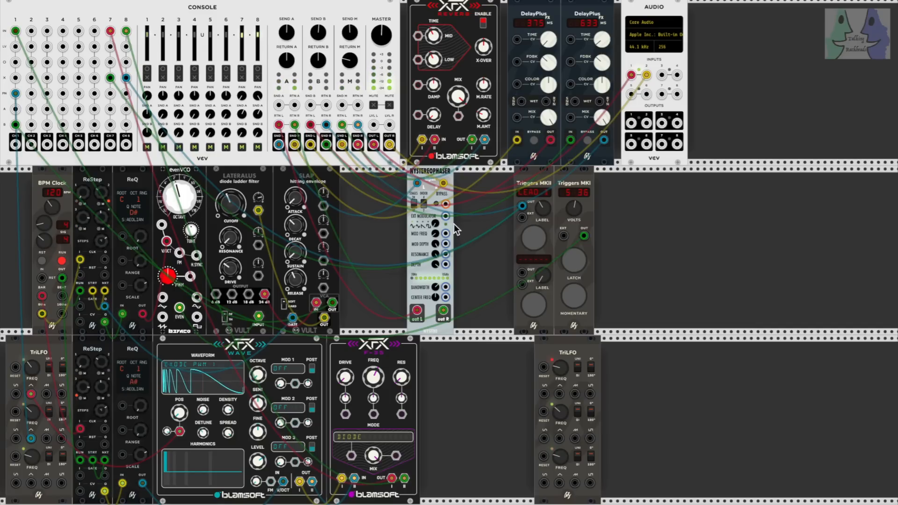
# Sweep the Triggers MKI voltage down to 0.04 and up to 10.00 volts, adjusting channel 1's Send B knob in between
pyautogui.moveTo(575, 213)
pyautogui.mouseDown()
pyautogui.moveTo(576, 234)
pyautogui.moveTo(575, 206)
pyautogui.mouseUp()
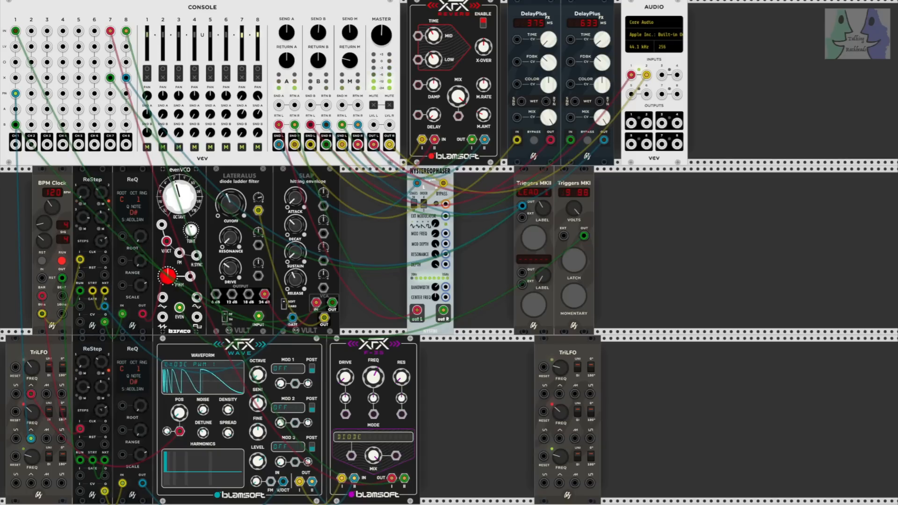
pyautogui.moveTo(573, 209); pyautogui.dragTo(572, 208)
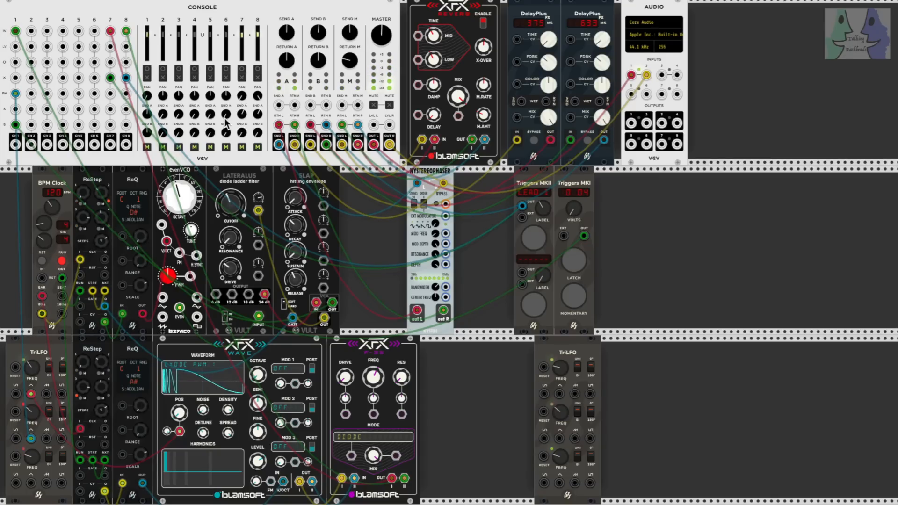
pyautogui.moveTo(147, 131); pyautogui.dragTo(147, 130)
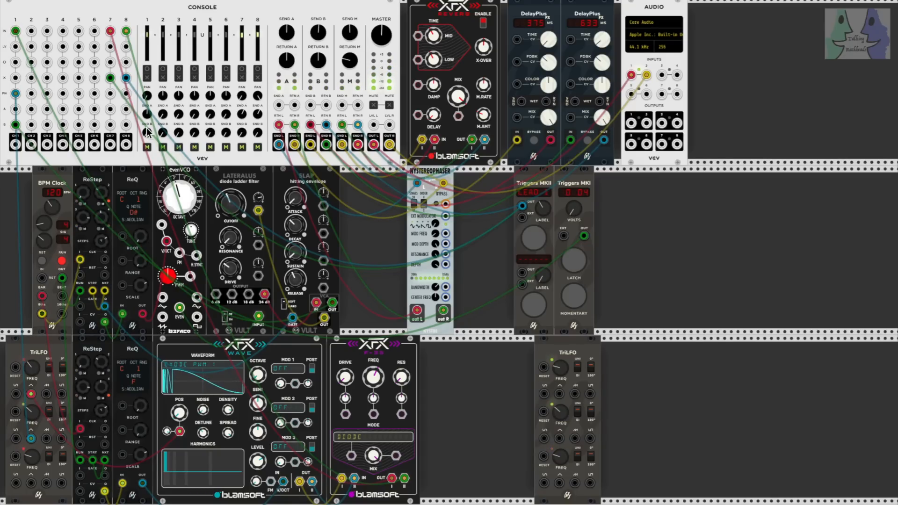
pyautogui.moveTo(567, 212); pyautogui.dragTo(567, 202)
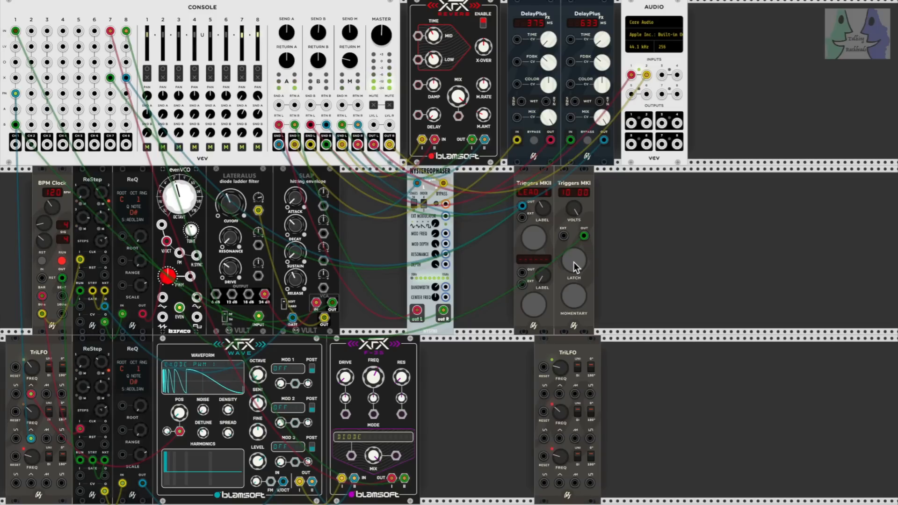
# Set Triggers MKI to 4.95 volts and switch its latch on and off to control channel 1's send B
pyautogui.moveTo(573, 209); pyautogui.dragTo(574, 243)
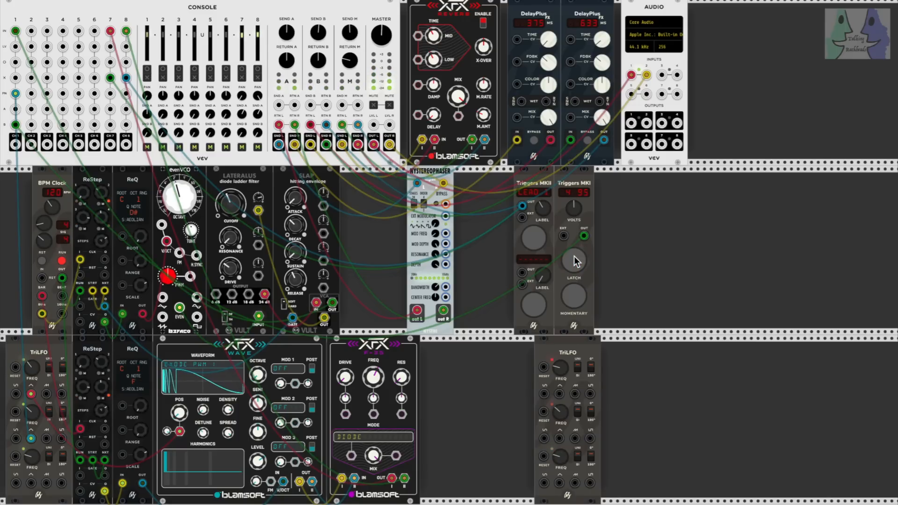
pyautogui.click(575, 261)
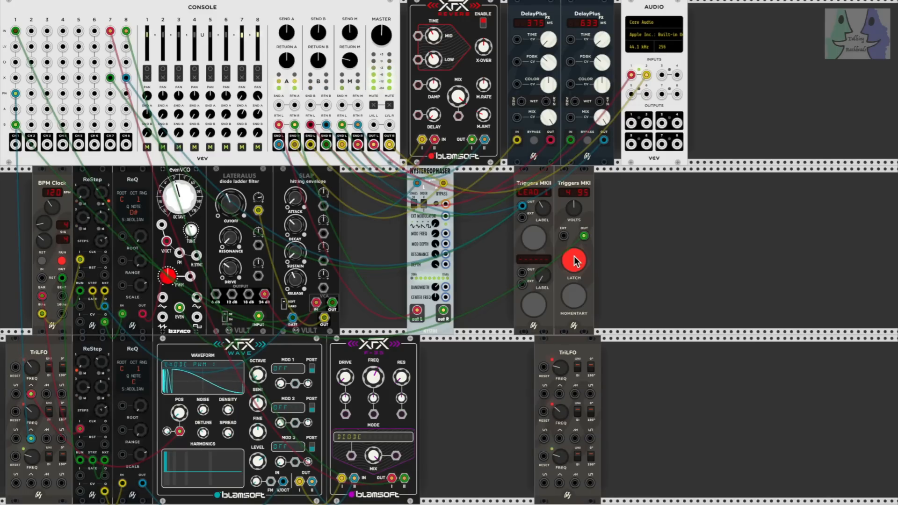
pyautogui.click(574, 261)
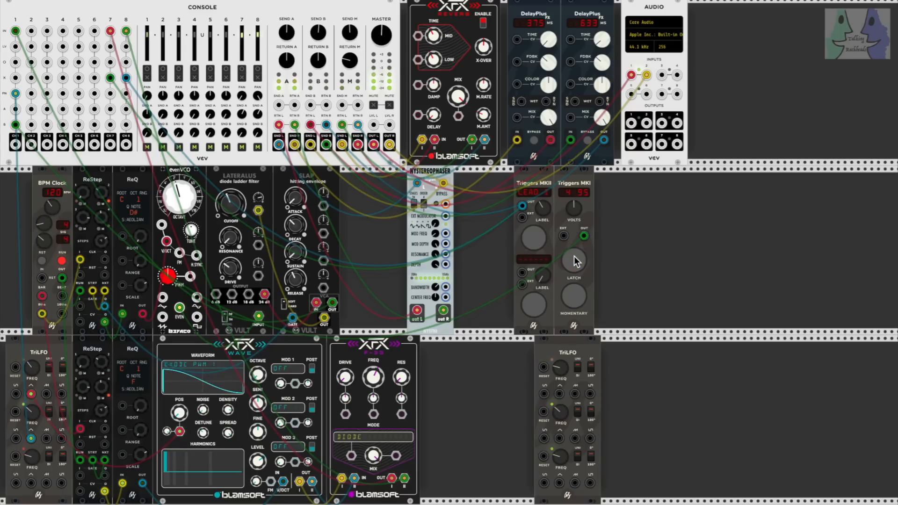
# Toggle the Triggers MKI latch and raise the Console master level
pyautogui.click(574, 260)
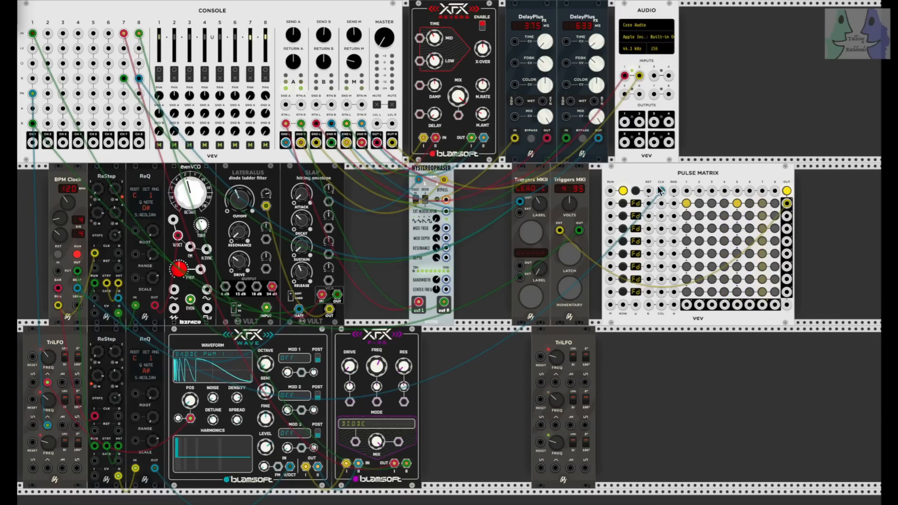
pyautogui.moveTo(383, 46)
pyautogui.mouseDown()
pyautogui.moveTo(382, 56)
pyautogui.moveTo(383, 38)
pyautogui.mouseUp()
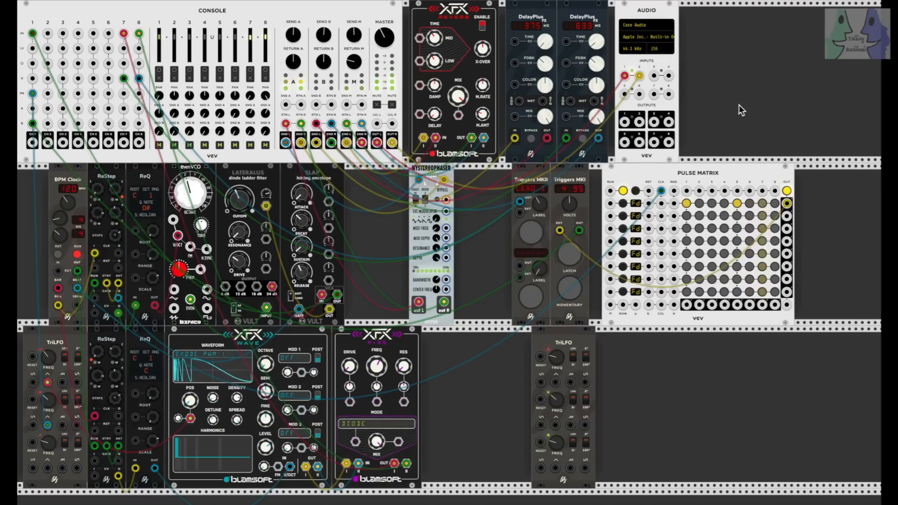
# Switch steps 3 and 7 on and off in the Pulse Matrix's first row, and replace step 5 with step 4
pyautogui.click(712, 204)
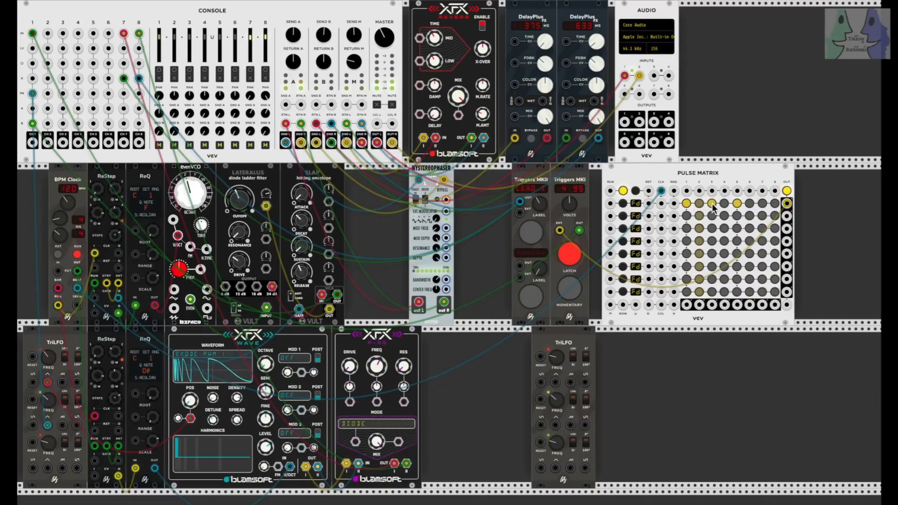
pyautogui.click(762, 204)
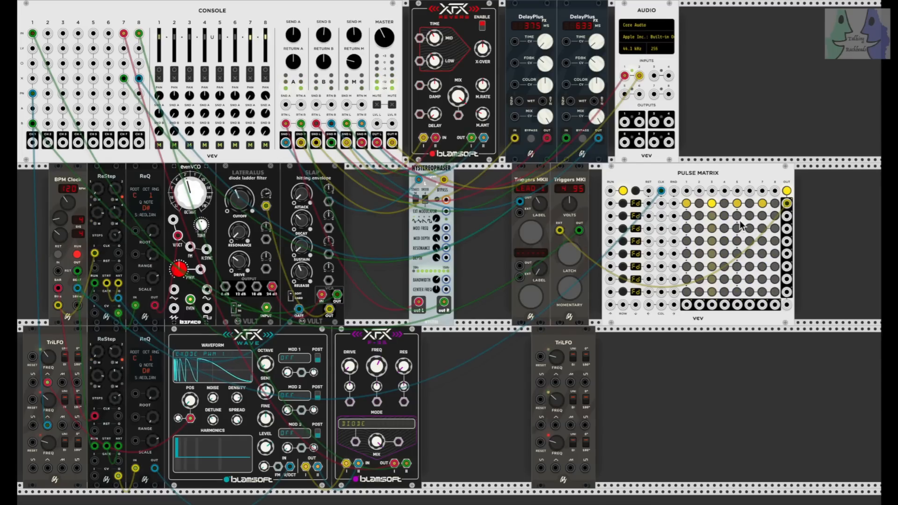
pyautogui.click(713, 205)
pyautogui.click(726, 205)
pyautogui.click(738, 204)
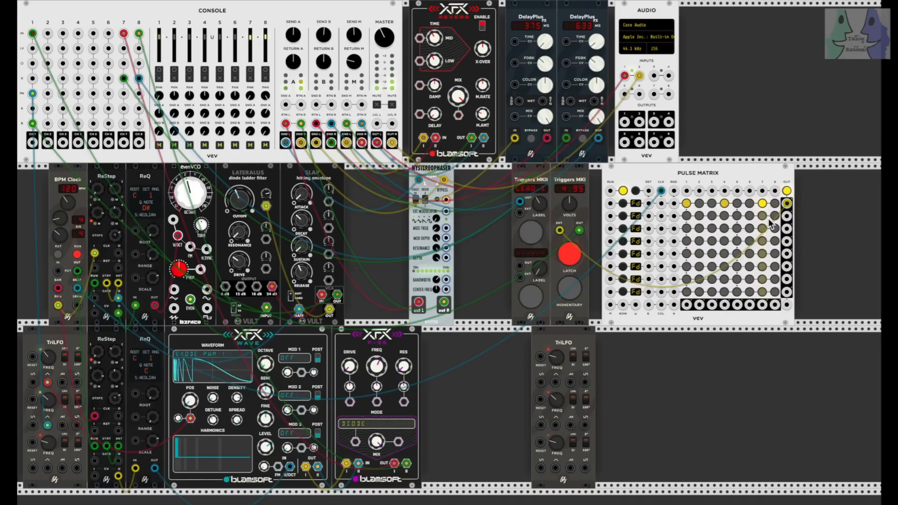
pyautogui.click(763, 204)
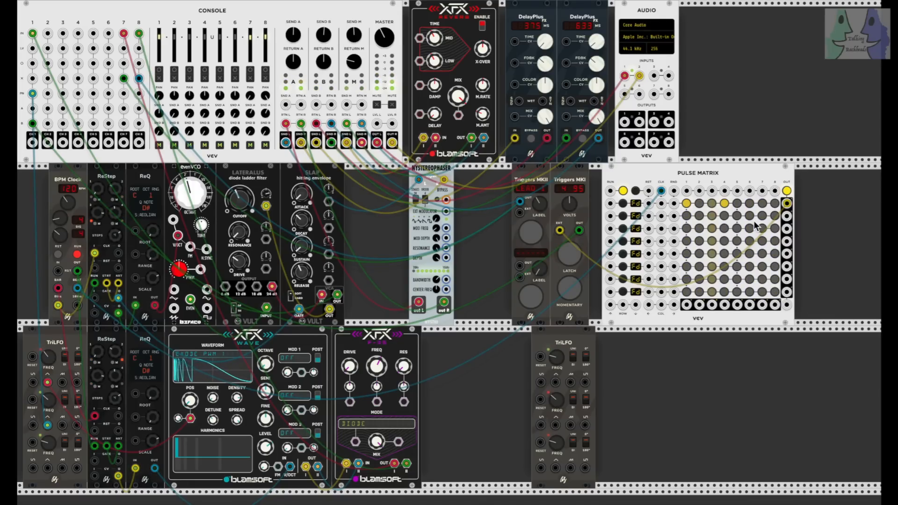
# Replace step 4 with step 5 in the Pulse Matrix's first row and toggle the Triggers MKI latch
pyautogui.click(725, 204)
pyautogui.click(736, 204)
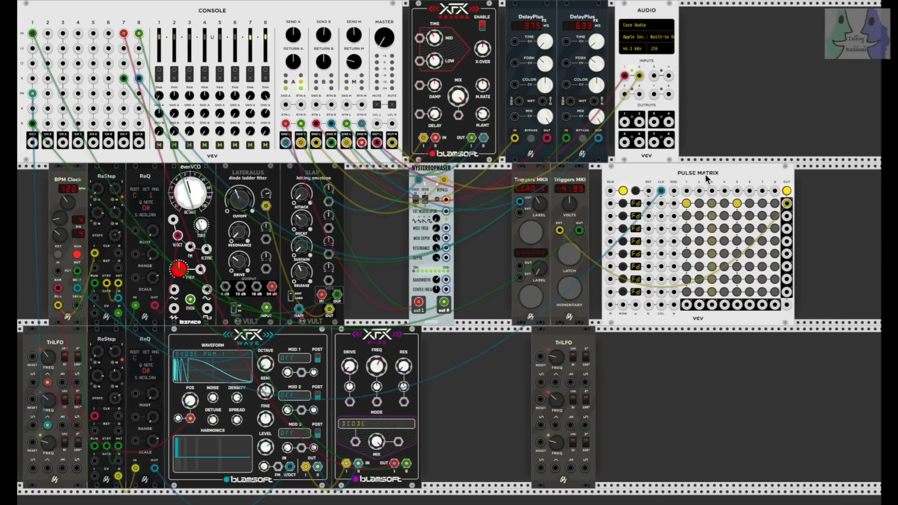
pyautogui.click(570, 256)
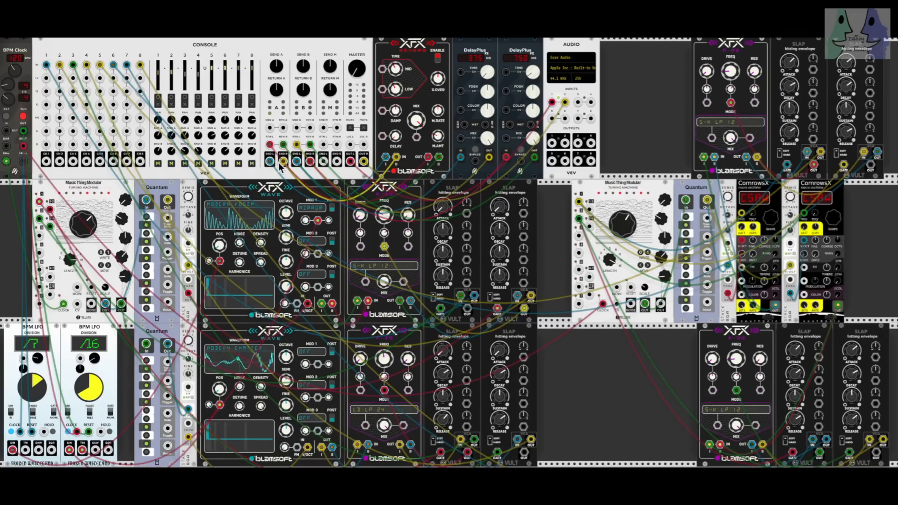
# Inspect the Console's send and return patching, the first Turing Machine's connections and its And/Or pulses mode options
pyautogui.moveTo(281, 164); pyautogui.dragTo(296, 150)
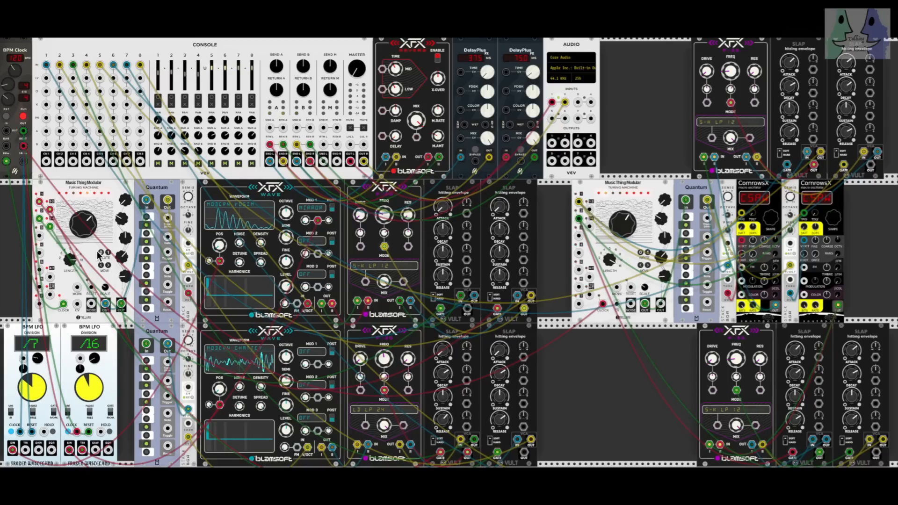
pyautogui.moveTo(147, 200); pyautogui.dragTo(120, 305)
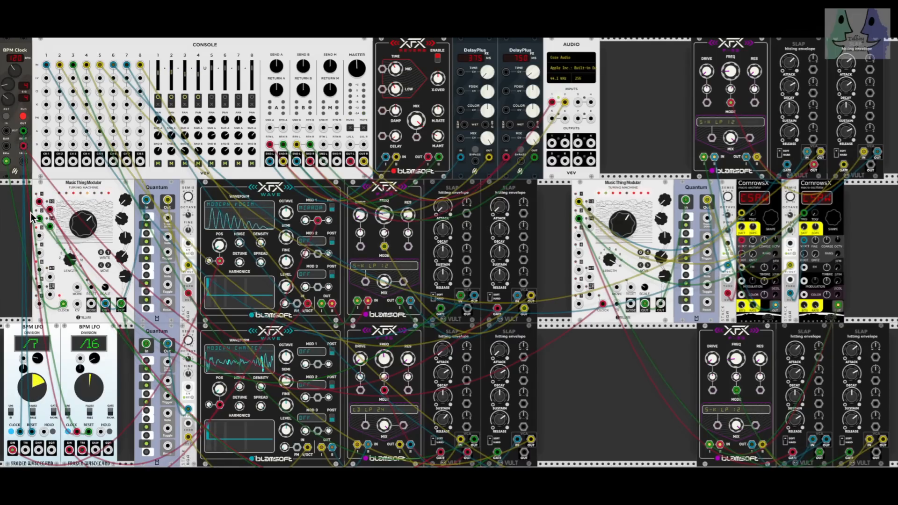
pyautogui.moveTo(41, 232); pyautogui.dragTo(50, 228)
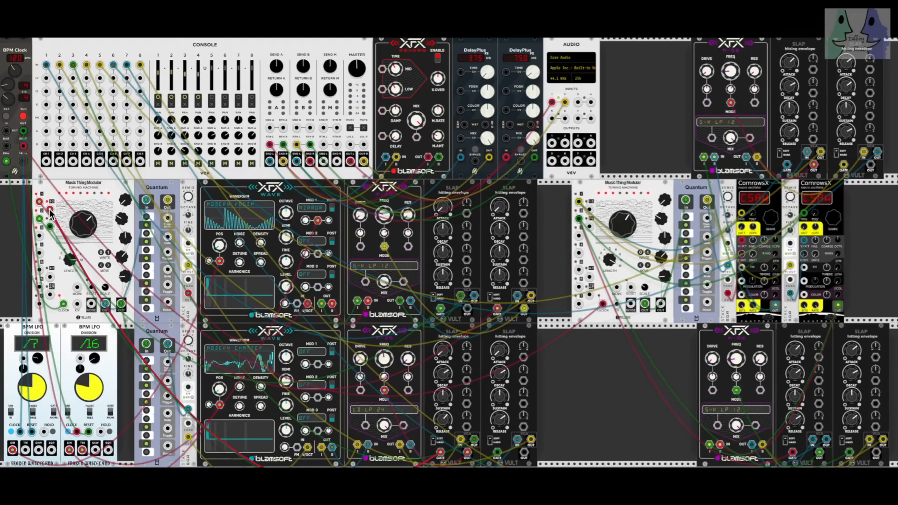
pyautogui.moveTo(52, 215)
pyautogui.mouseDown()
pyautogui.moveTo(43, 206)
pyautogui.moveTo(41, 222)
pyautogui.moveTo(52, 214)
pyautogui.mouseUp()
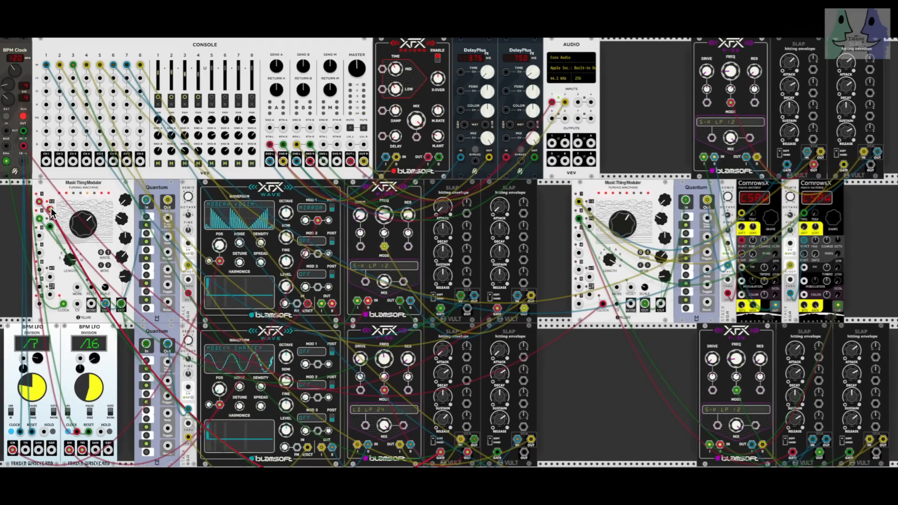
pyautogui.rightClick(64, 186)
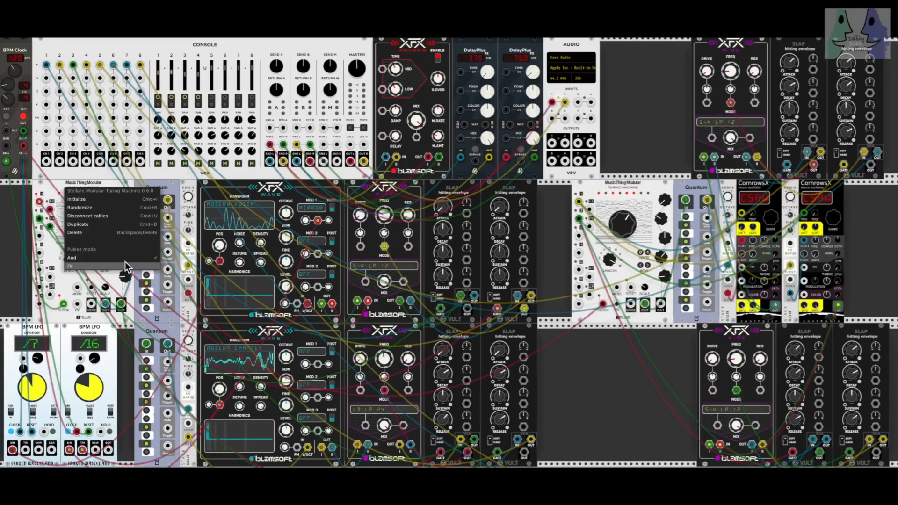
pyautogui.click(61, 182)
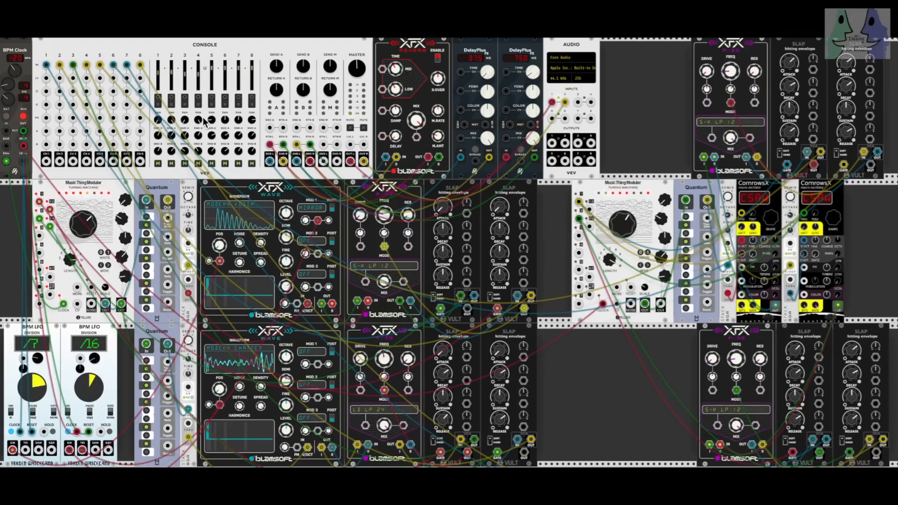
# Toggle solo on Console channels 2 and 1 and turn down the master level
pyautogui.click(172, 98)
pyautogui.click(158, 97)
pyautogui.moveTo(357, 69); pyautogui.dragTo(357, 126)
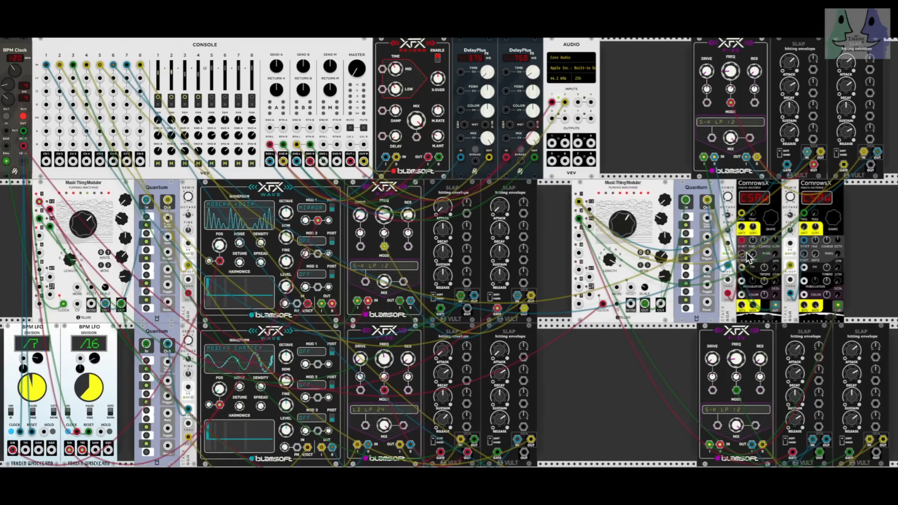
# Adjust the large main knob on the second and the first Turing Machine modules
pyautogui.moveTo(747, 257); pyautogui.dragTo(743, 214)
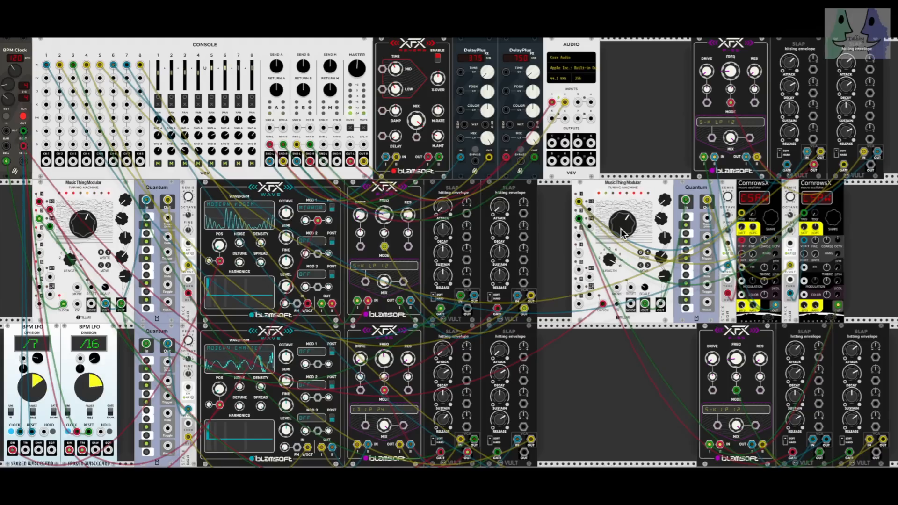
pyautogui.moveTo(621, 229)
pyautogui.mouseDown()
pyautogui.moveTo(621, 191)
pyautogui.moveTo(621, 227)
pyautogui.mouseUp()
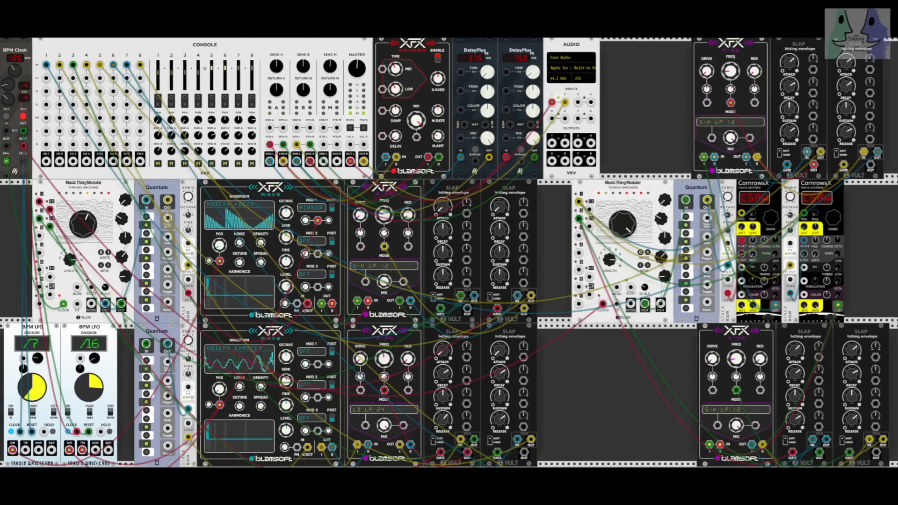
pyautogui.moveTo(88, 226); pyautogui.dragTo(87, 201)
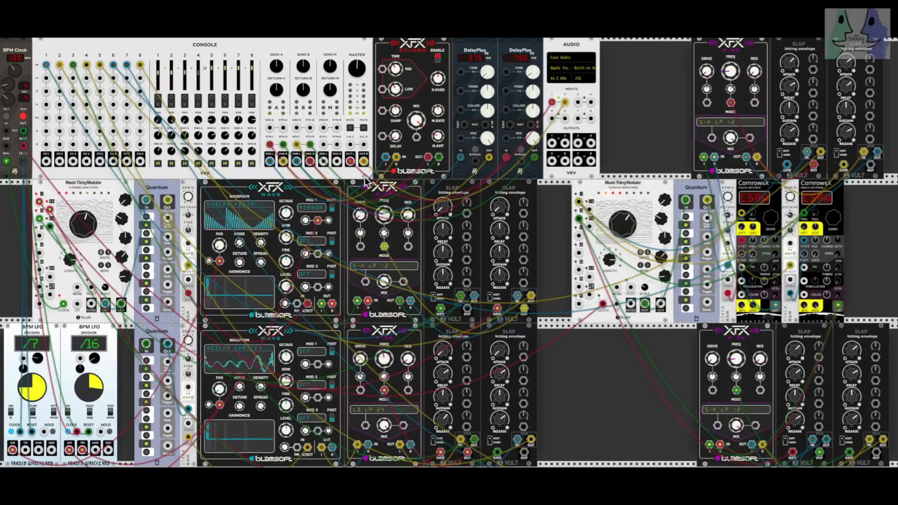
# Mute Console channels 2 to 8 one after another
pyautogui.click(170, 104)
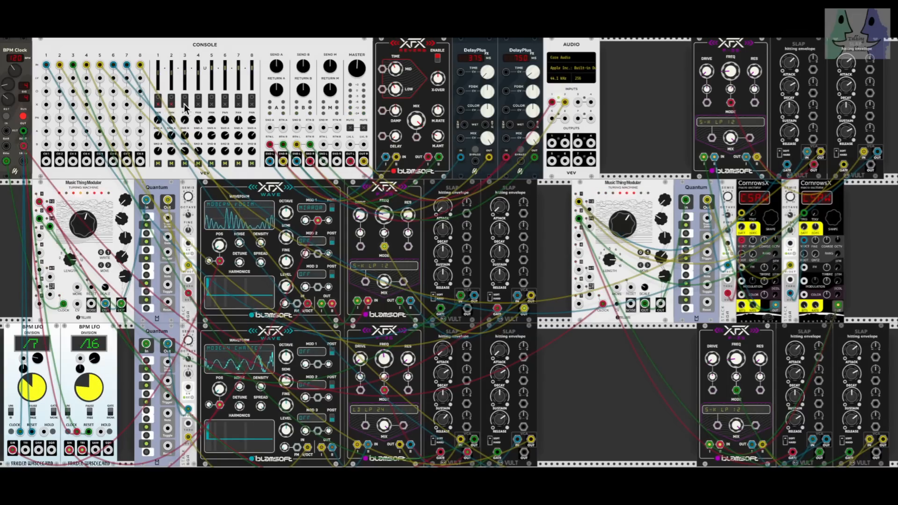
pyautogui.click(184, 103)
pyautogui.click(198, 104)
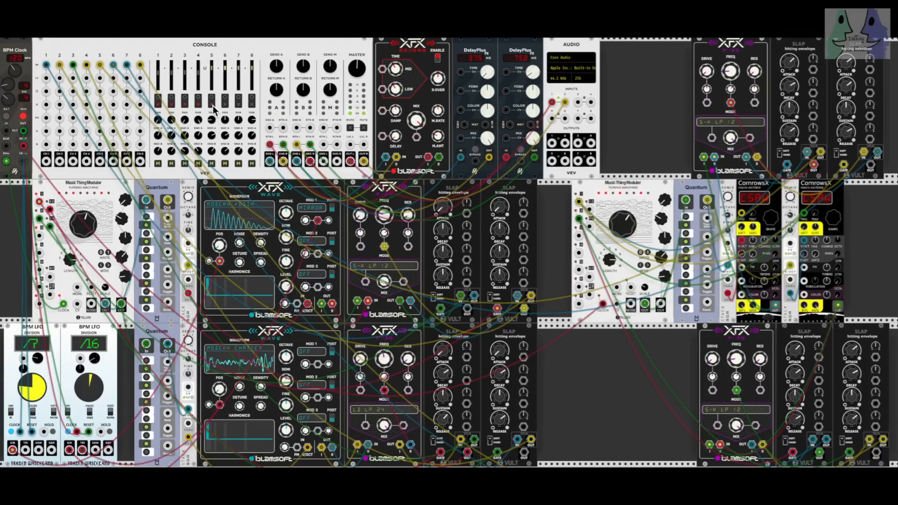
pyautogui.click(226, 104)
pyautogui.click(238, 104)
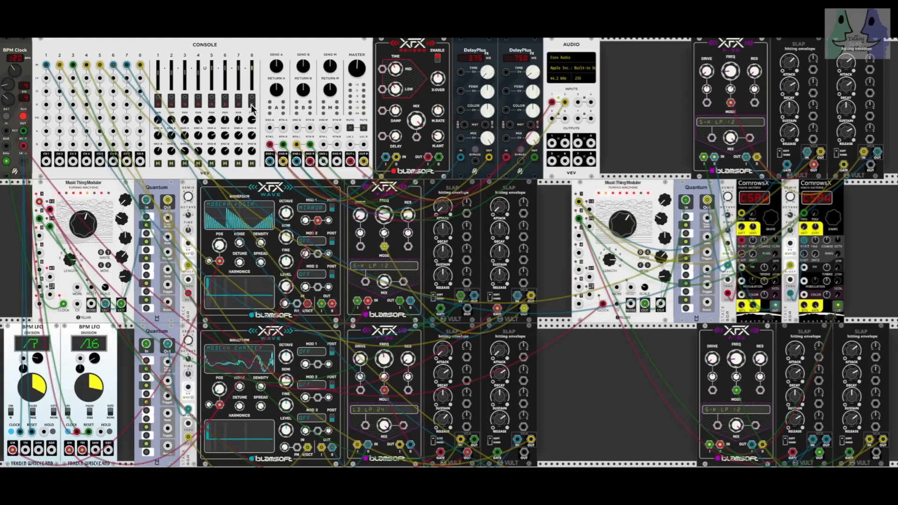
pyautogui.click(252, 102)
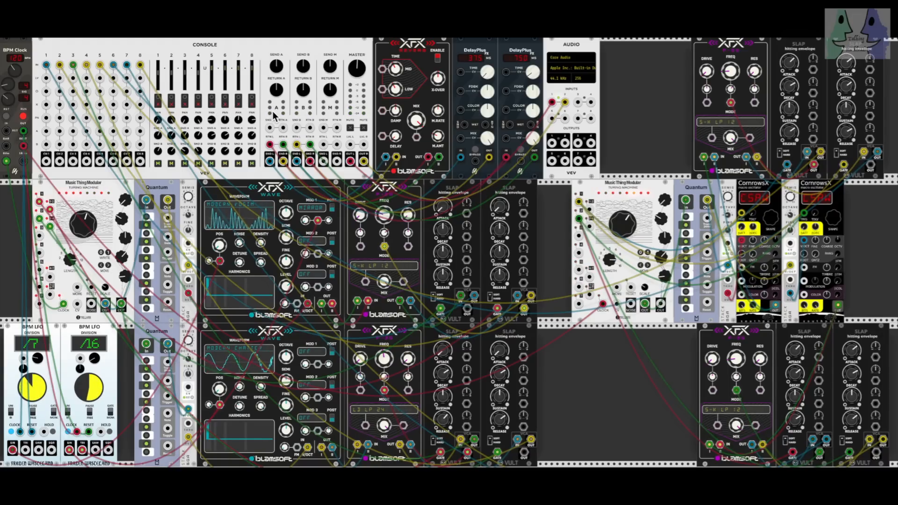